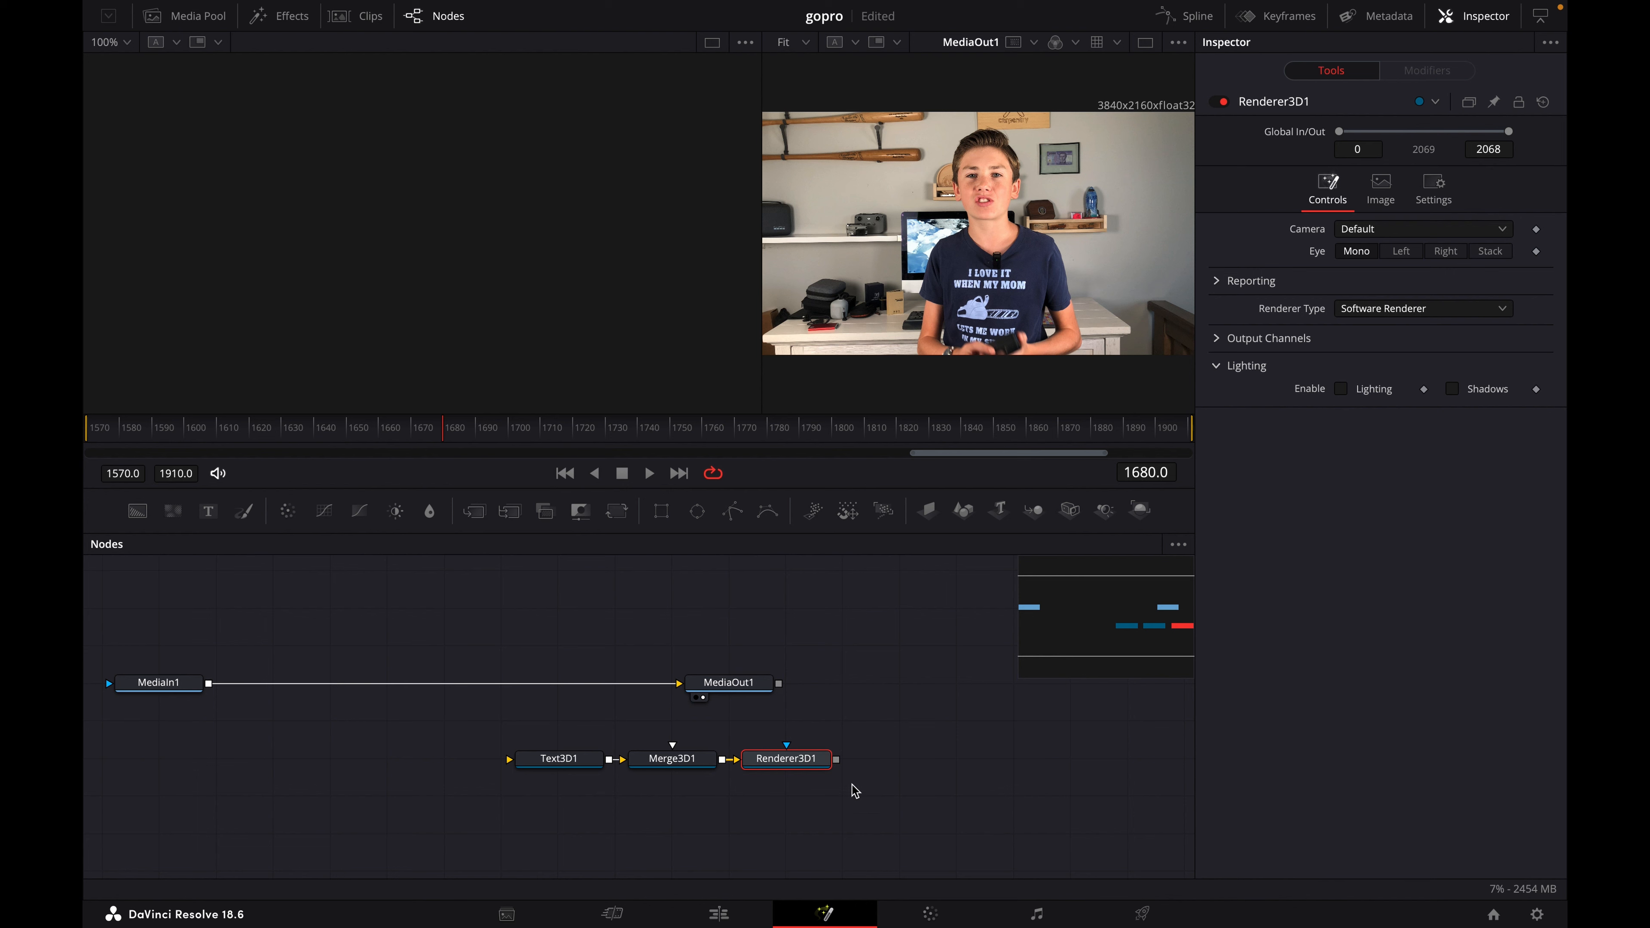
- Select the Text3D1 node and display it in the empty viewer beside the MediaOut1 preview
{"action": "left_click", "coordinate": [547, 769]}
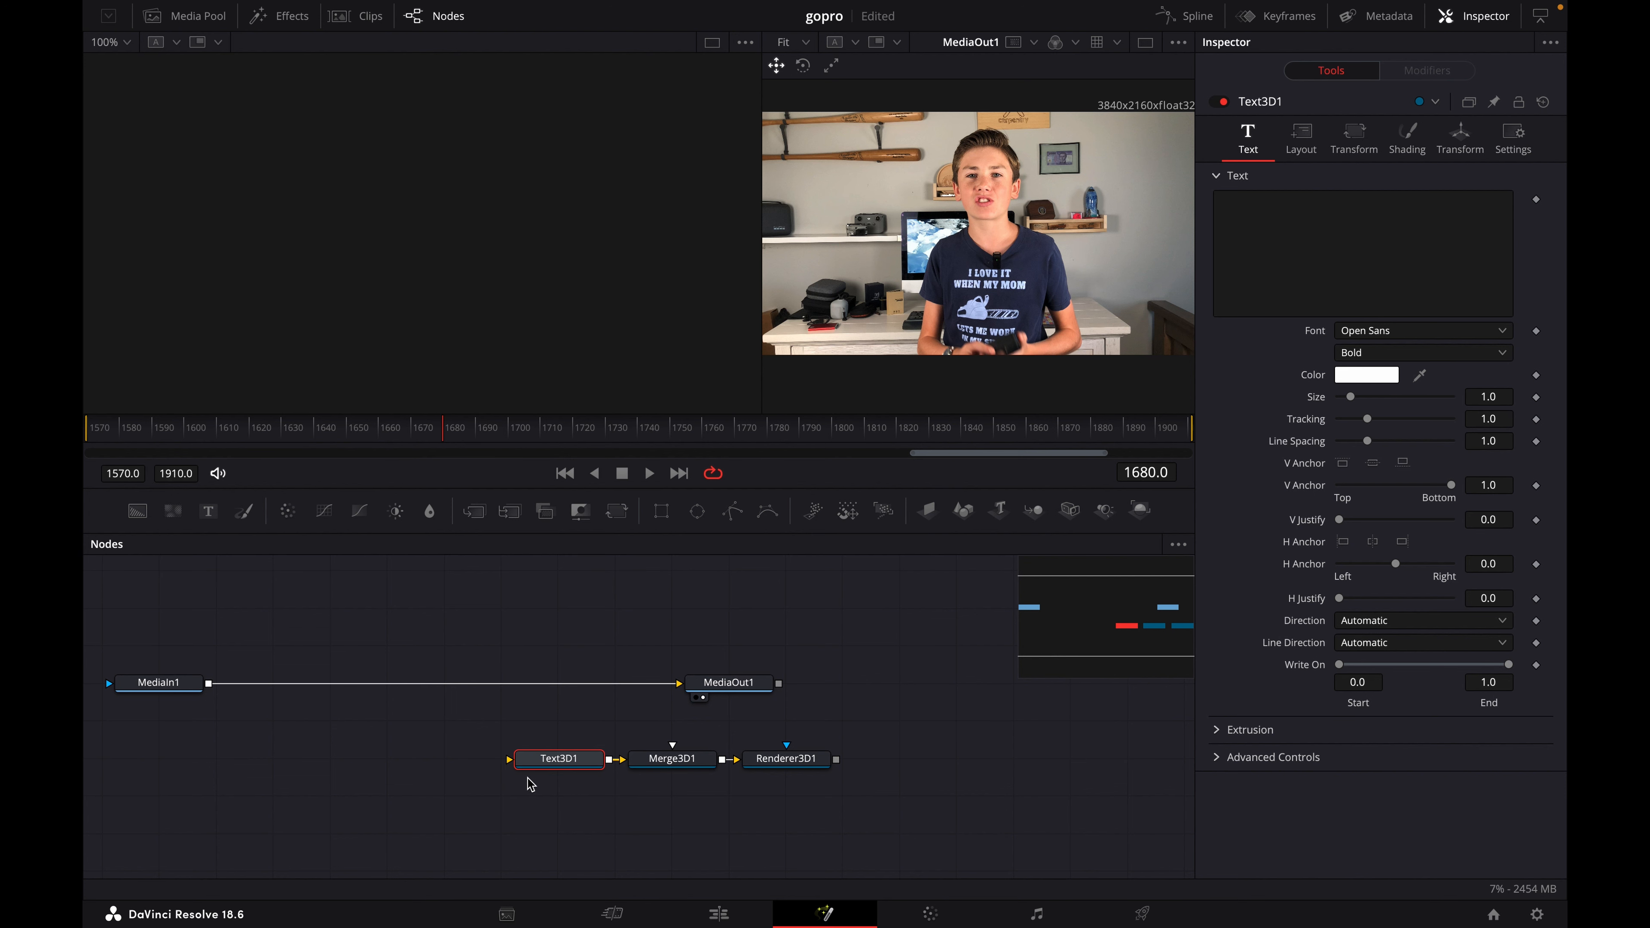
{"action": "left_click", "coordinate": [783, 767]}
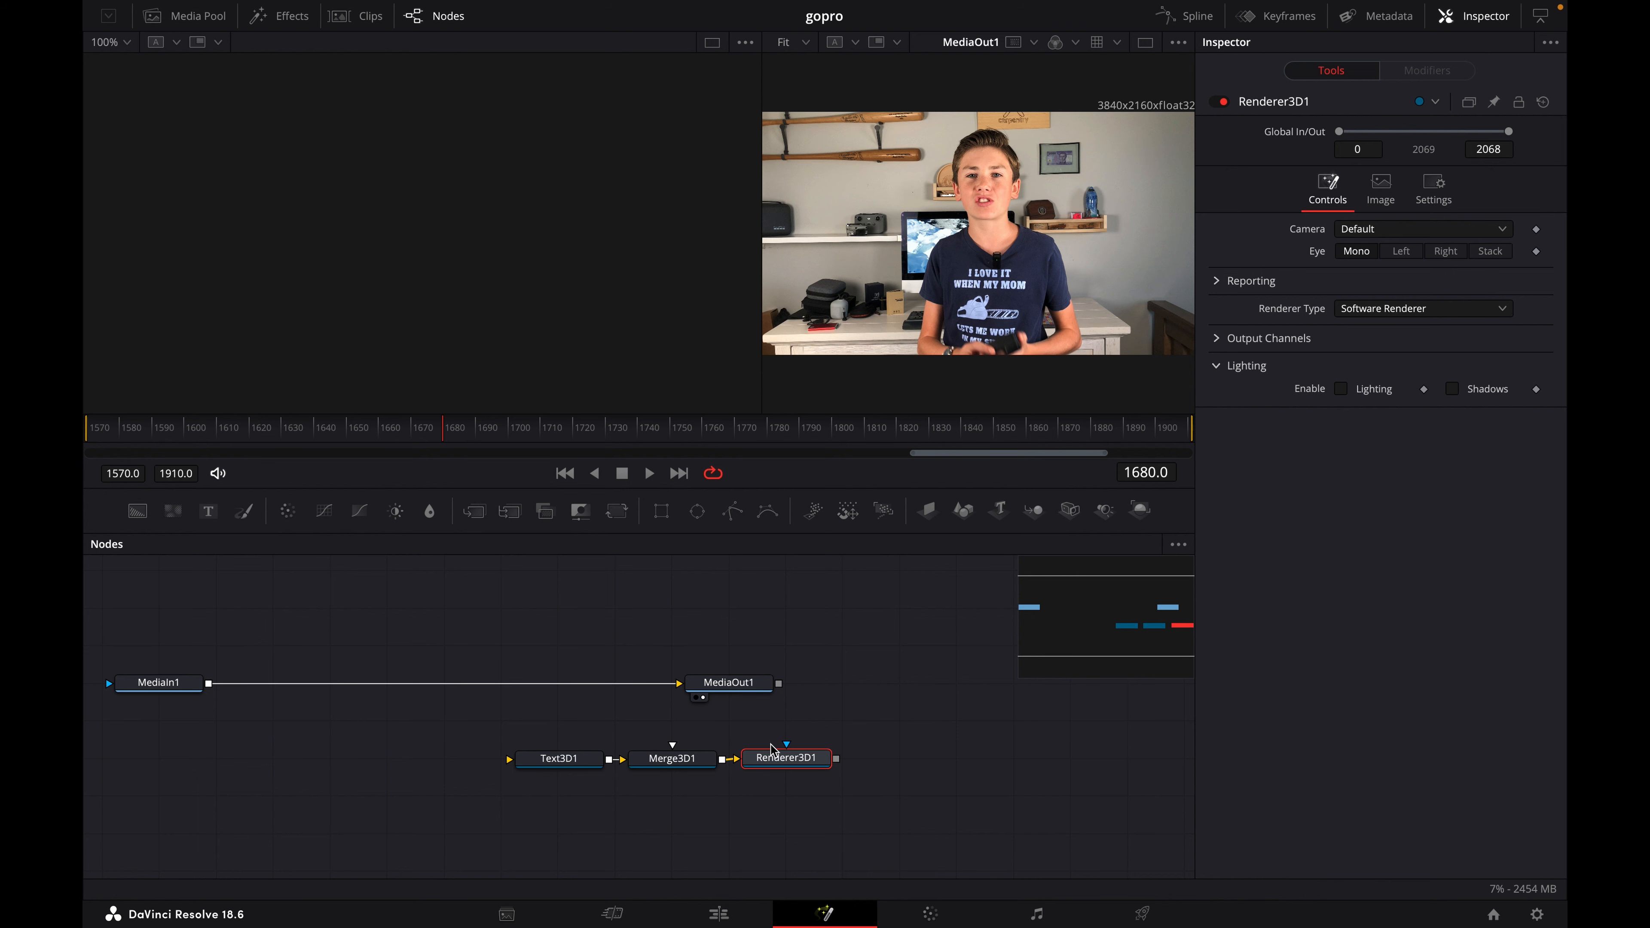
{"action": "left_click", "coordinate": [544, 766]}
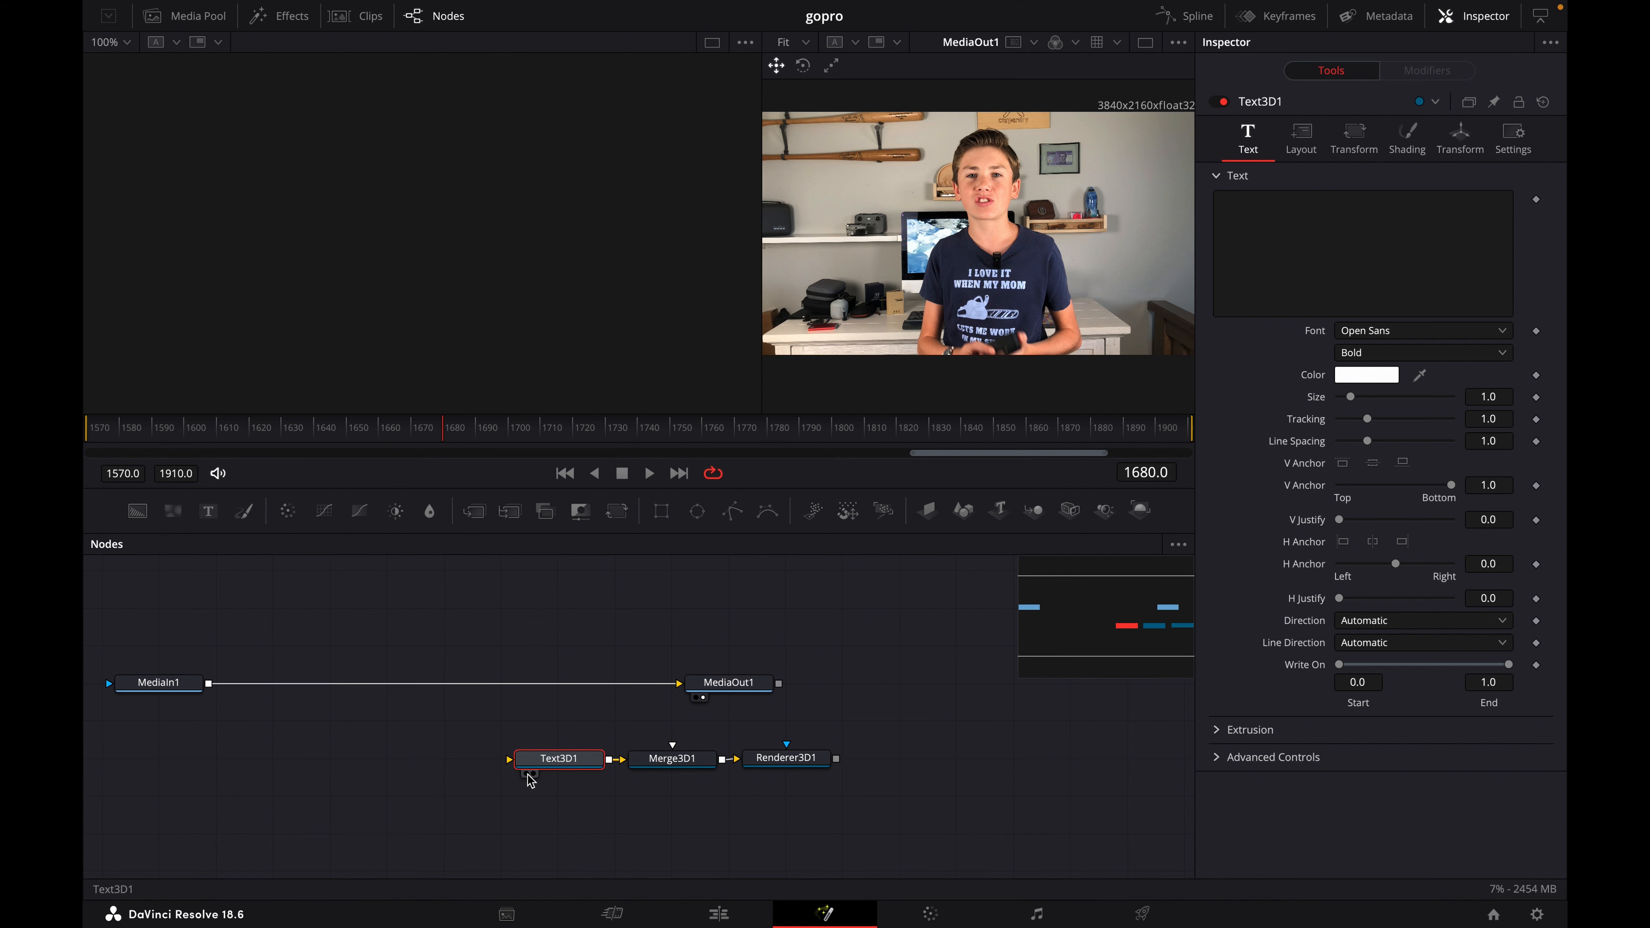
{"action": "left_click", "coordinate": [527, 774]}
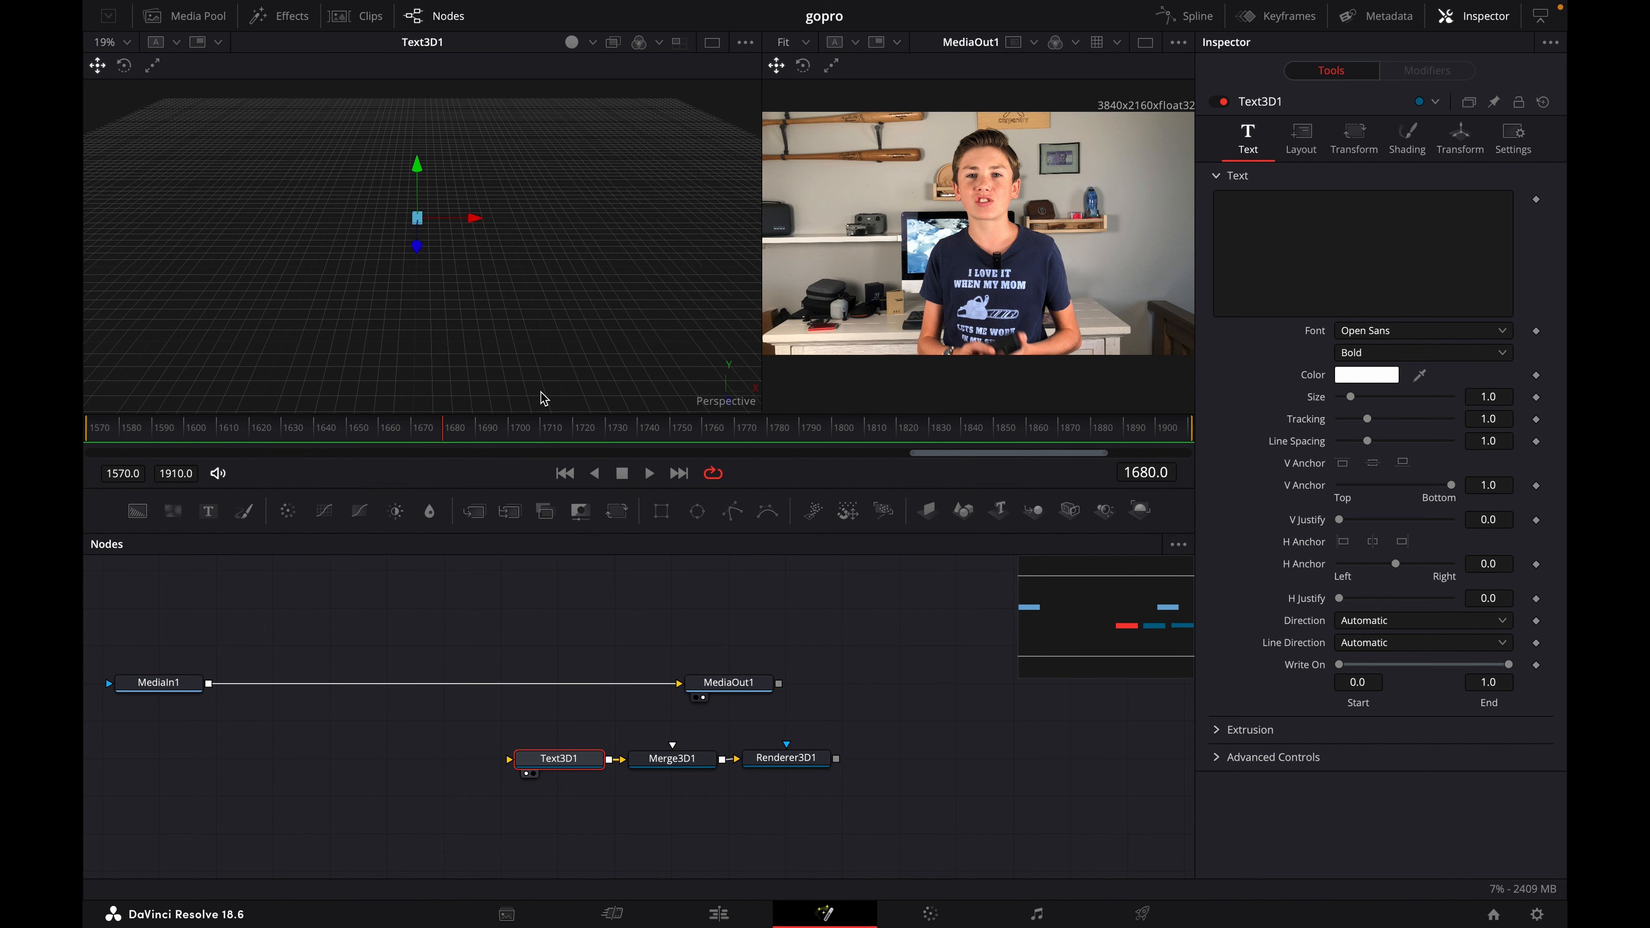
- Examine the empty 3D scene of the text node from different distances and angles
{"action": "scroll", "coordinate": [543, 398], "scroll_direction": "down", "scroll_amount": 5}
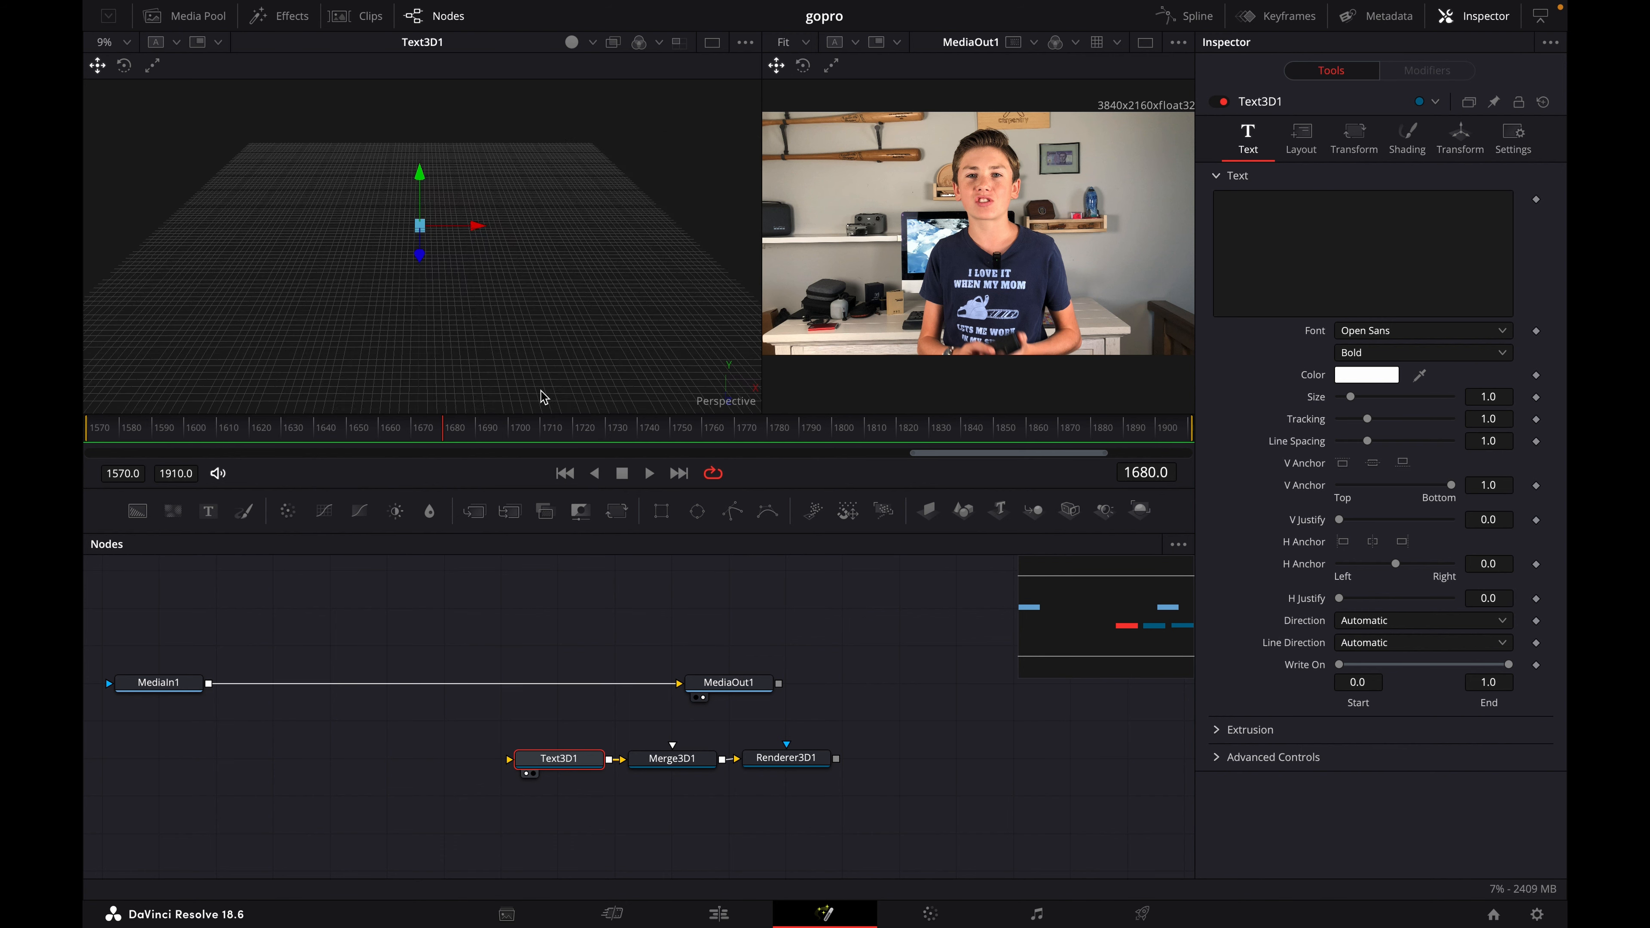
{"action": "scroll", "coordinate": [543, 398], "scroll_direction": "up", "scroll_amount": 3}
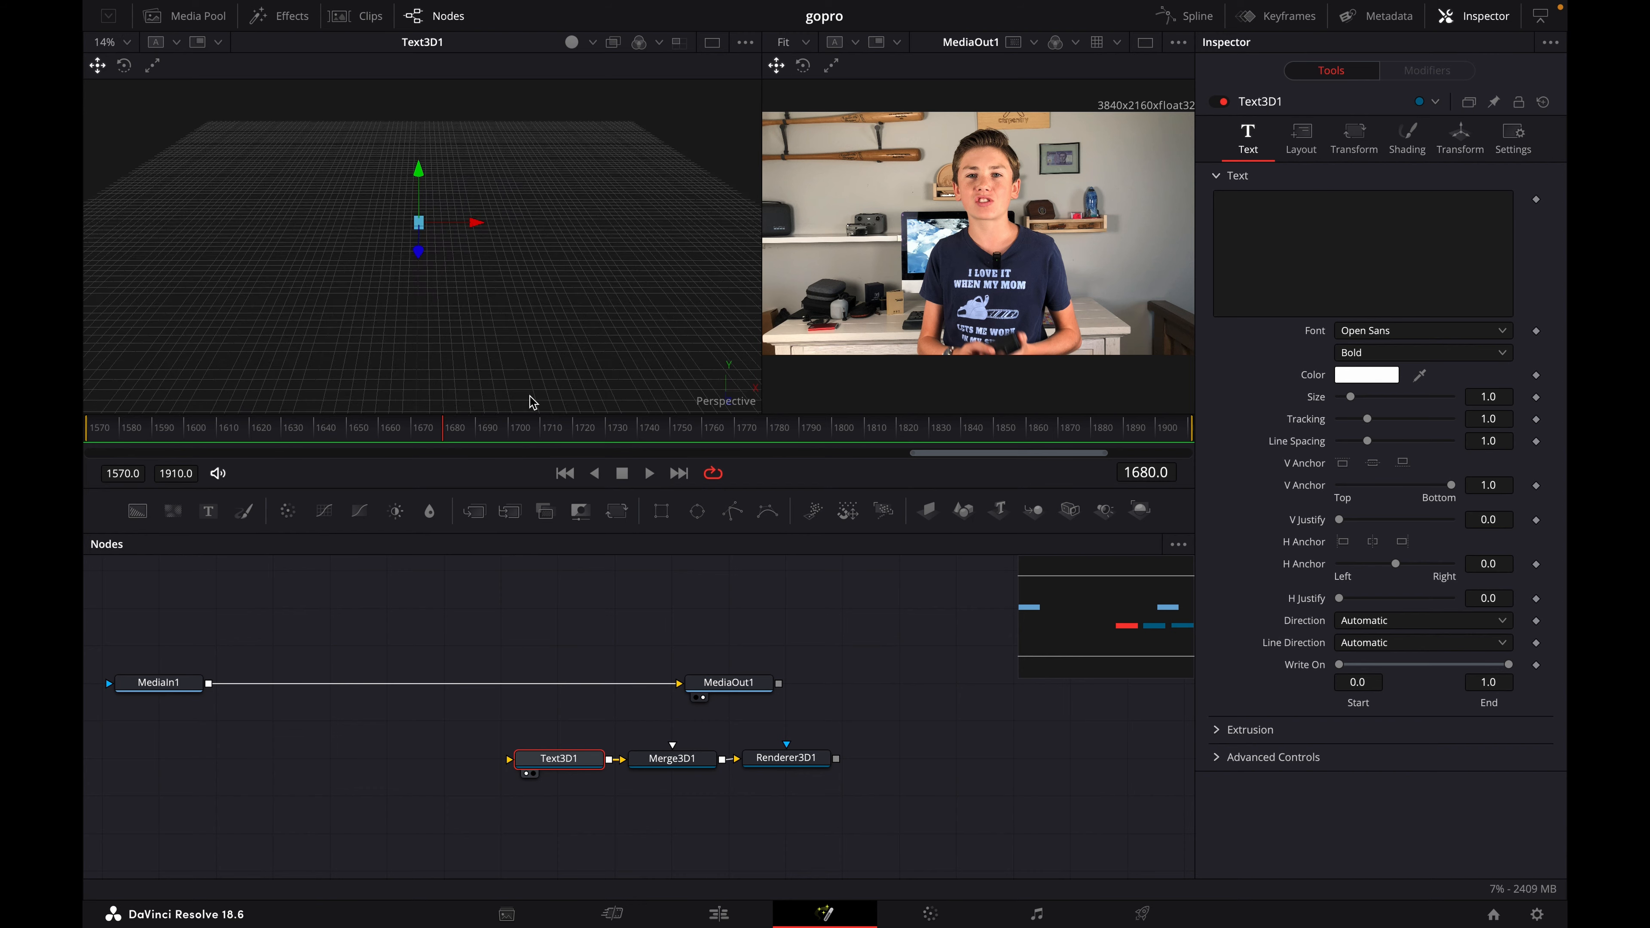
{"action": "scroll", "coordinate": [531, 399], "scroll_direction": "left", "scroll_amount": 10}
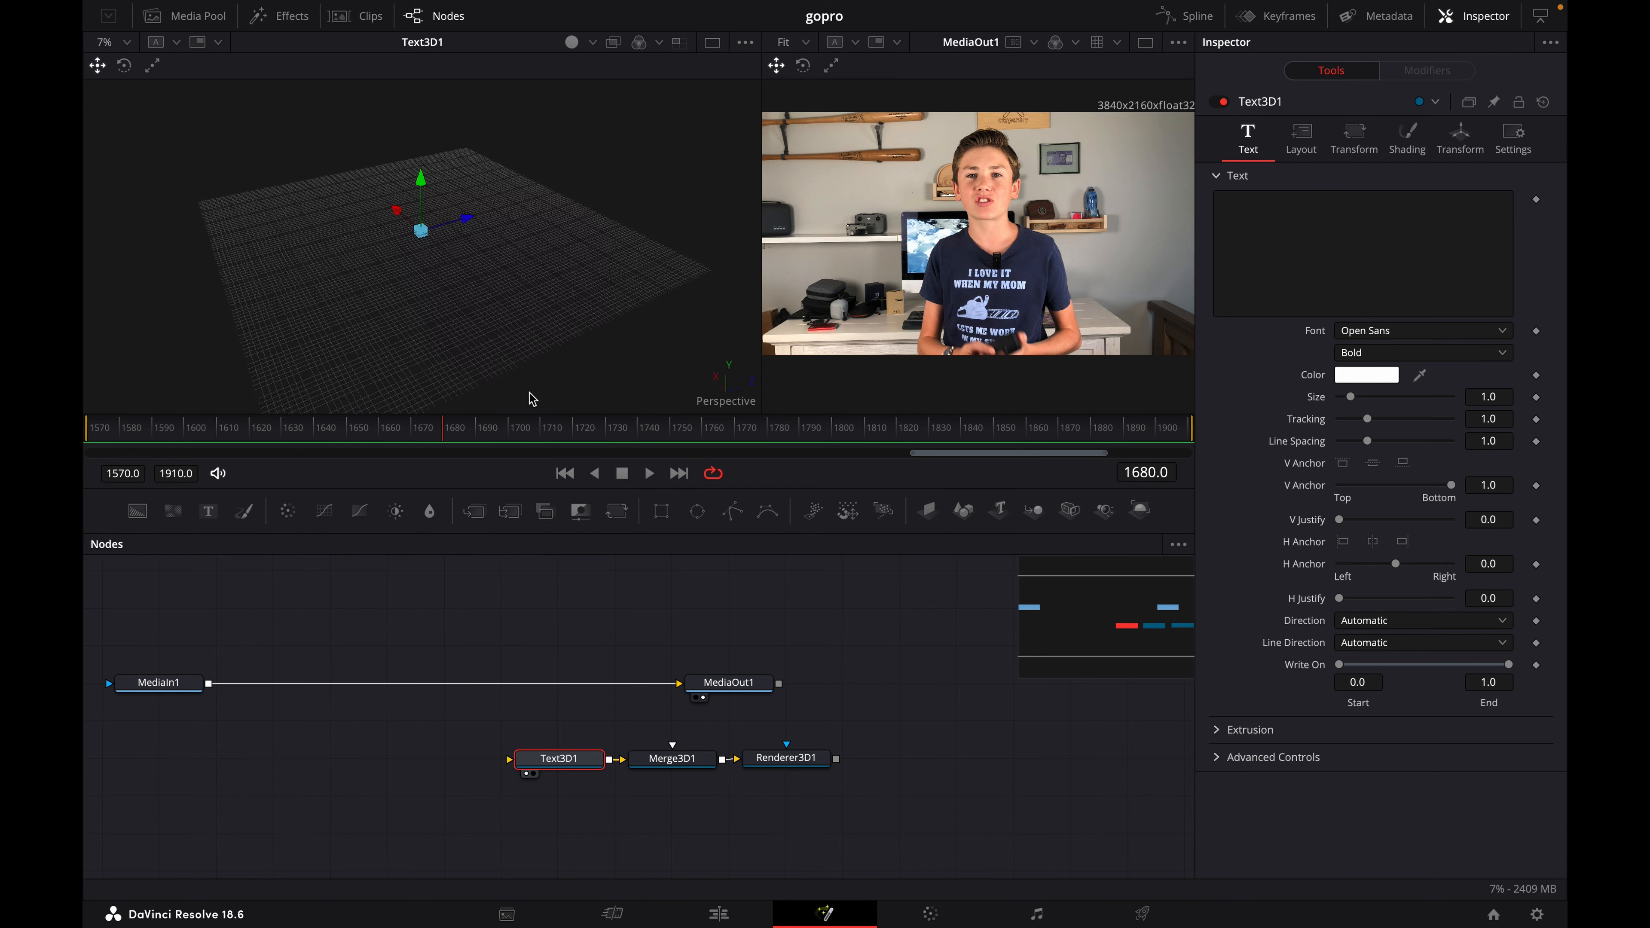
{"action": "scroll", "coordinate": [521, 391], "scroll_direction": "left", "scroll_amount": 10}
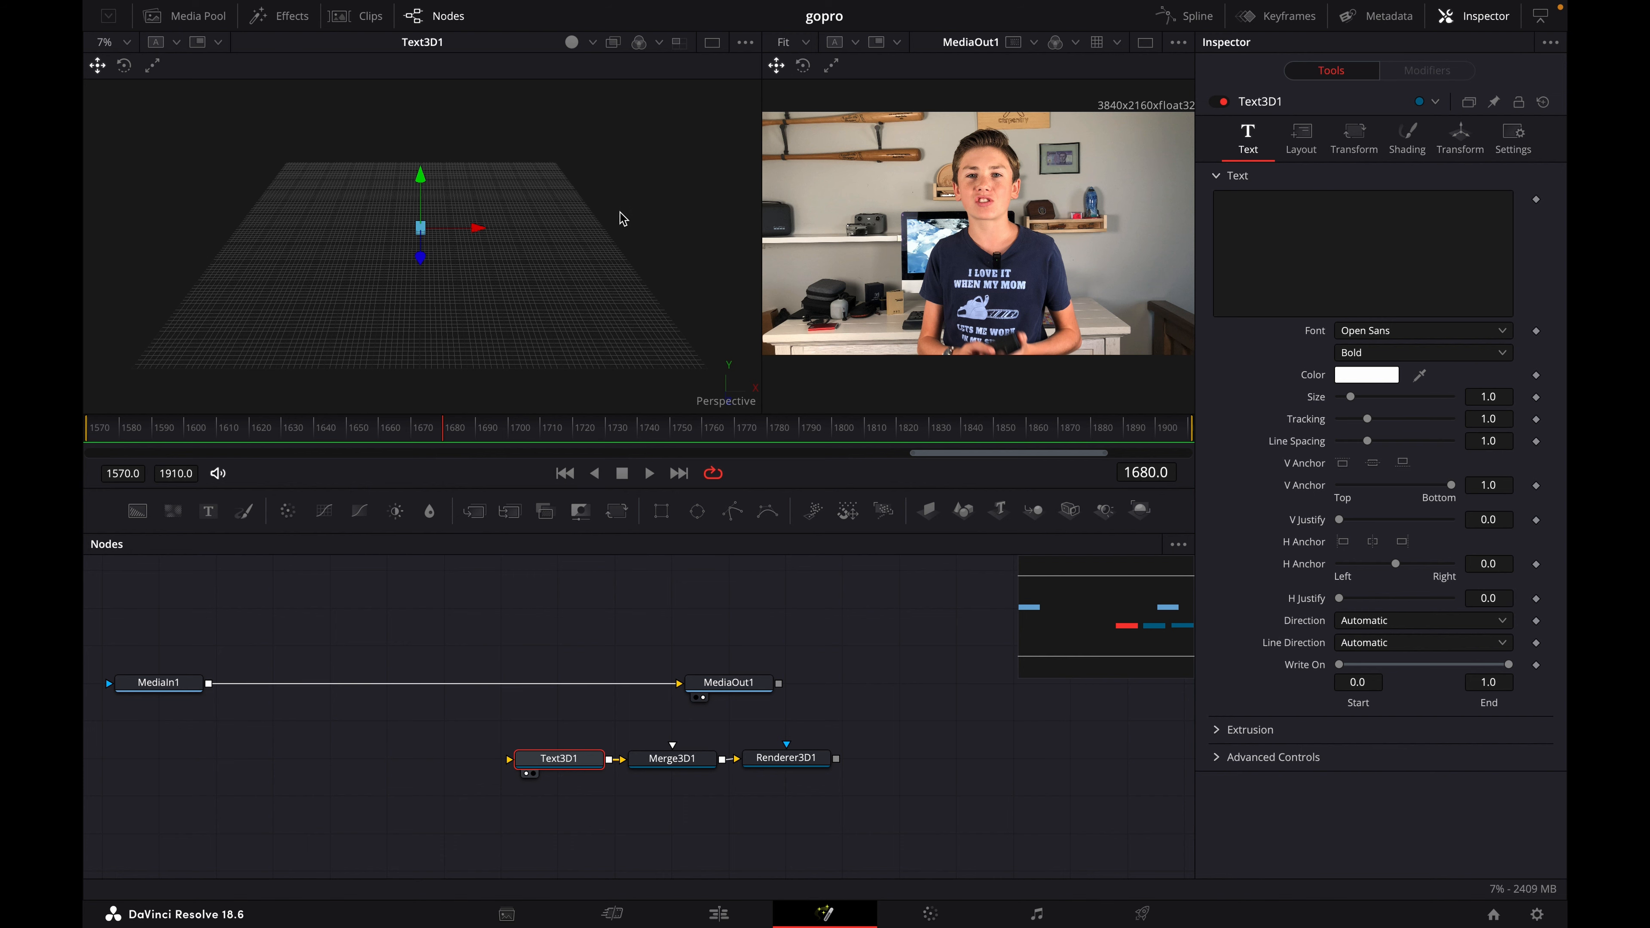
{"action": "scroll", "coordinate": [575, 228], "scroll_direction": "up", "scroll_amount": 5}
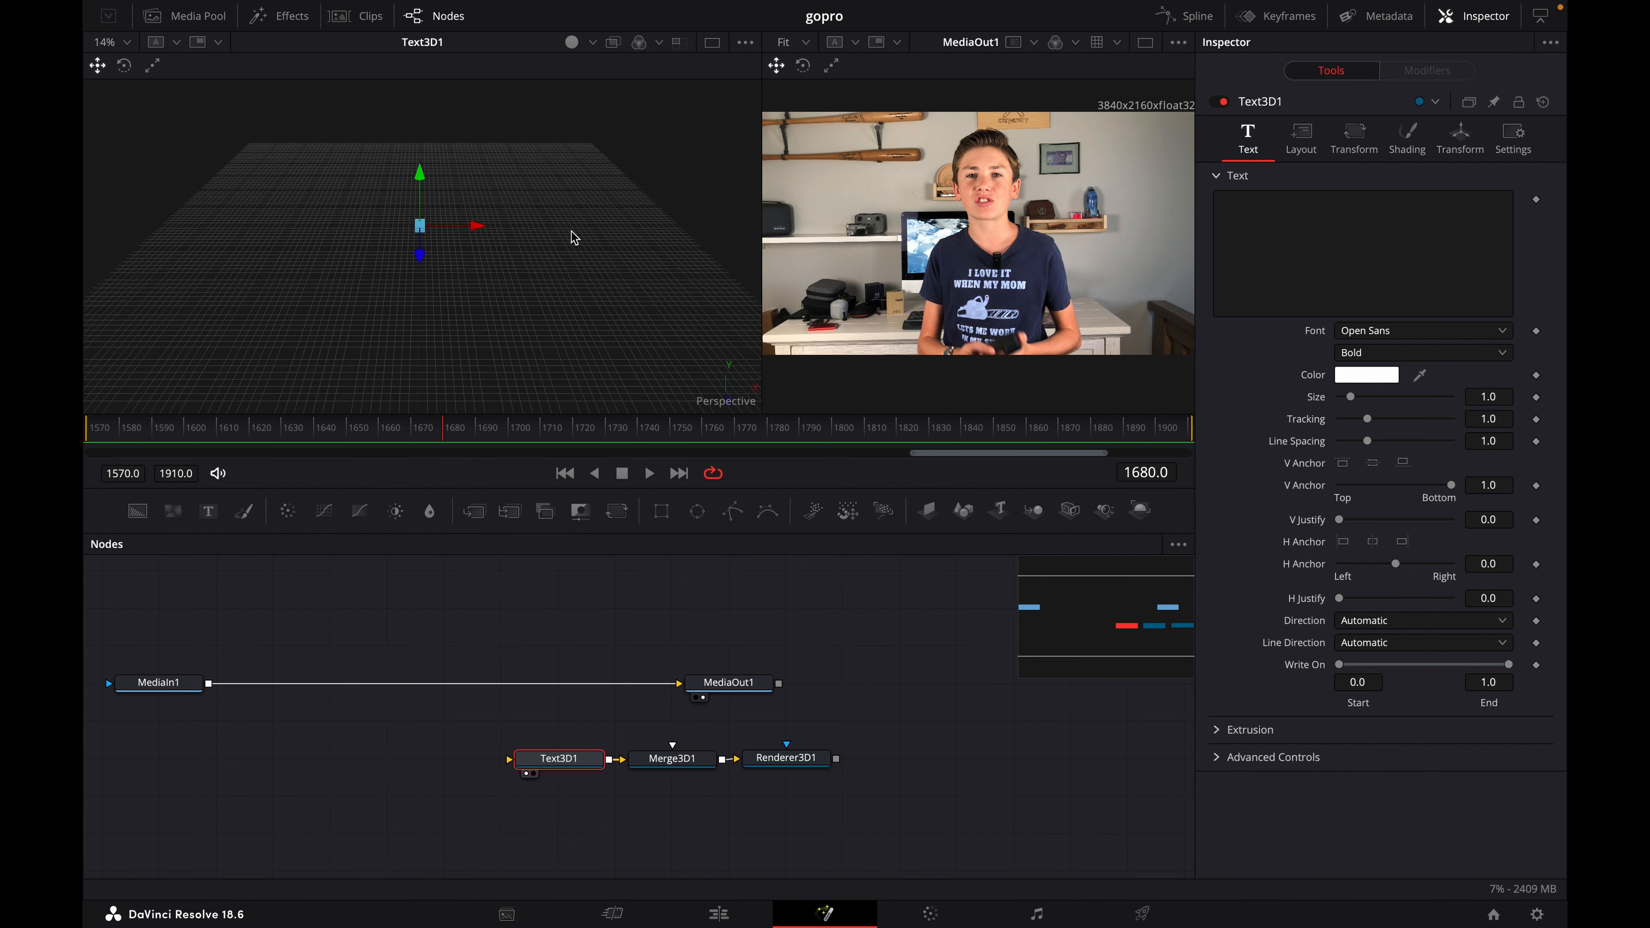
{"action": "scroll", "coordinate": [574, 238], "scroll_direction": "down", "scroll_amount": 5}
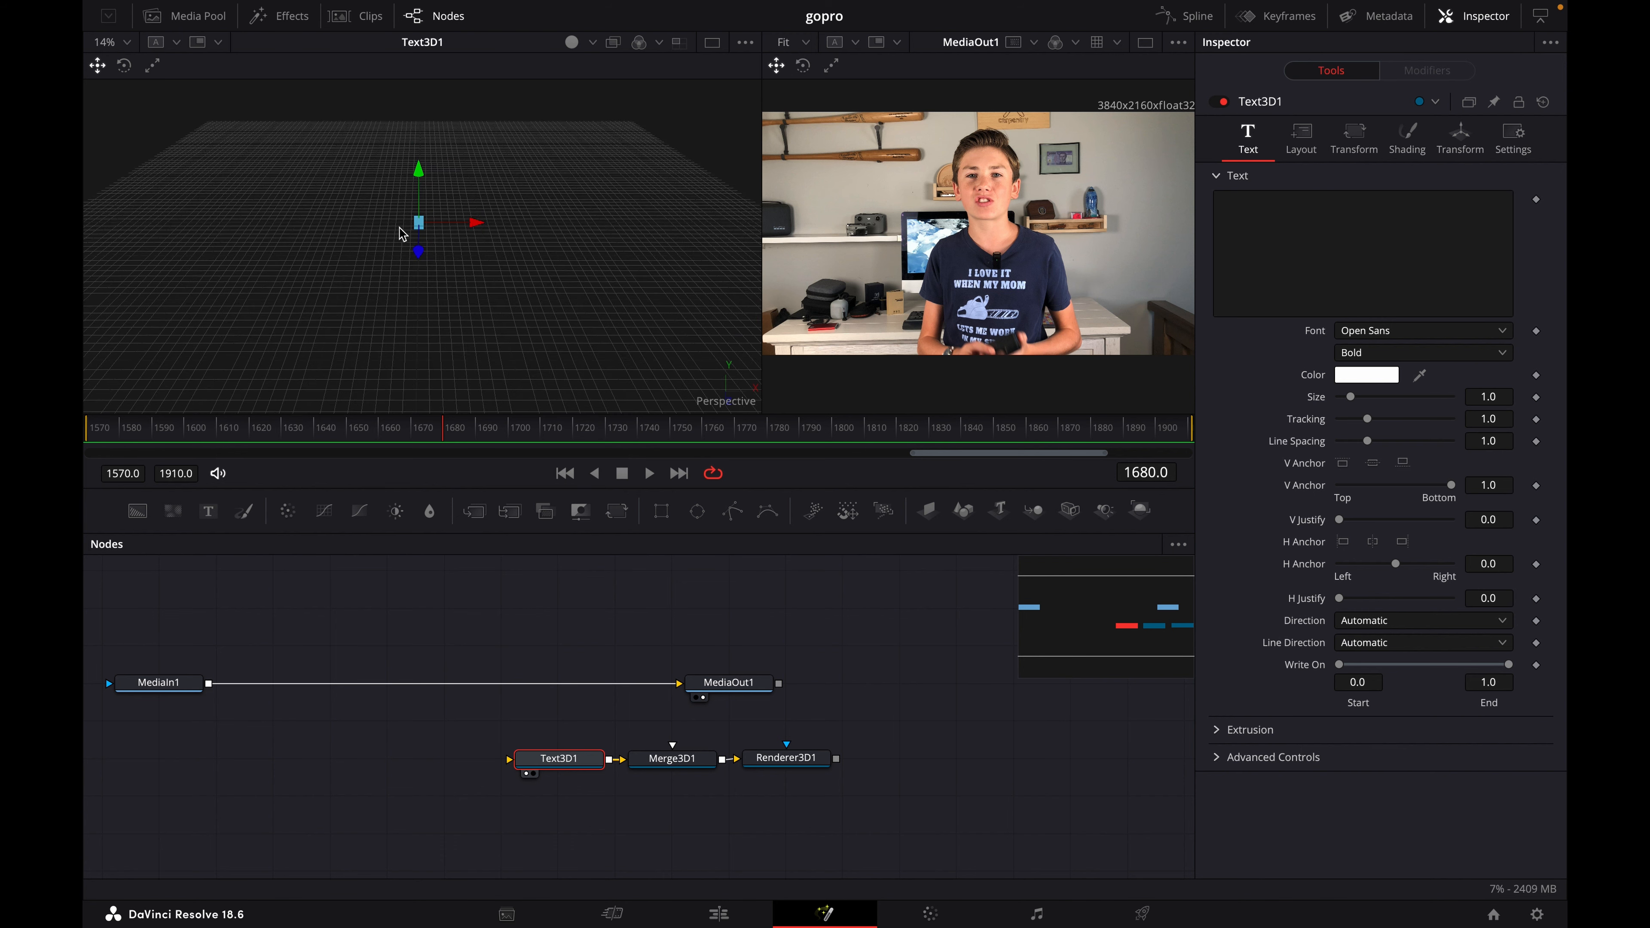
{"action": "scroll", "coordinate": [400, 237], "scroll_direction": "up", "scroll_amount": 3}
{"action": "scroll", "coordinate": [404, 242], "scroll_direction": "down", "scroll_amount": 3}
- Enter "5 Gopro products" as the content of the Text3D1 node
{"action": "left_click", "coordinate": [1225, 207]}
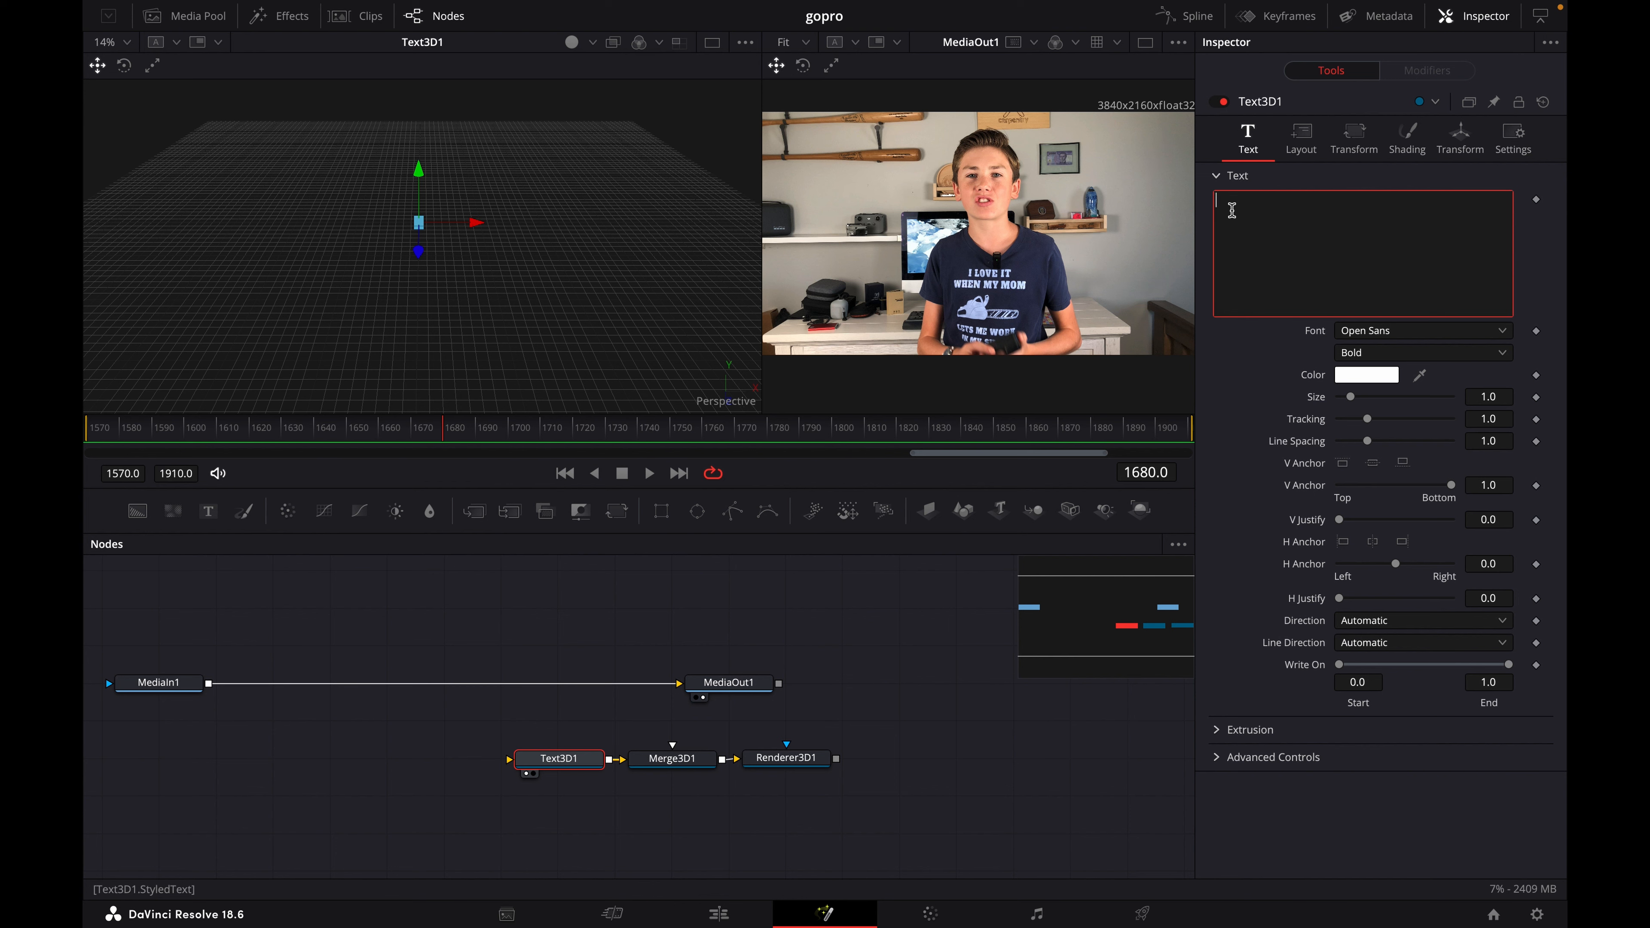
{"action": "type", "text": "Gop"}
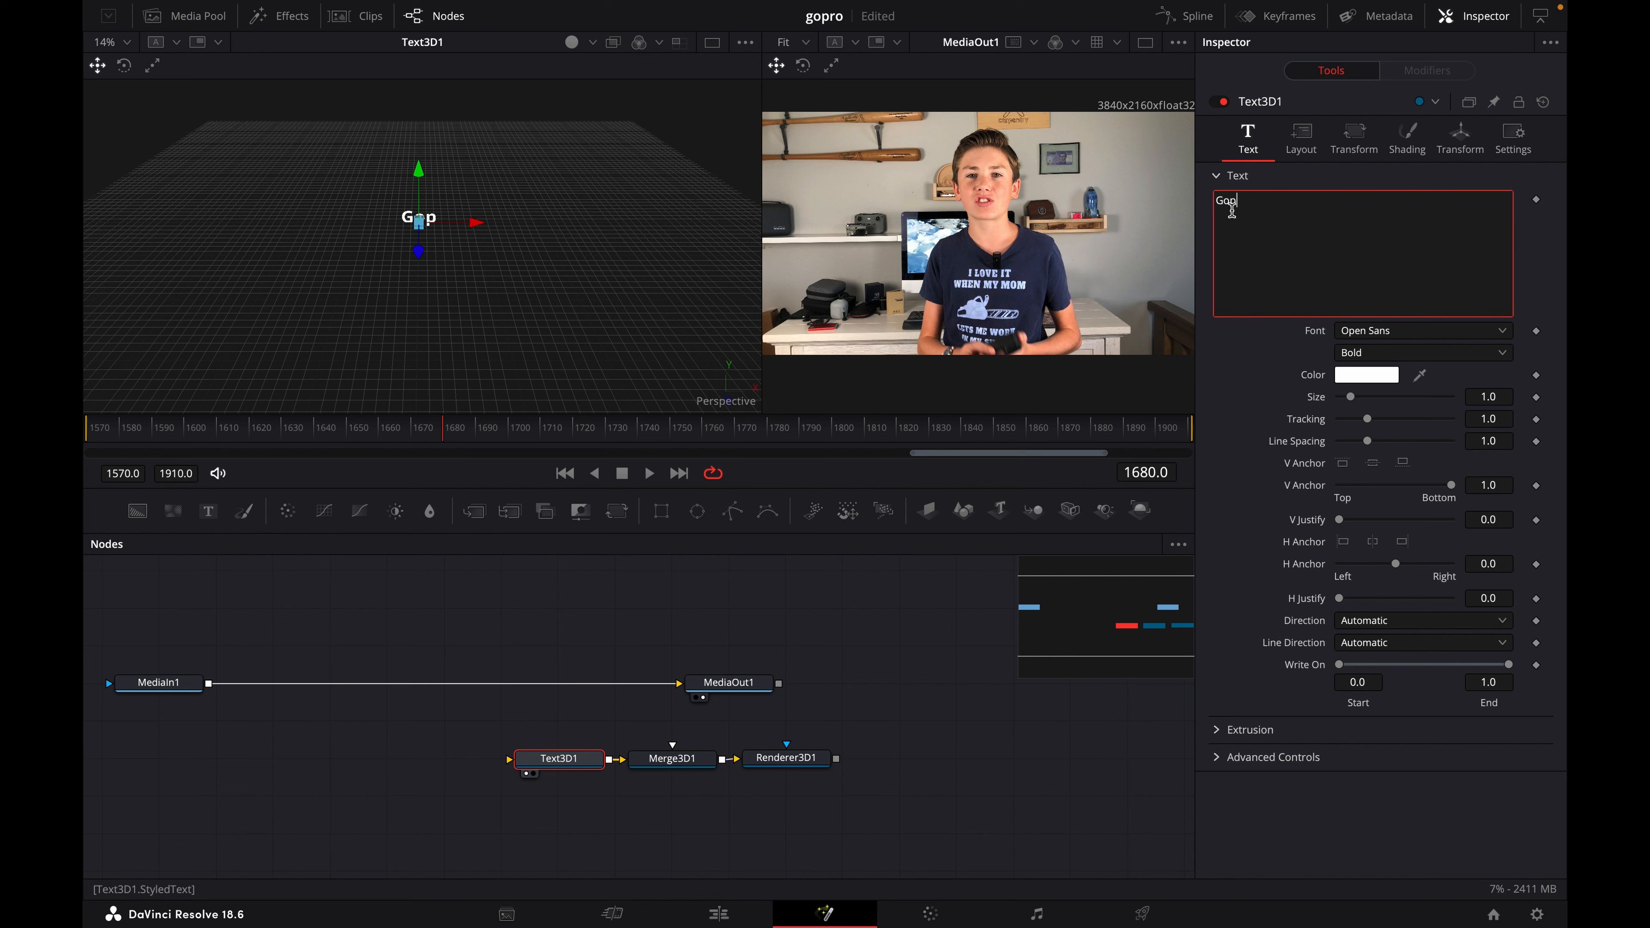
{"action": "type", "text": "ro products"}
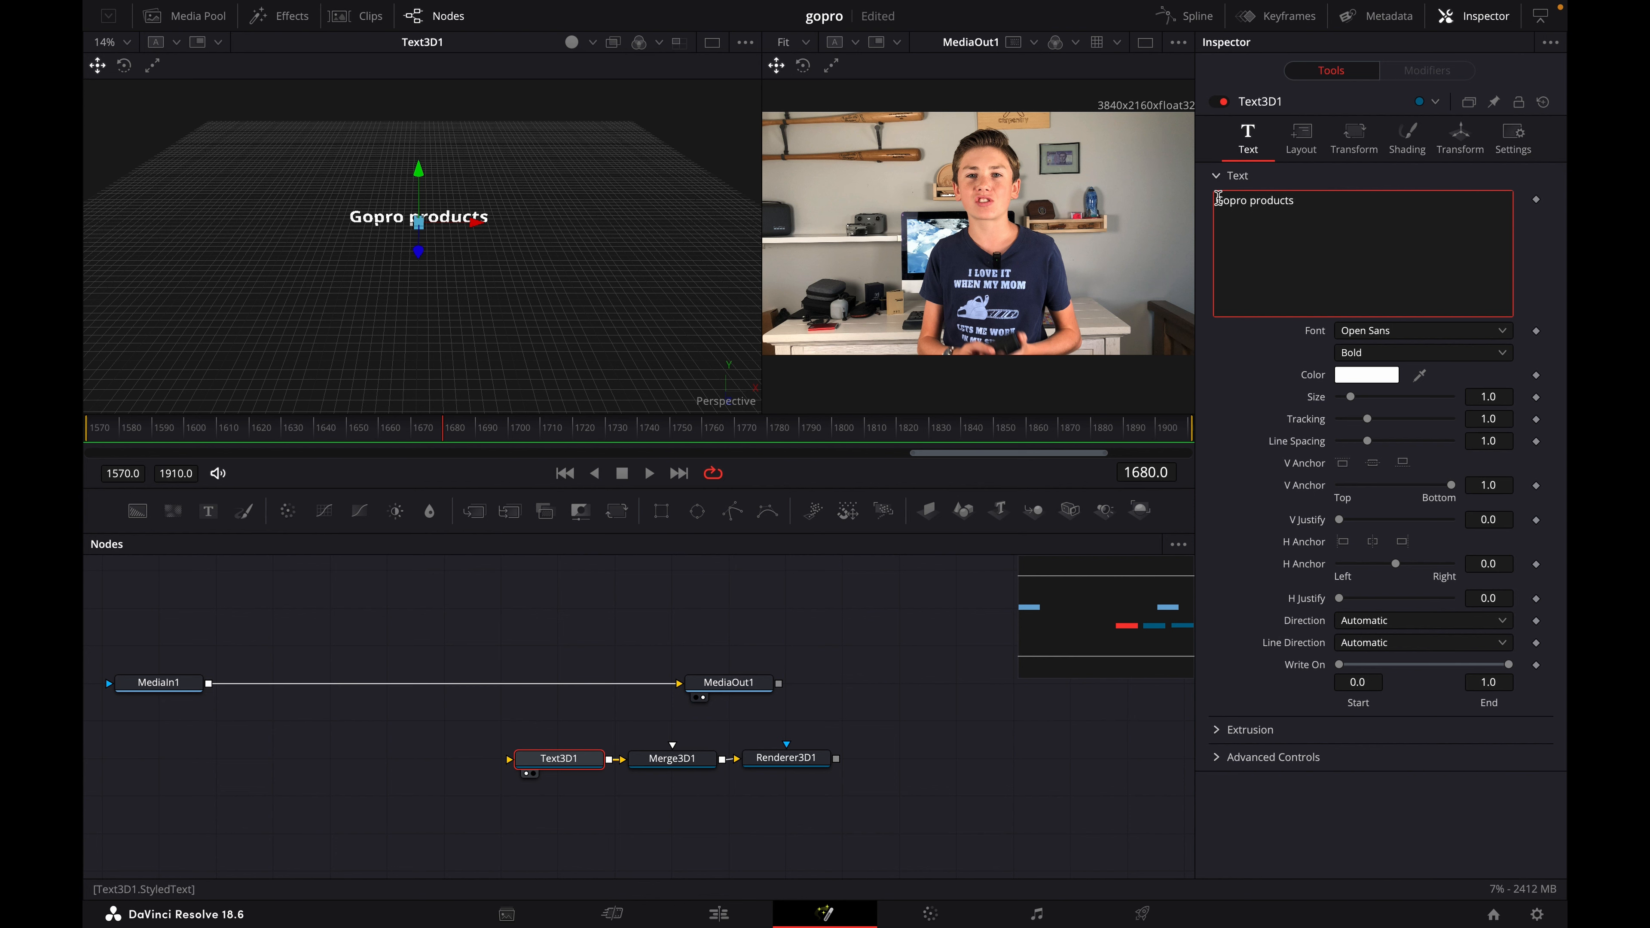
{"action": "left_click", "coordinate": [1217, 200]}
{"action": "type", "text": "5"}
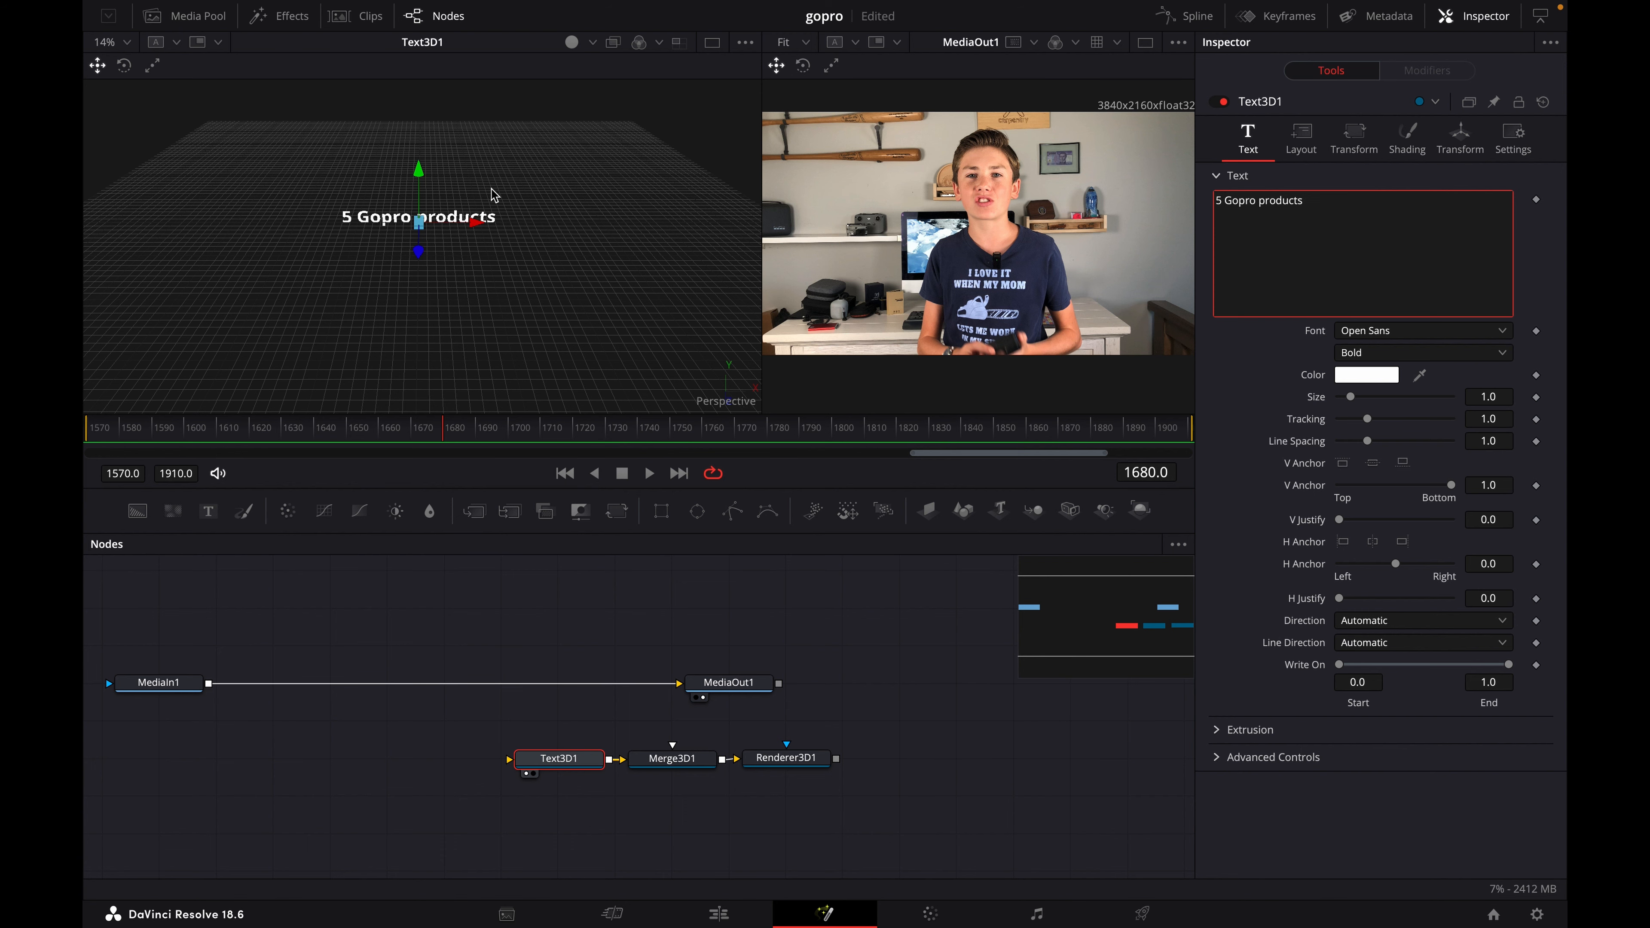
- Inspect the 3D text from near, far, the front and edge-on to check its thickness
{"action": "scroll", "coordinate": [493, 194], "scroll_direction": "up", "scroll_amount": 5}
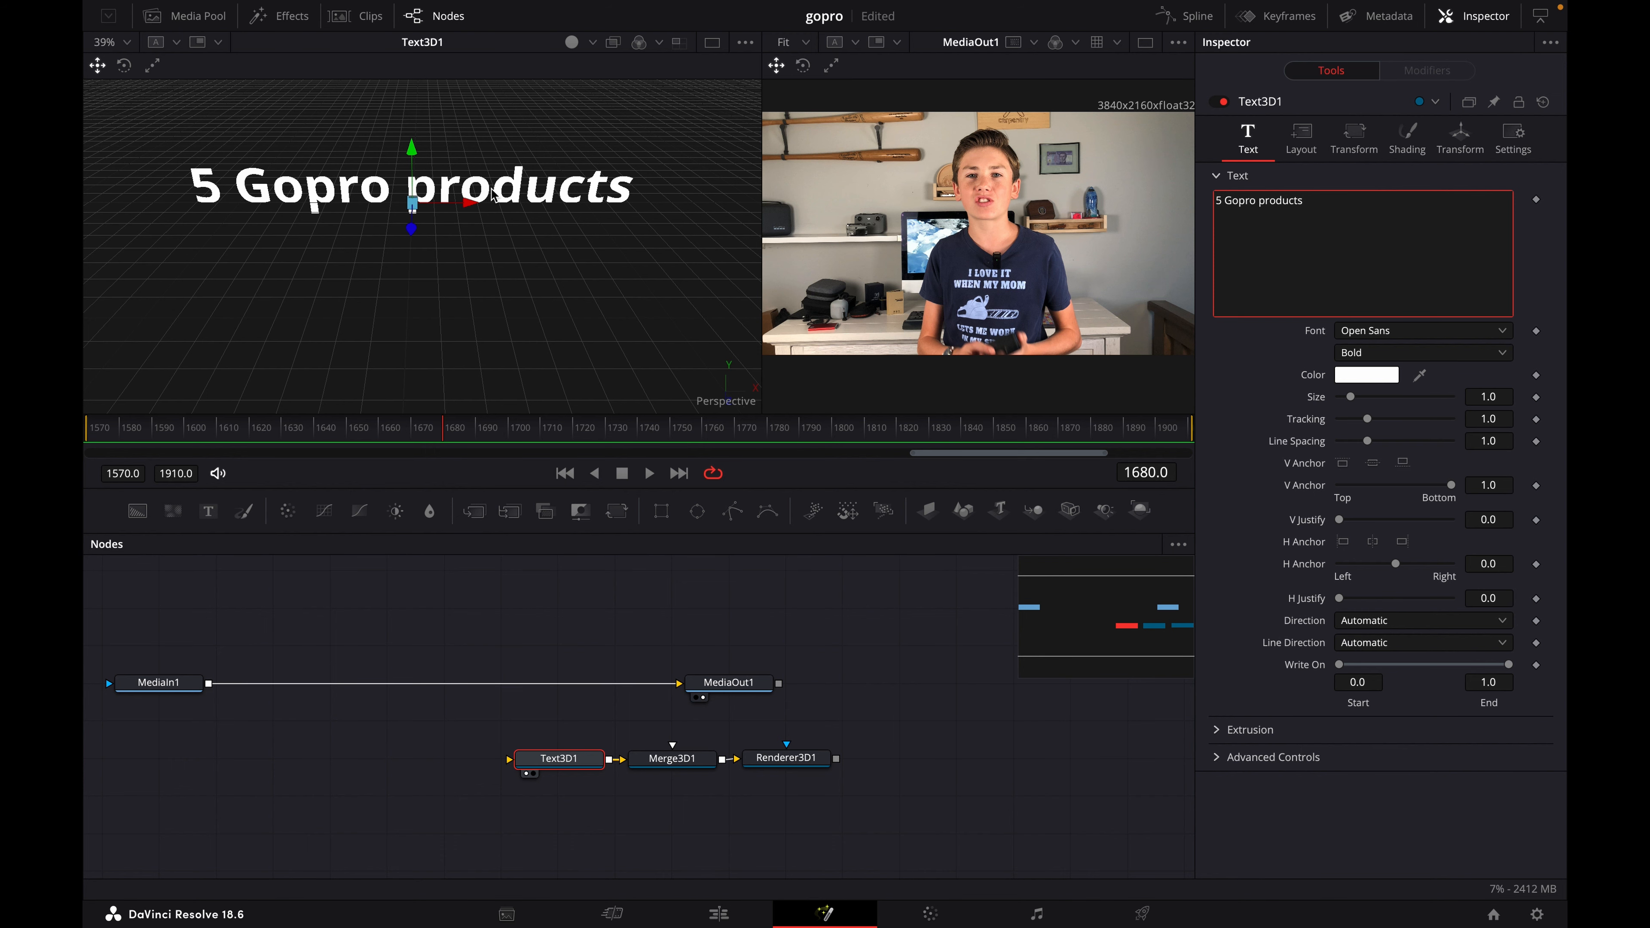
{"action": "scroll", "coordinate": [493, 193], "scroll_direction": "down", "scroll_amount": 8}
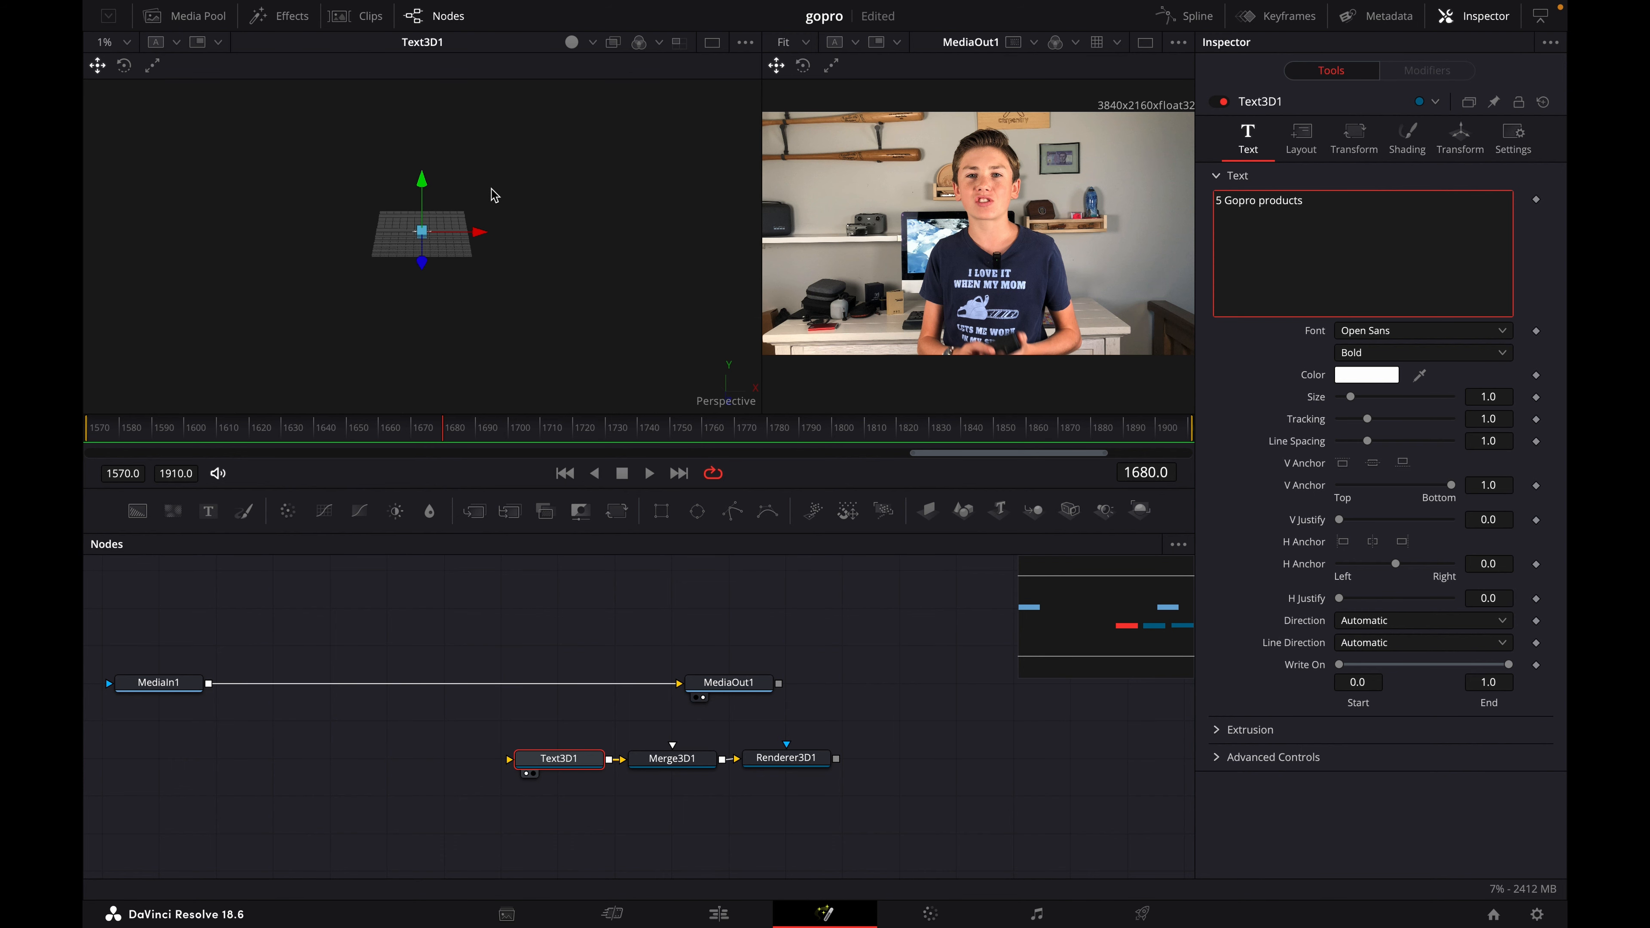
{"action": "scroll", "coordinate": [493, 194], "scroll_direction": "up", "scroll_amount": 5}
{"action": "scroll", "coordinate": [494, 194], "scroll_direction": "down", "scroll_amount": 2}
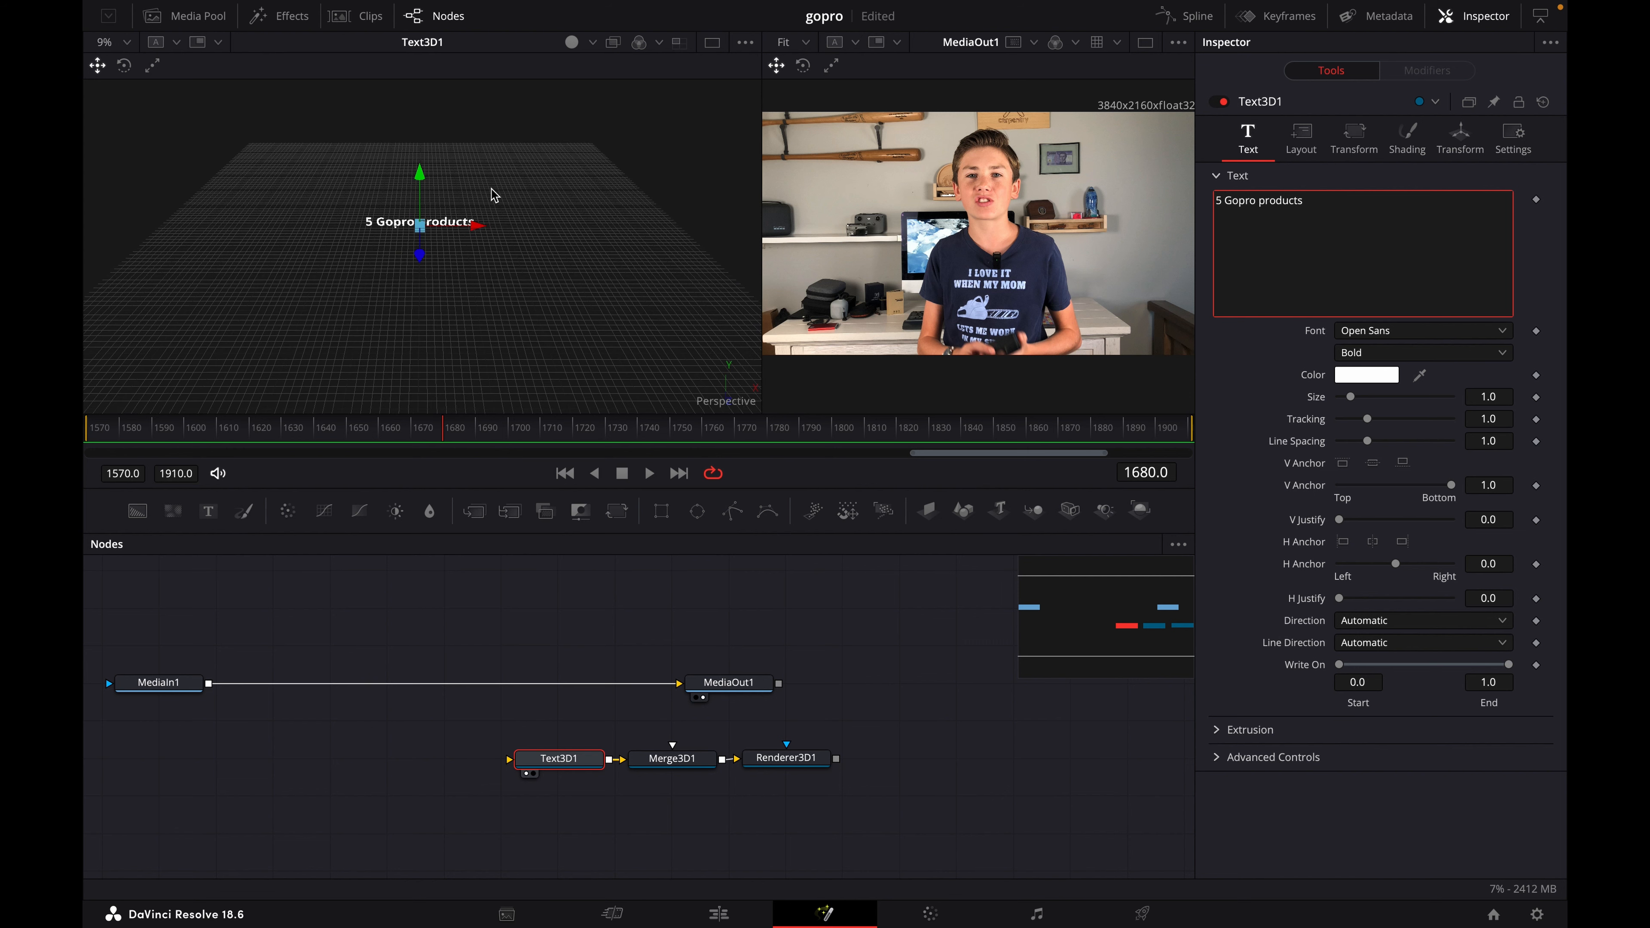
{"action": "scroll", "coordinate": [491, 208], "scroll_direction": "up", "scroll_amount": 2}
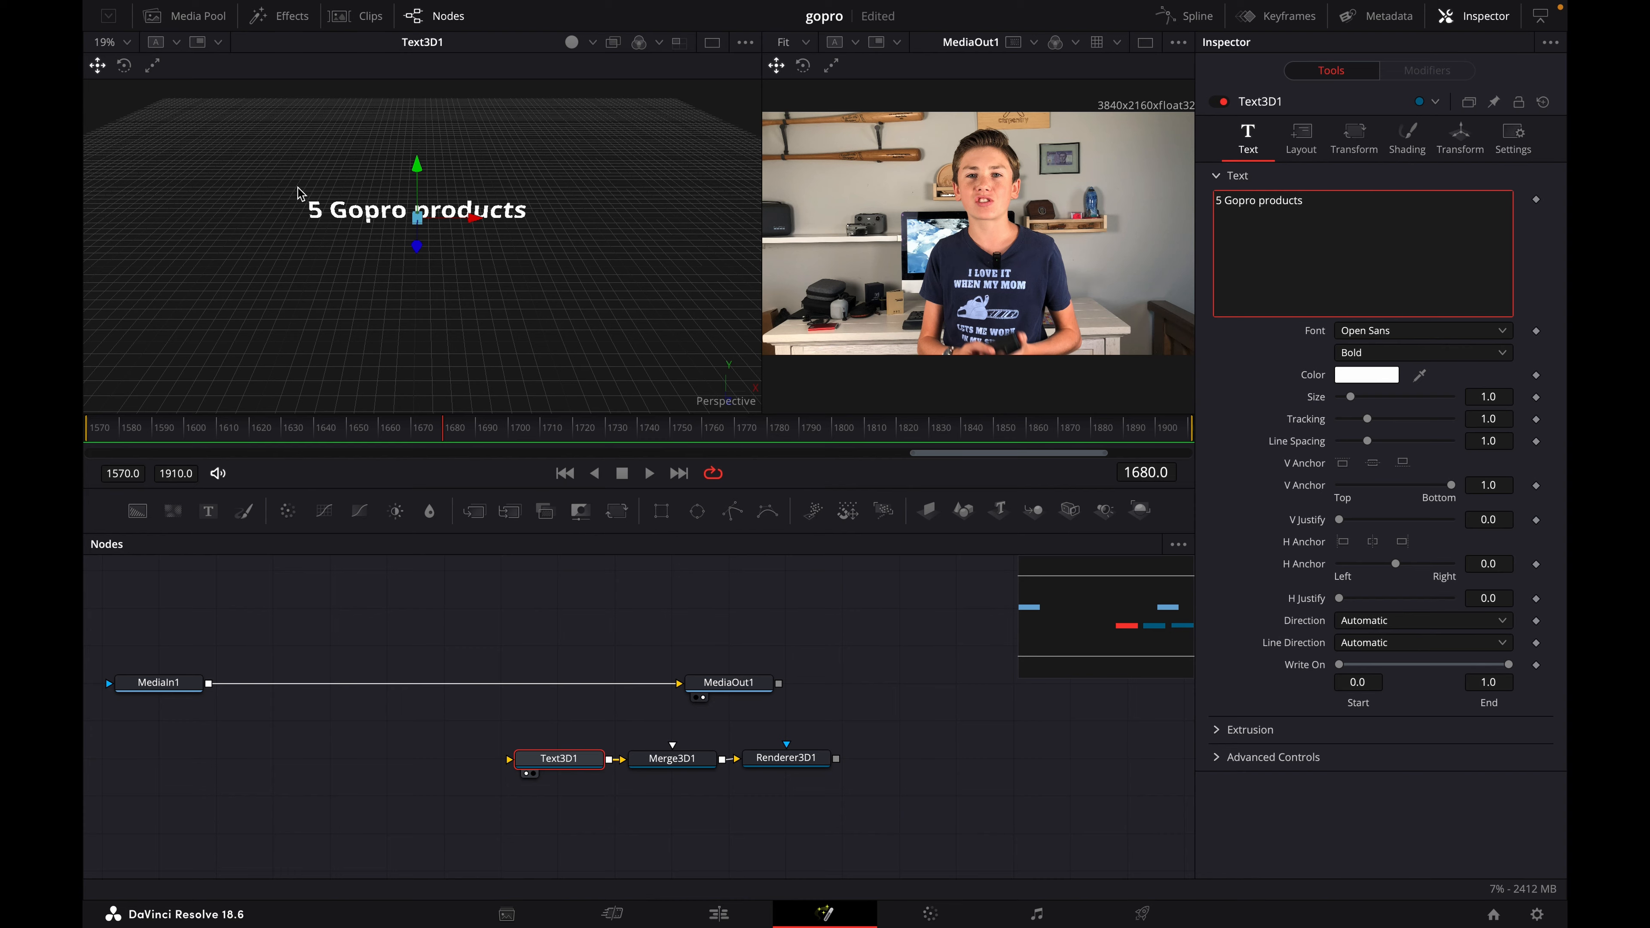
{"action": "scroll", "coordinate": [301, 190], "scroll_direction": "right", "scroll_amount": 15}
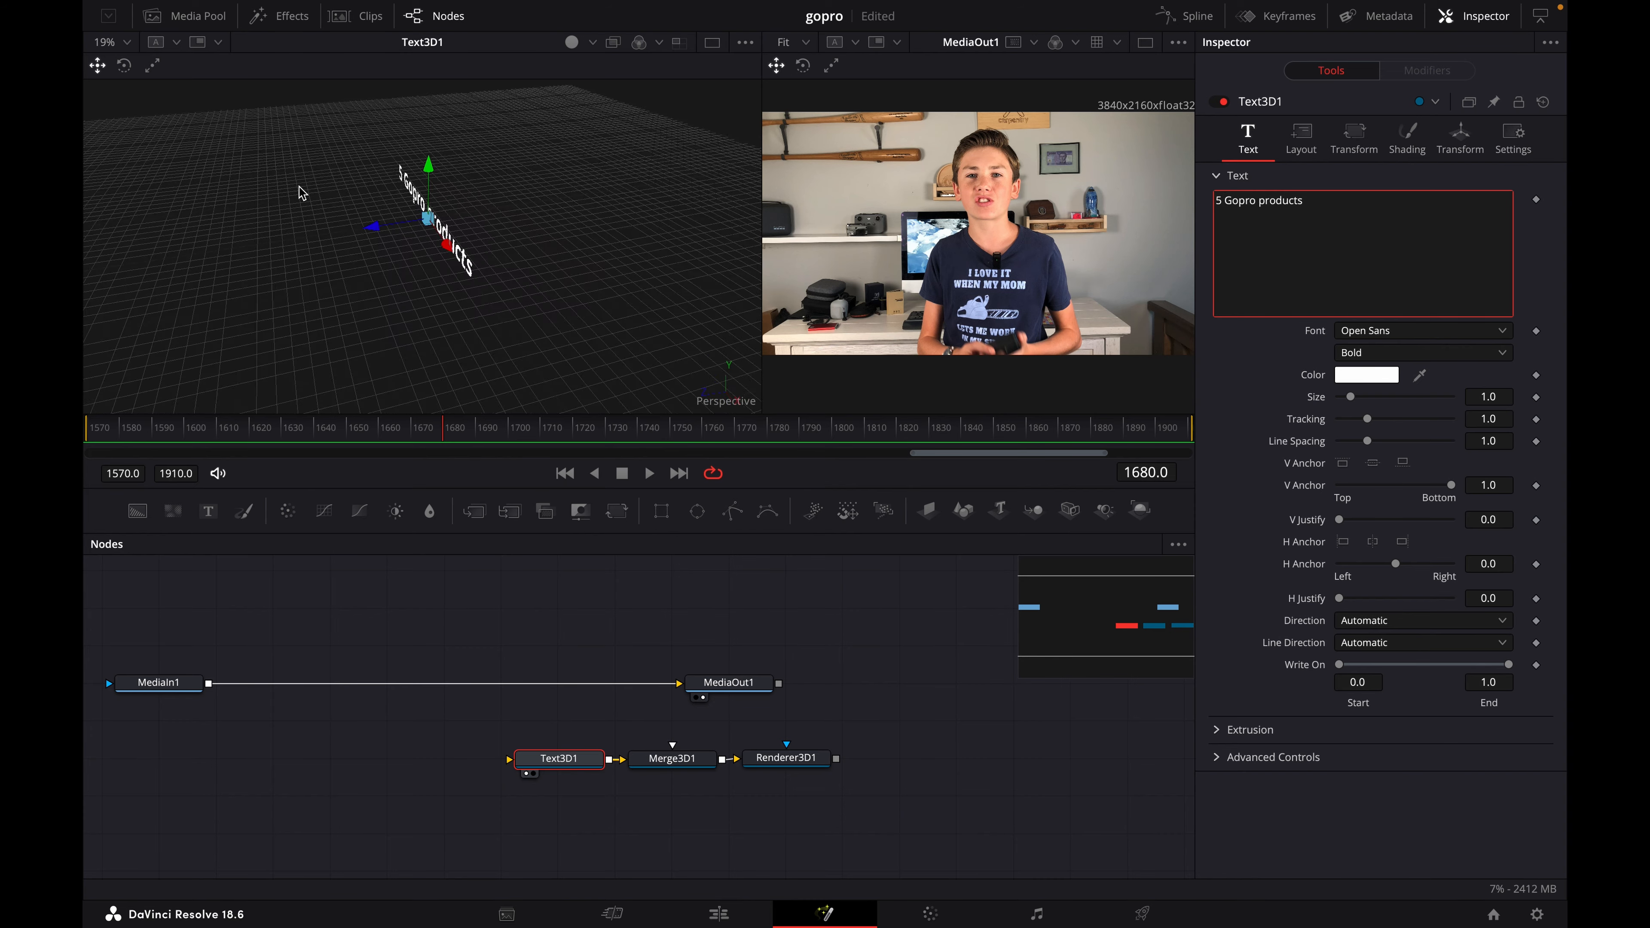
{"action": "scroll", "coordinate": [293, 199], "scroll_direction": "left", "scroll_amount": 4}
{"action": "scroll", "coordinate": [294, 201], "scroll_direction": "left", "scroll_amount": 10}
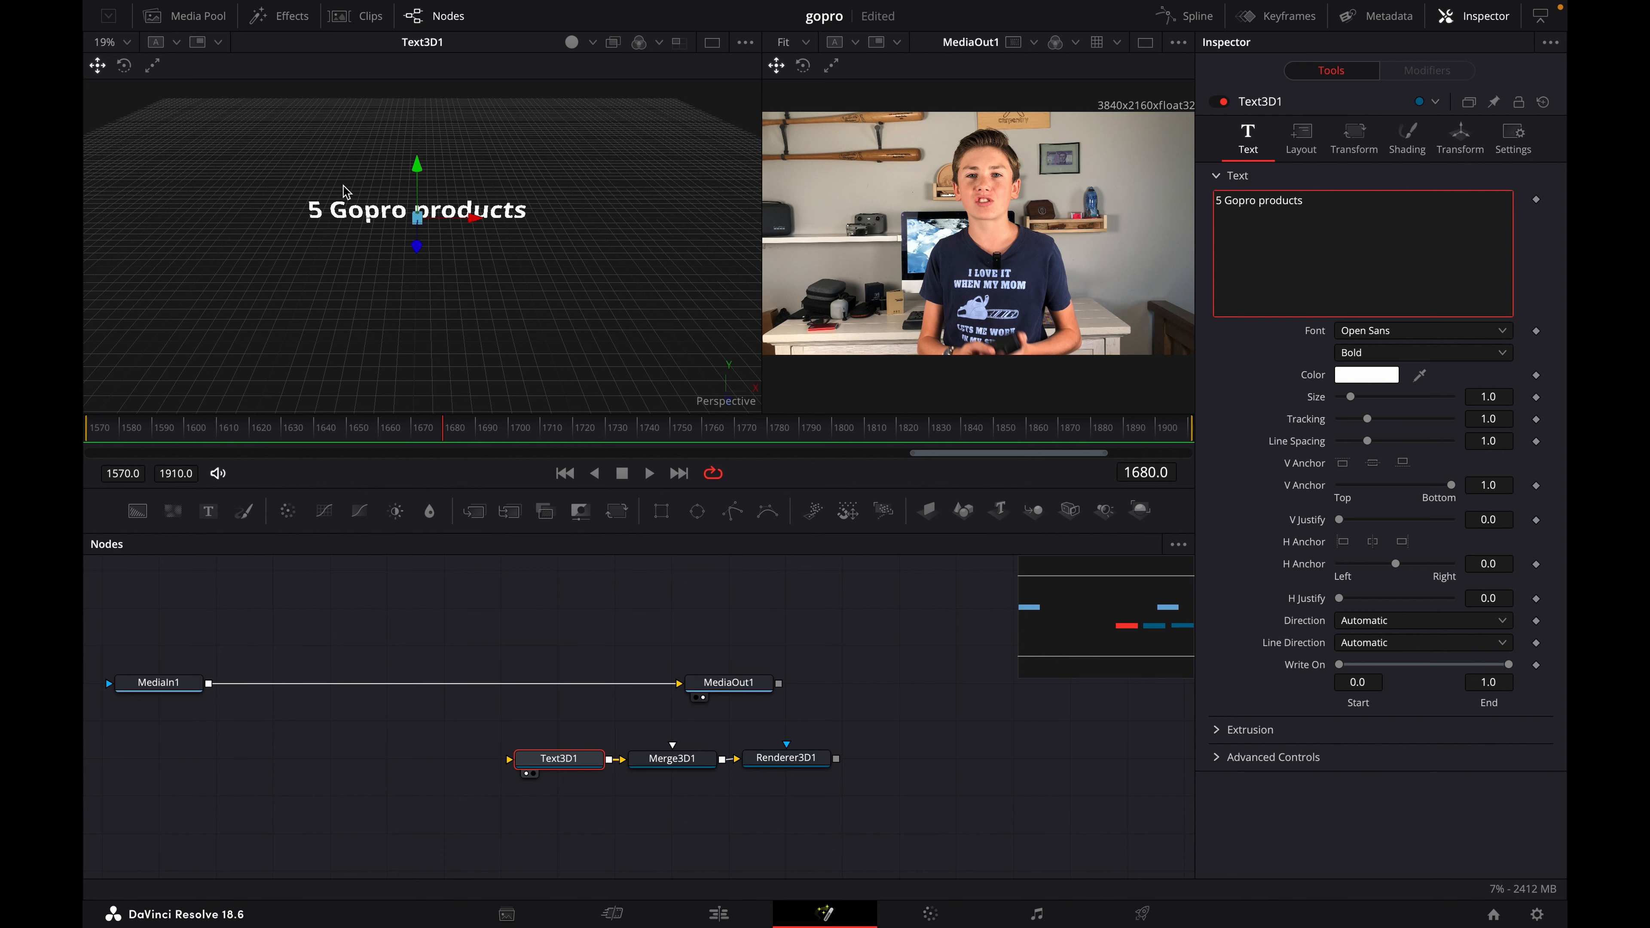
{"action": "scroll", "coordinate": [355, 200], "scroll_direction": "up", "scroll_amount": 3}
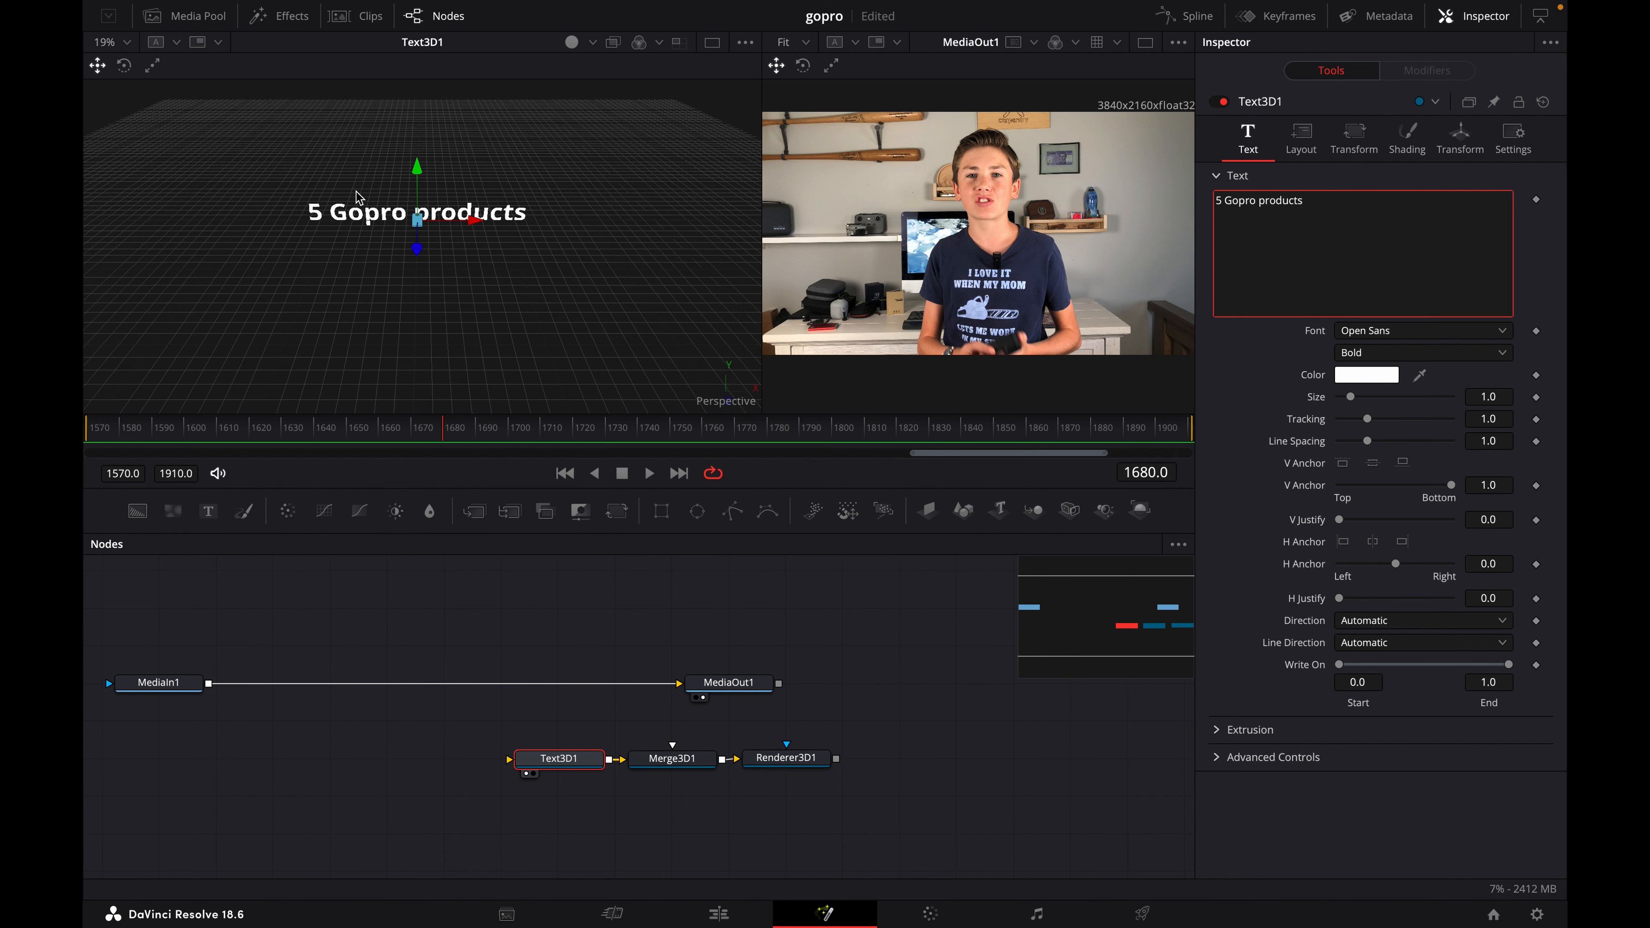
{"action": "scroll", "coordinate": [355, 200], "scroll_direction": "down", "scroll_amount": 4}
{"action": "scroll", "coordinate": [355, 200], "scroll_direction": "up", "scroll_amount": 7}
{"action": "scroll", "coordinate": [357, 200], "scroll_direction": "down", "scroll_amount": 10}
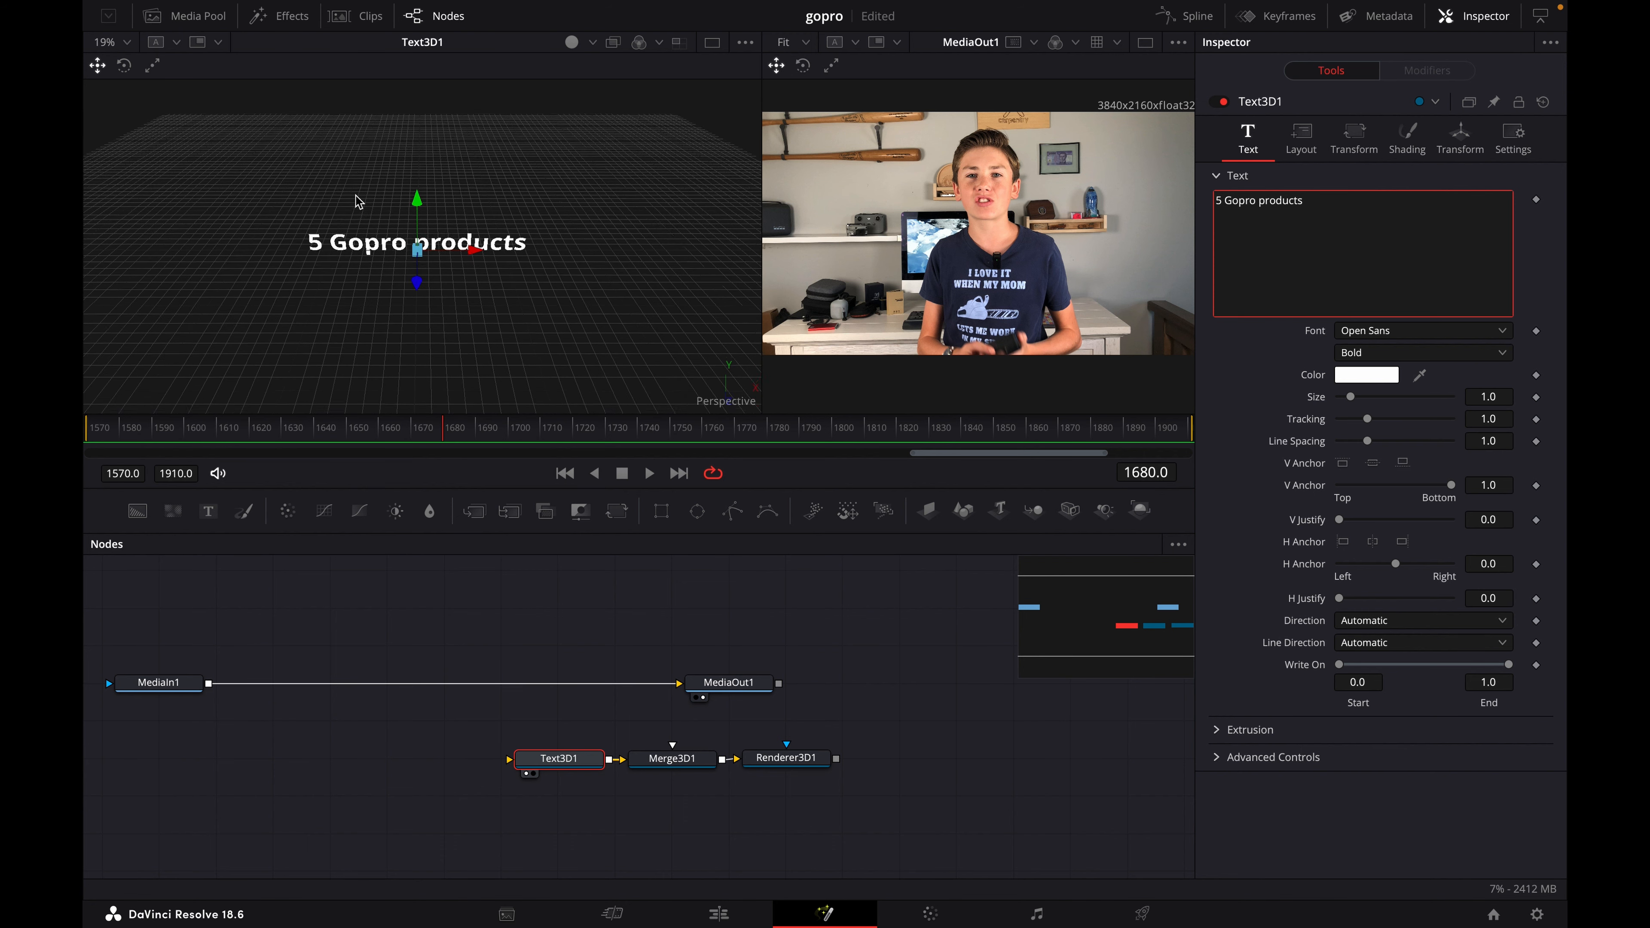
{"action": "scroll", "coordinate": [362, 200], "scroll_direction": "up", "scroll_amount": 8}
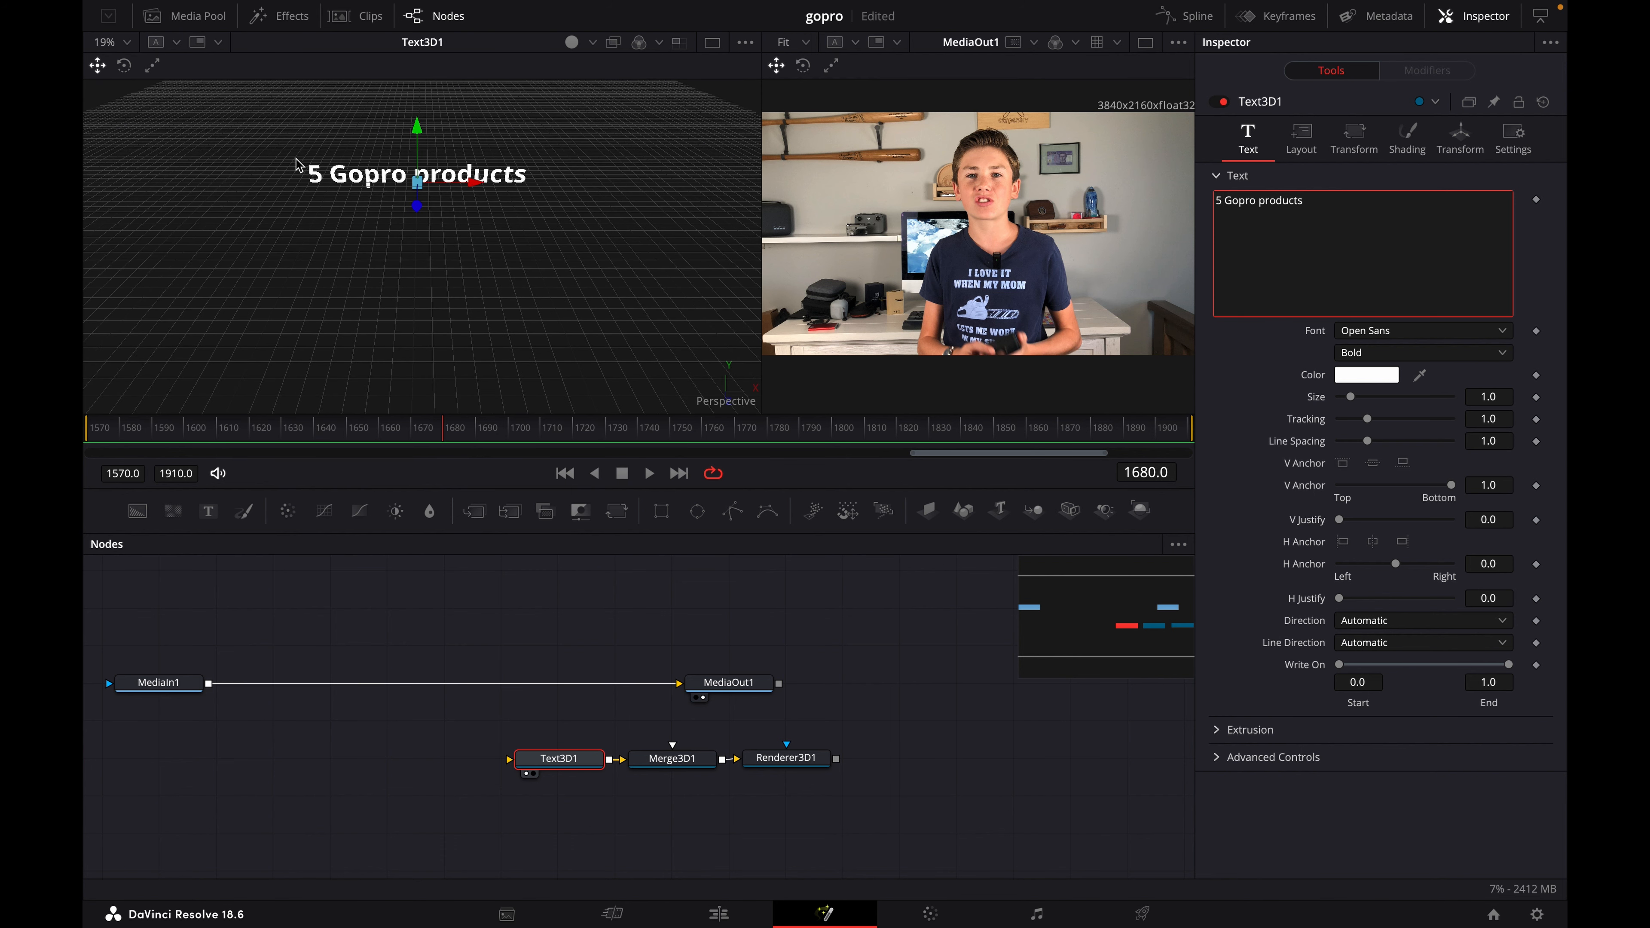
{"action": "scroll", "coordinate": [295, 166], "scroll_direction": "left", "scroll_amount": 10}
{"action": "scroll", "coordinate": [295, 166], "scroll_direction": "right", "scroll_amount": 5}
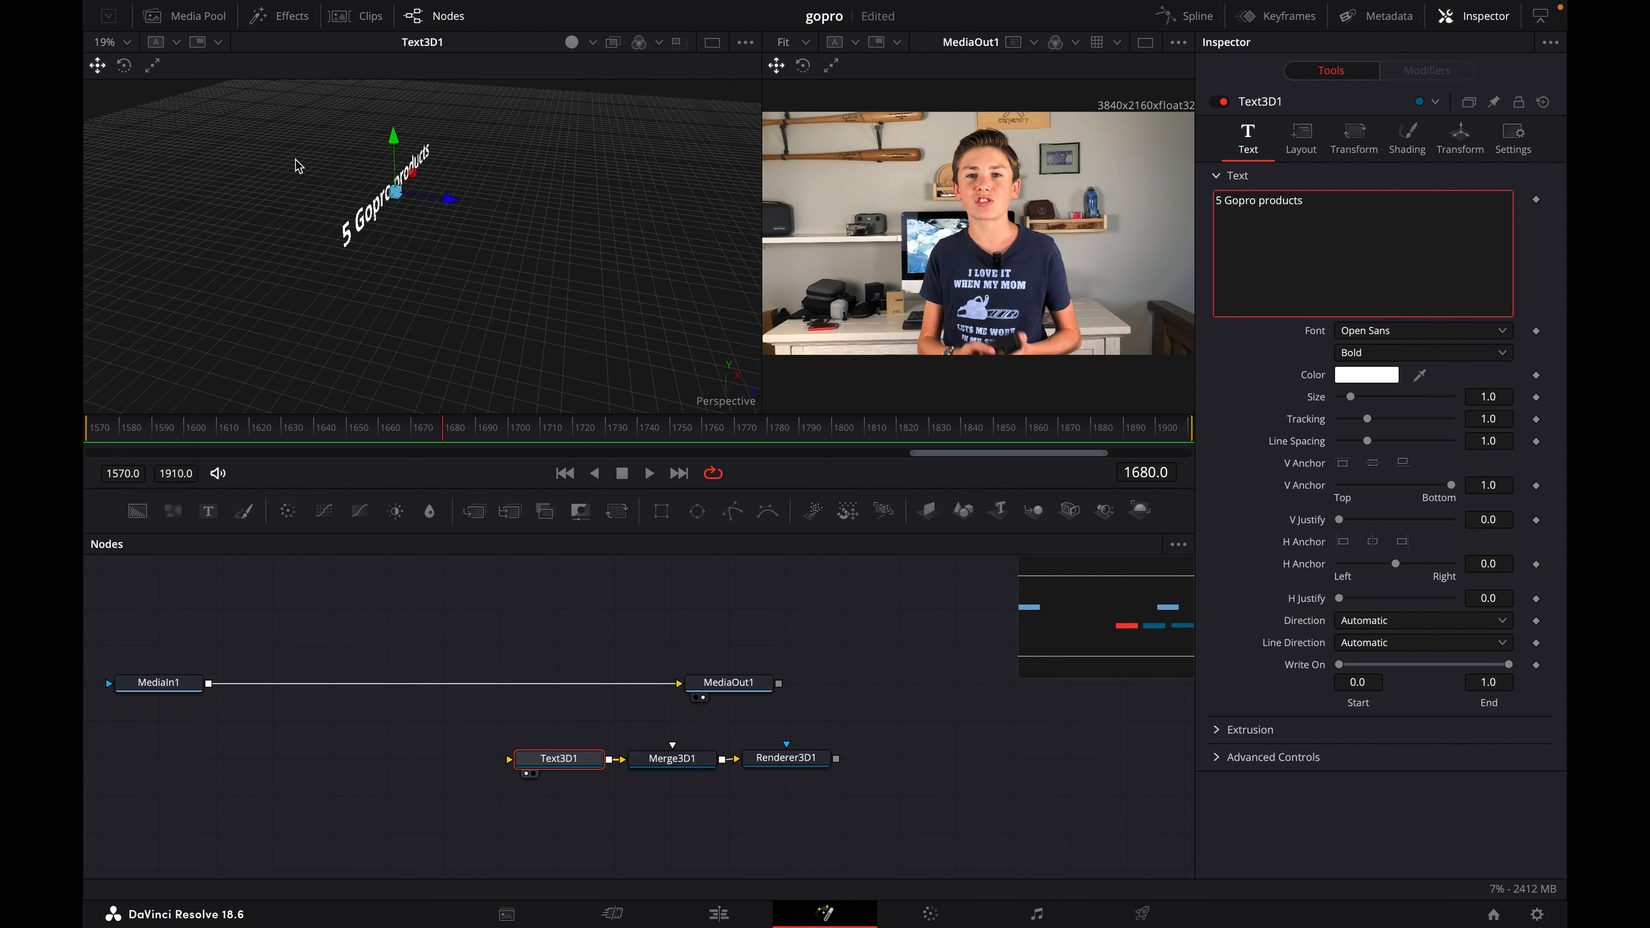
{"action": "scroll", "coordinate": [296, 166], "scroll_direction": "left", "scroll_amount": 5}
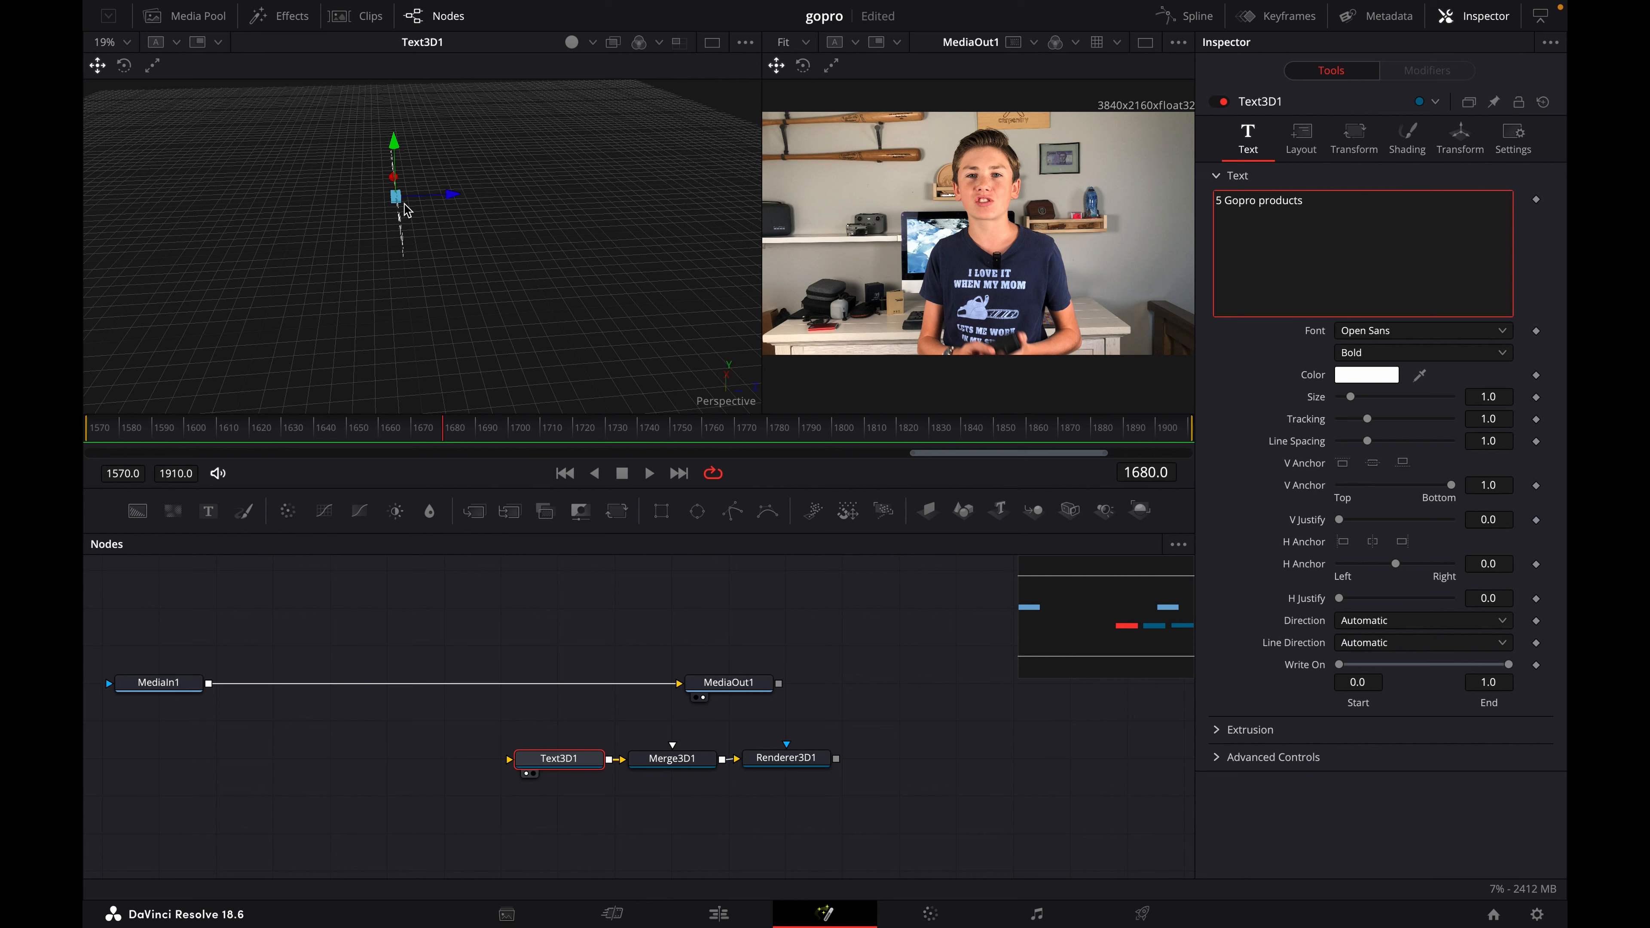
- Save the project and raise the 3D text's extrusion depth to about 0.096
{"action": "key", "text": "ctrl+s"}
{"action": "left_click", "coordinate": [1221, 729]}
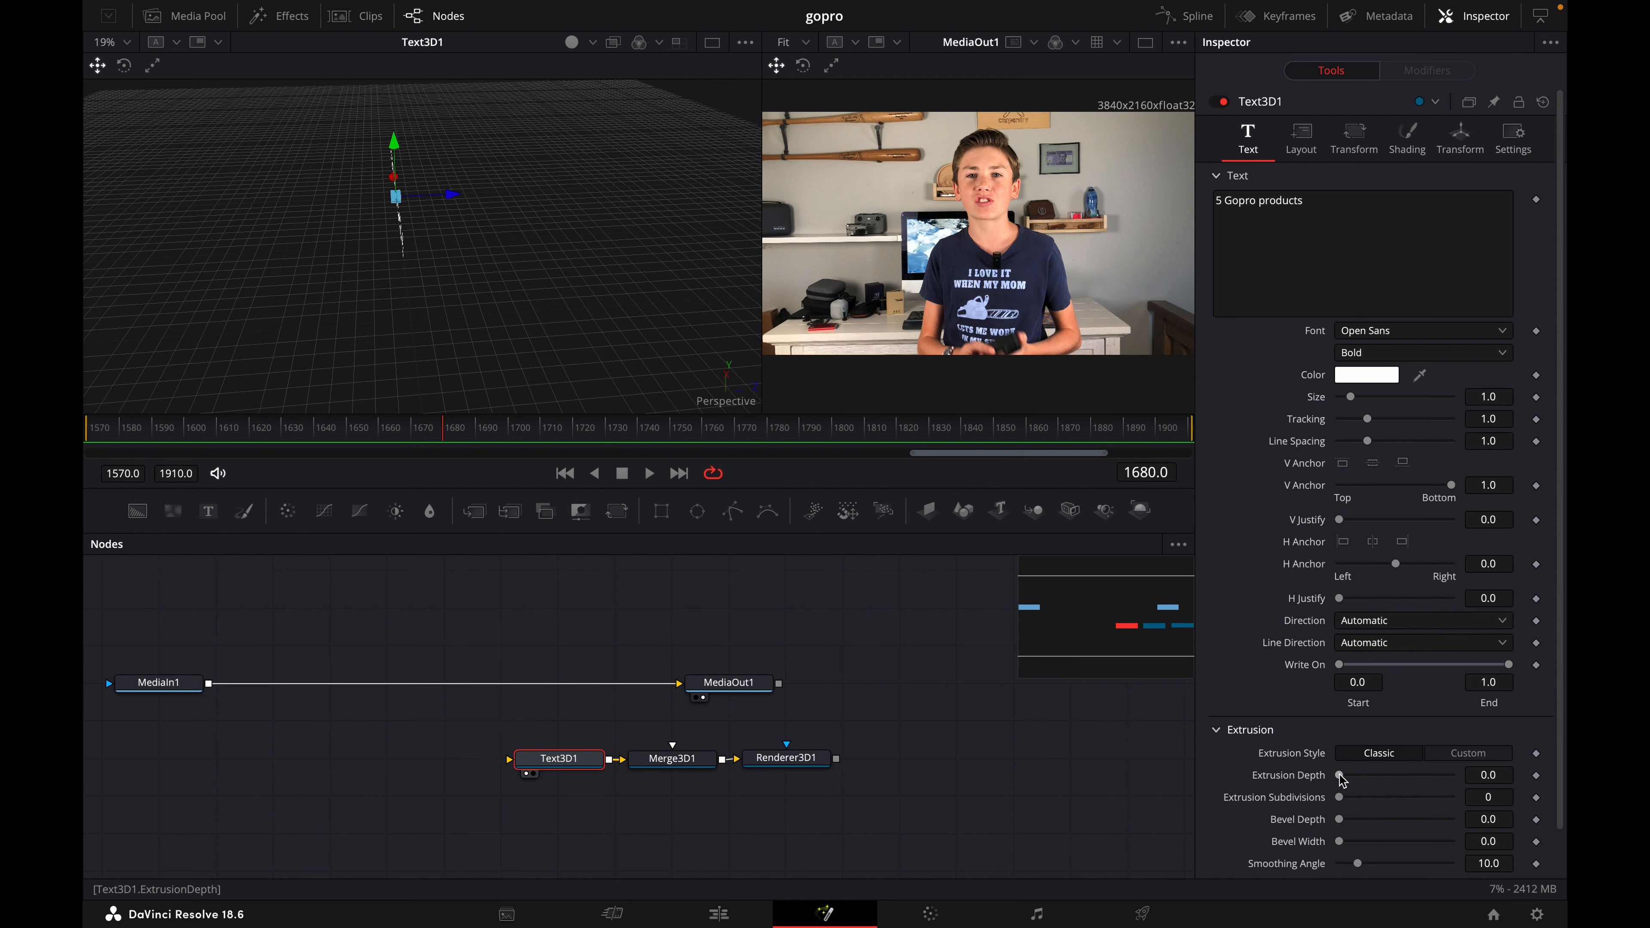
{"action": "left_click_drag", "start_coordinate": [1341, 779], "coordinate": [1394, 791]}
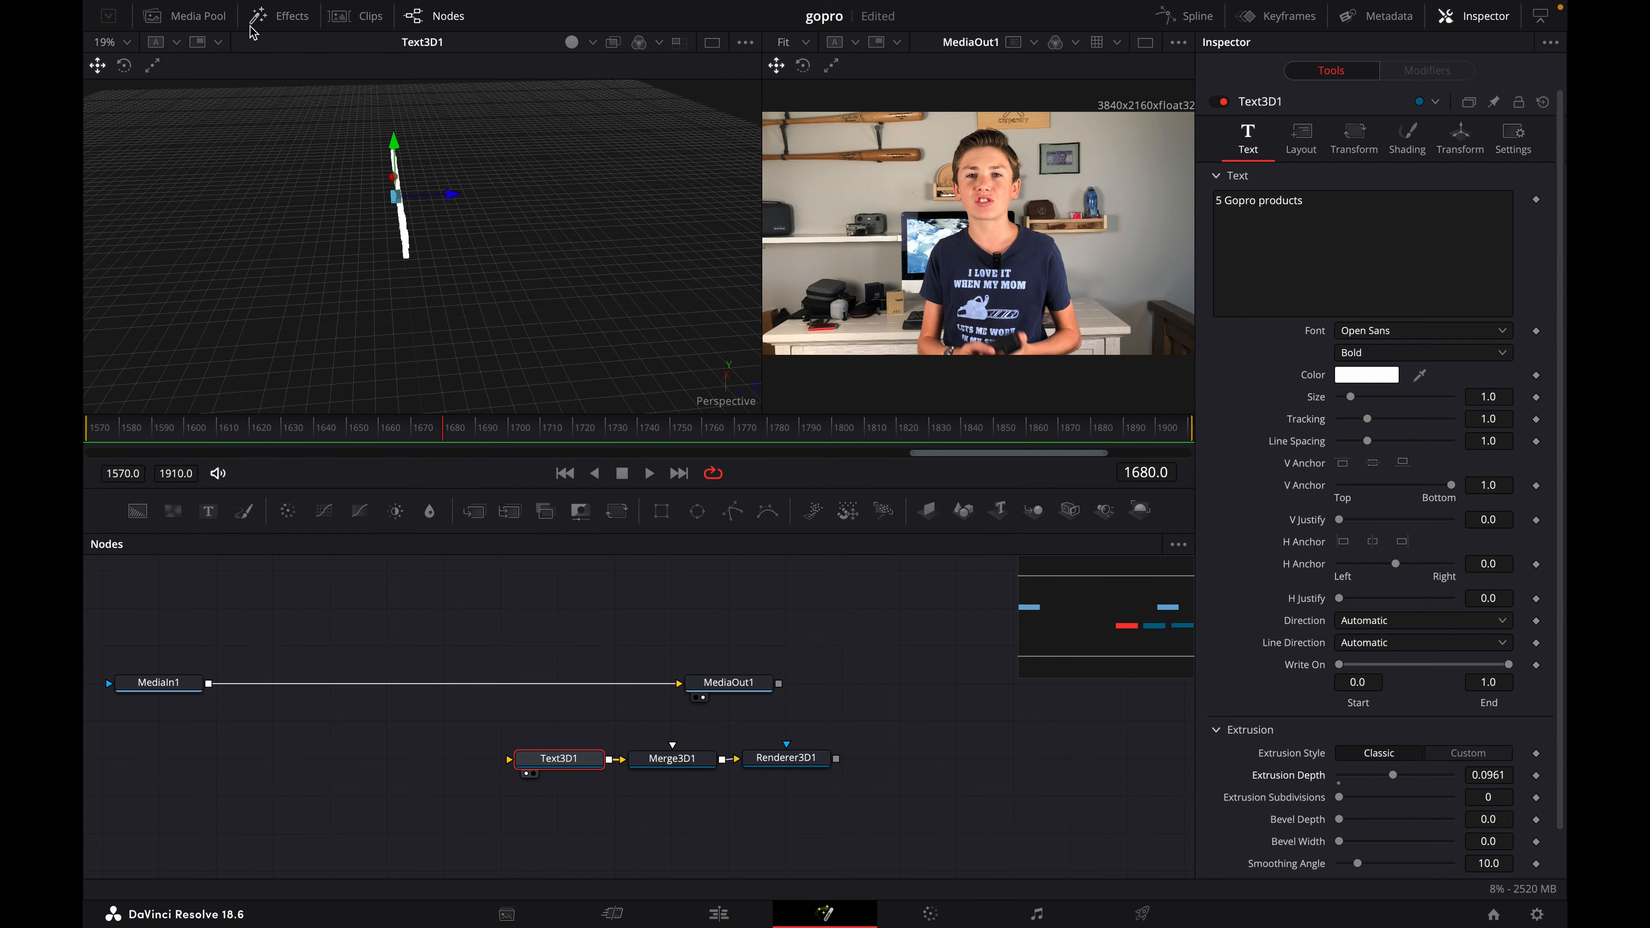
{"action": "scroll", "coordinate": [357, 146], "scroll_direction": "left", "scroll_amount": 10}
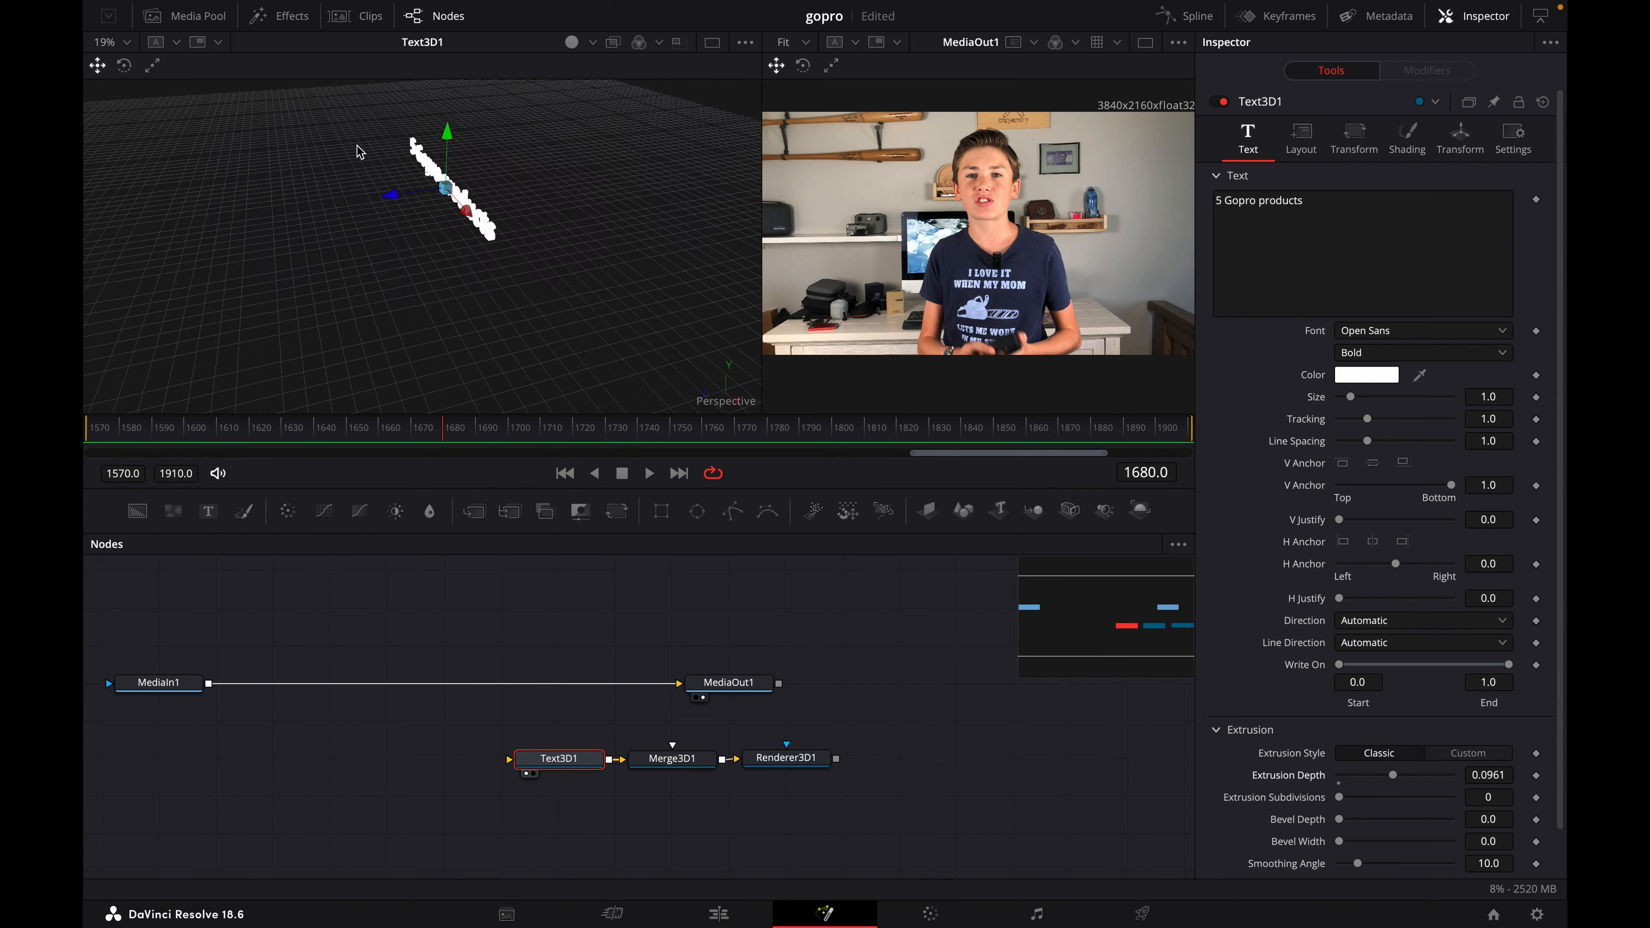
{"action": "scroll", "coordinate": [357, 145], "scroll_direction": "left", "scroll_amount": 5}
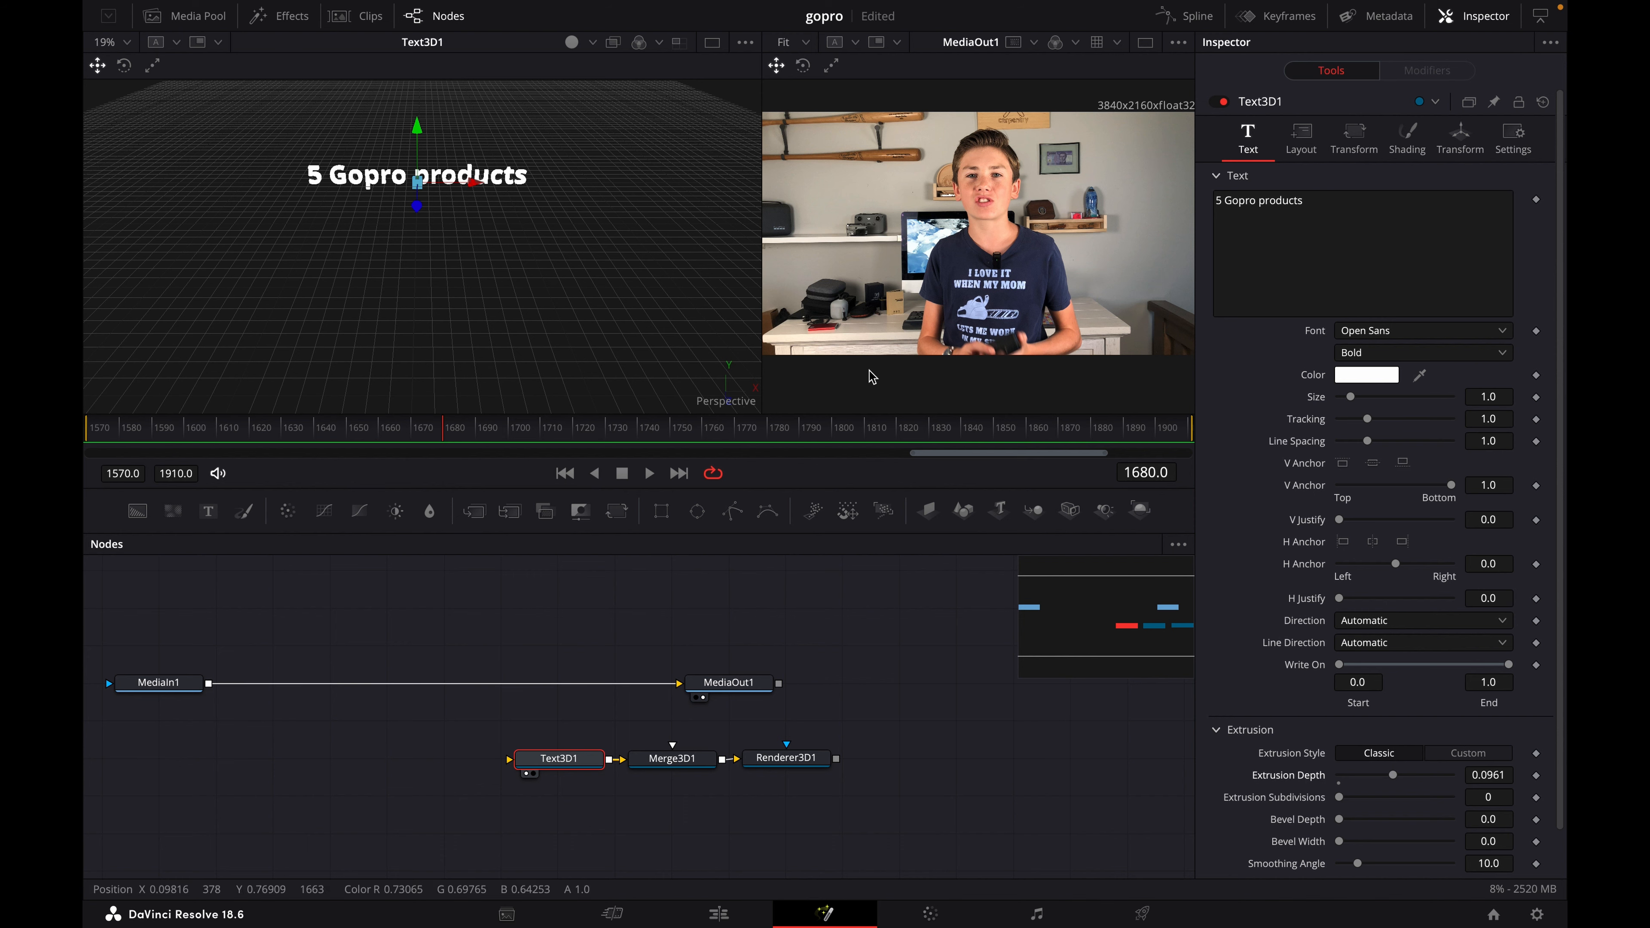
- Try an extrusion depth of 0.2 on the 3D text, then set it to 0.1
{"action": "scroll", "coordinate": [1096, 595], "scroll_direction": "up", "scroll_amount": 1}
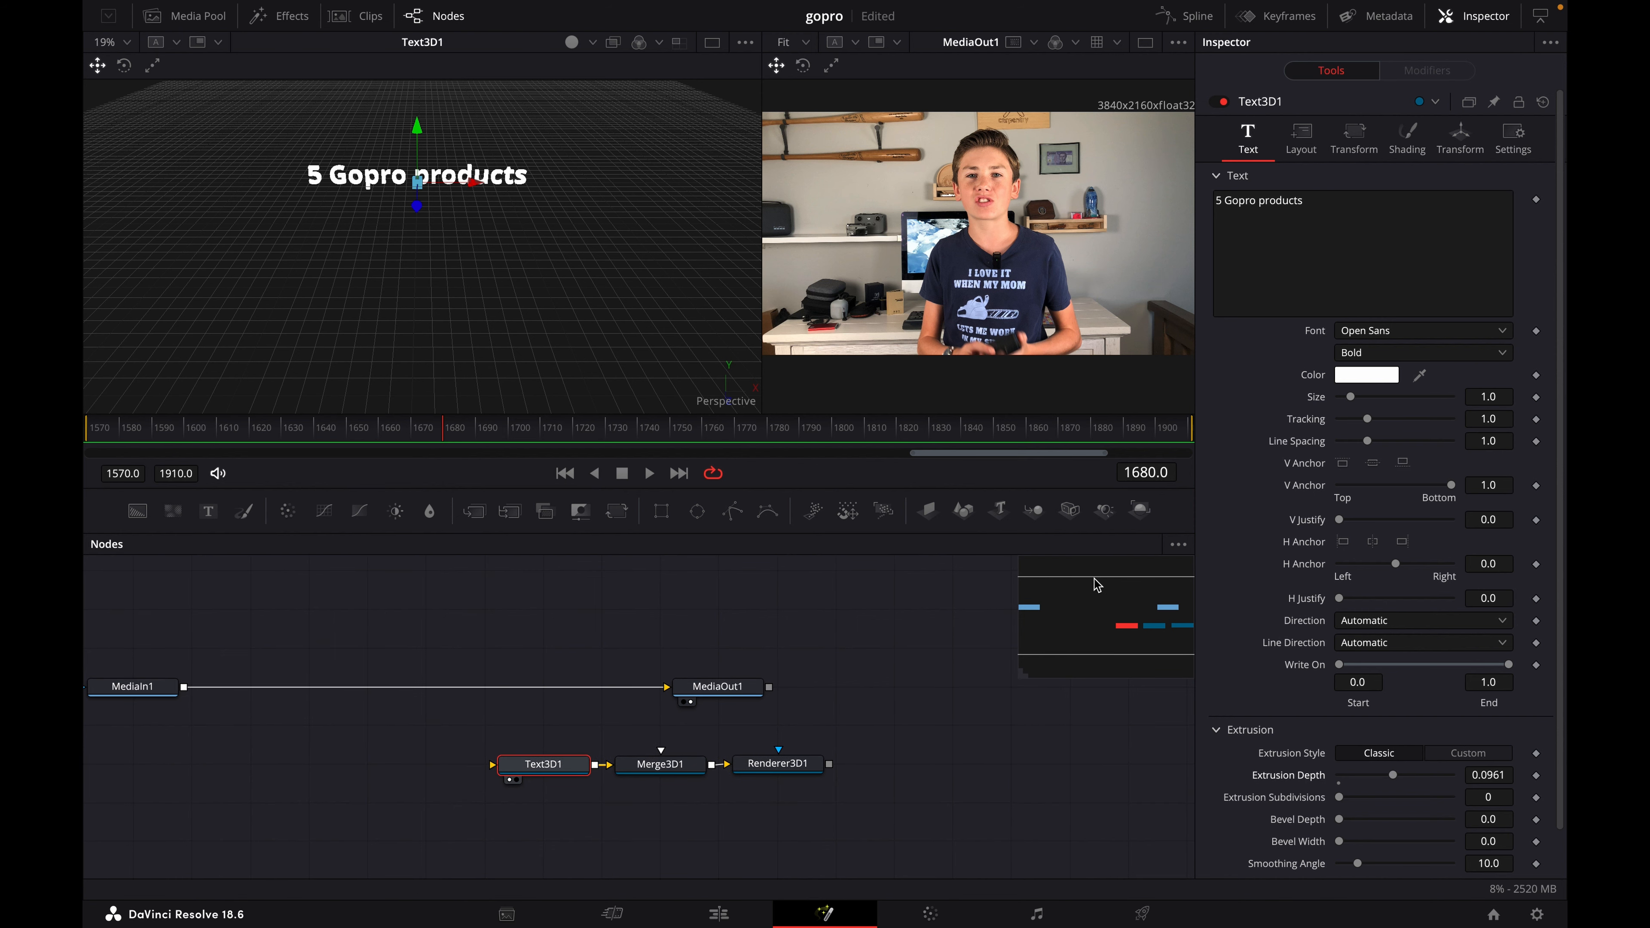
{"action": "scroll", "coordinate": [598, 194], "scroll_direction": "up", "scroll_amount": 4}
{"action": "scroll", "coordinate": [610, 187], "scroll_direction": "up", "scroll_amount": 3}
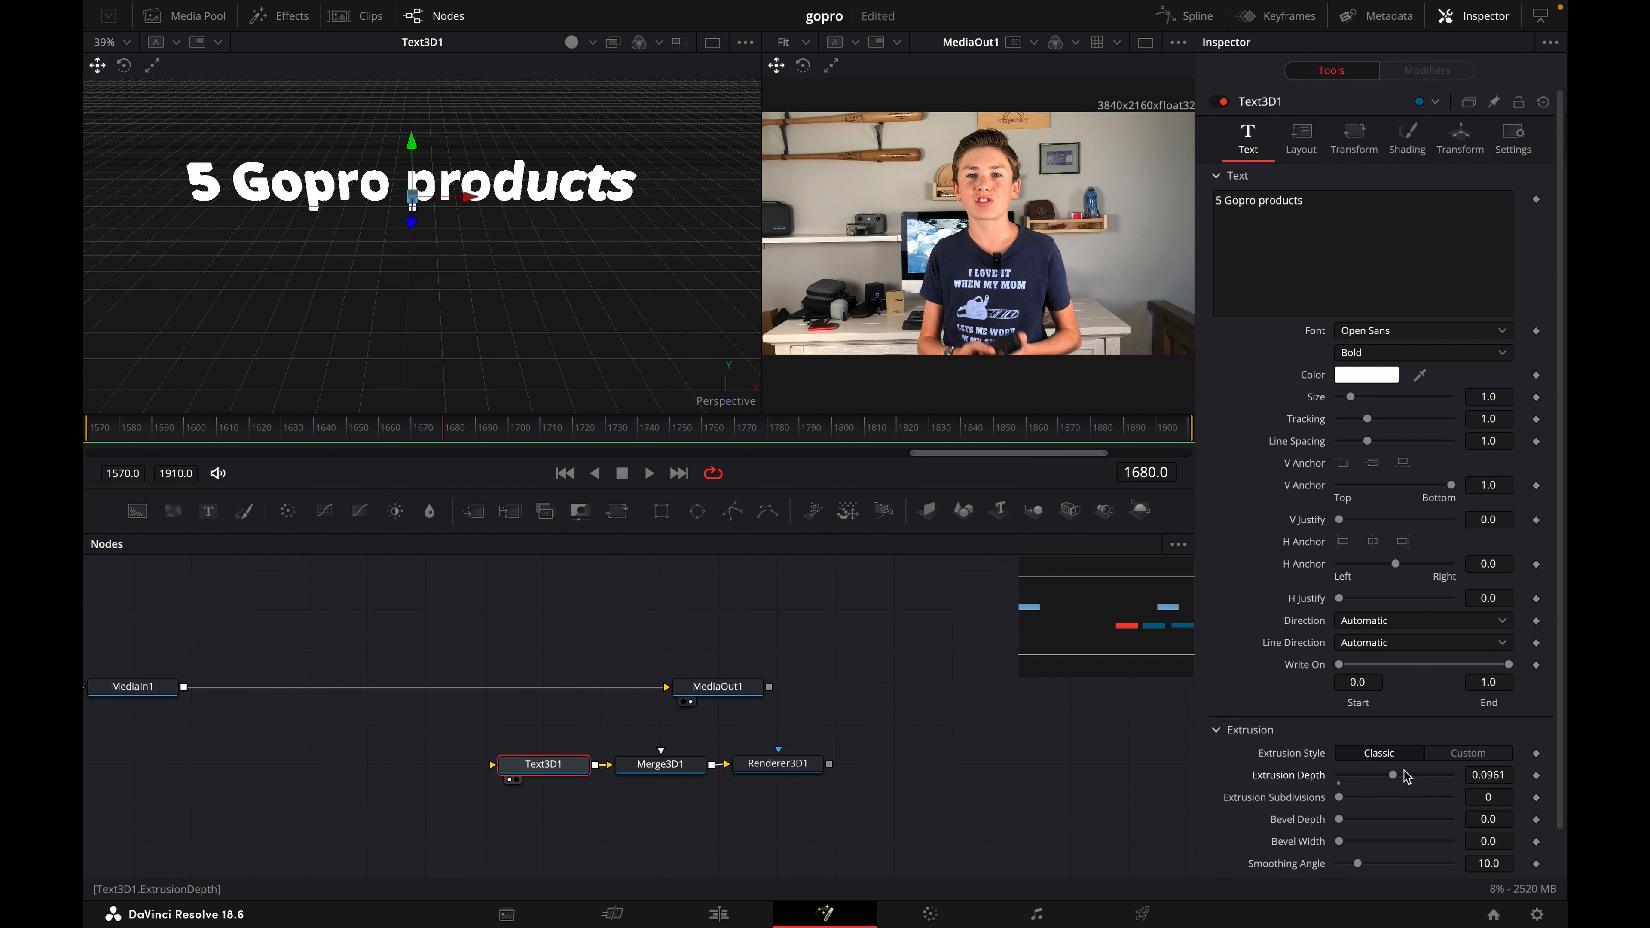
{"action": "left_click_drag", "start_coordinate": [1396, 780], "coordinate": [1469, 789]}
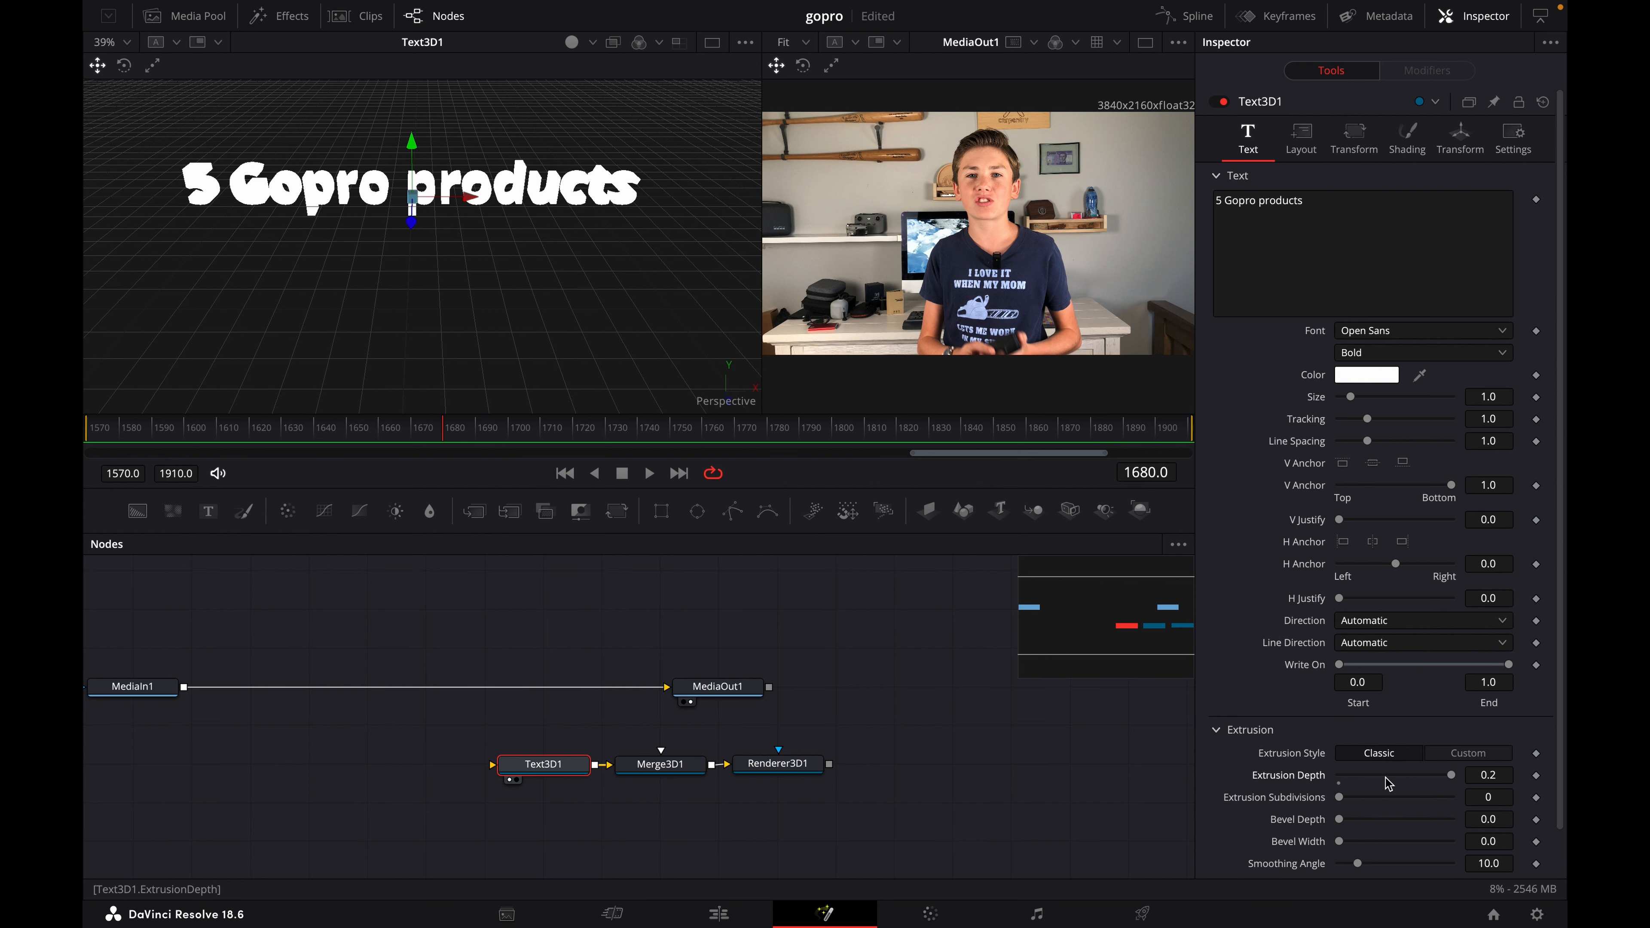
{"action": "mouse_move", "coordinate": [1387, 783]}
{"action": "left_mouse_down"}
{"action": "mouse_move", "coordinate": [1370, 780]}
{"action": "mouse_move", "coordinate": [1390, 781]}
{"action": "left_mouse_up"}
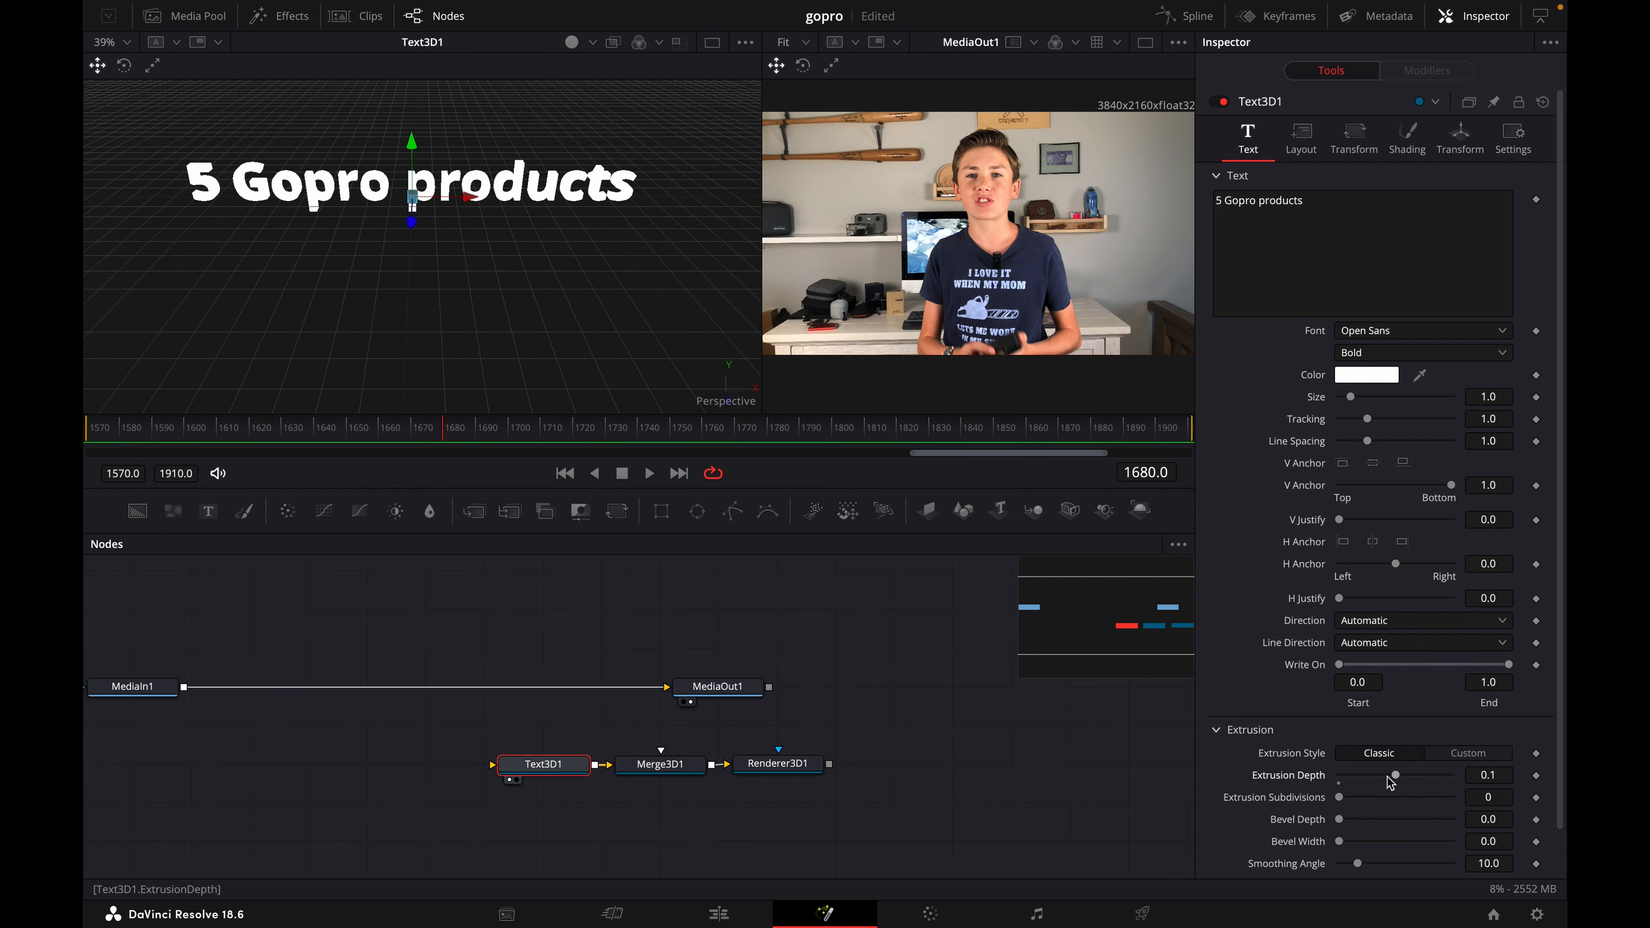
- Move the Text3D1, Merge3D1 and Renderer3D1 nodes closer beneath MediaIn1 and enlarge the MediaOut1 viewer
{"action": "scroll", "coordinate": [360, 365], "scroll_direction": "up", "scroll_amount": 2}
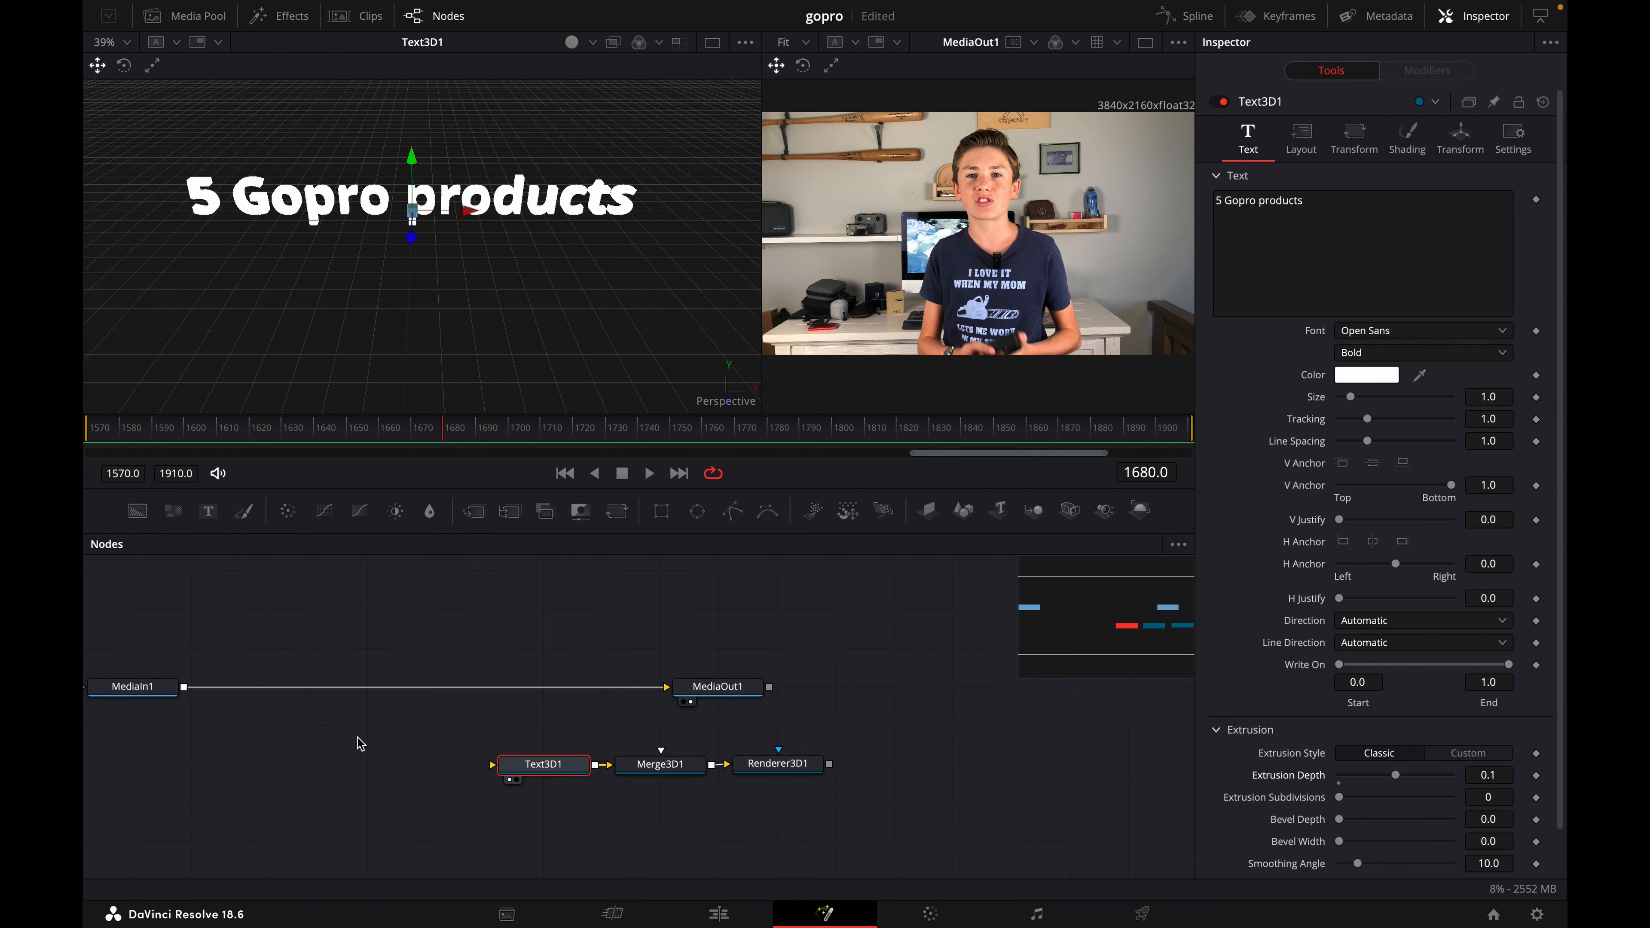
{"action": "scroll", "coordinate": [360, 737], "scroll_direction": "up", "scroll_amount": 1}
{"action": "left_click", "coordinate": [395, 735]}
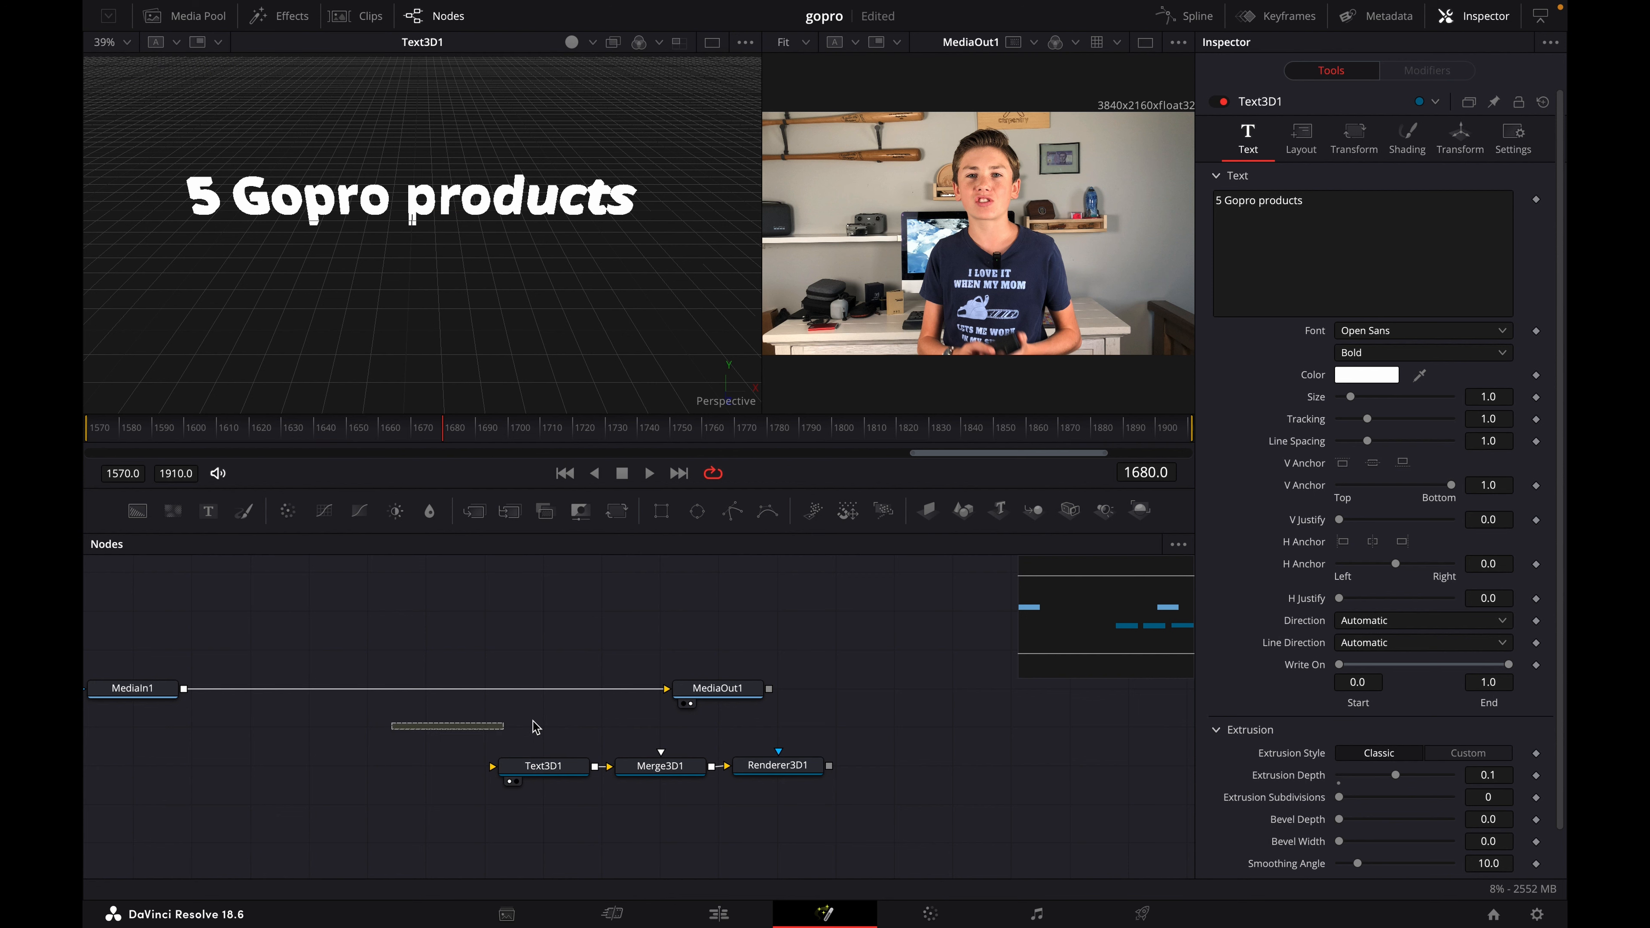
{"action": "scroll", "coordinate": [468, 704], "scroll_direction": "left", "scroll_amount": 5}
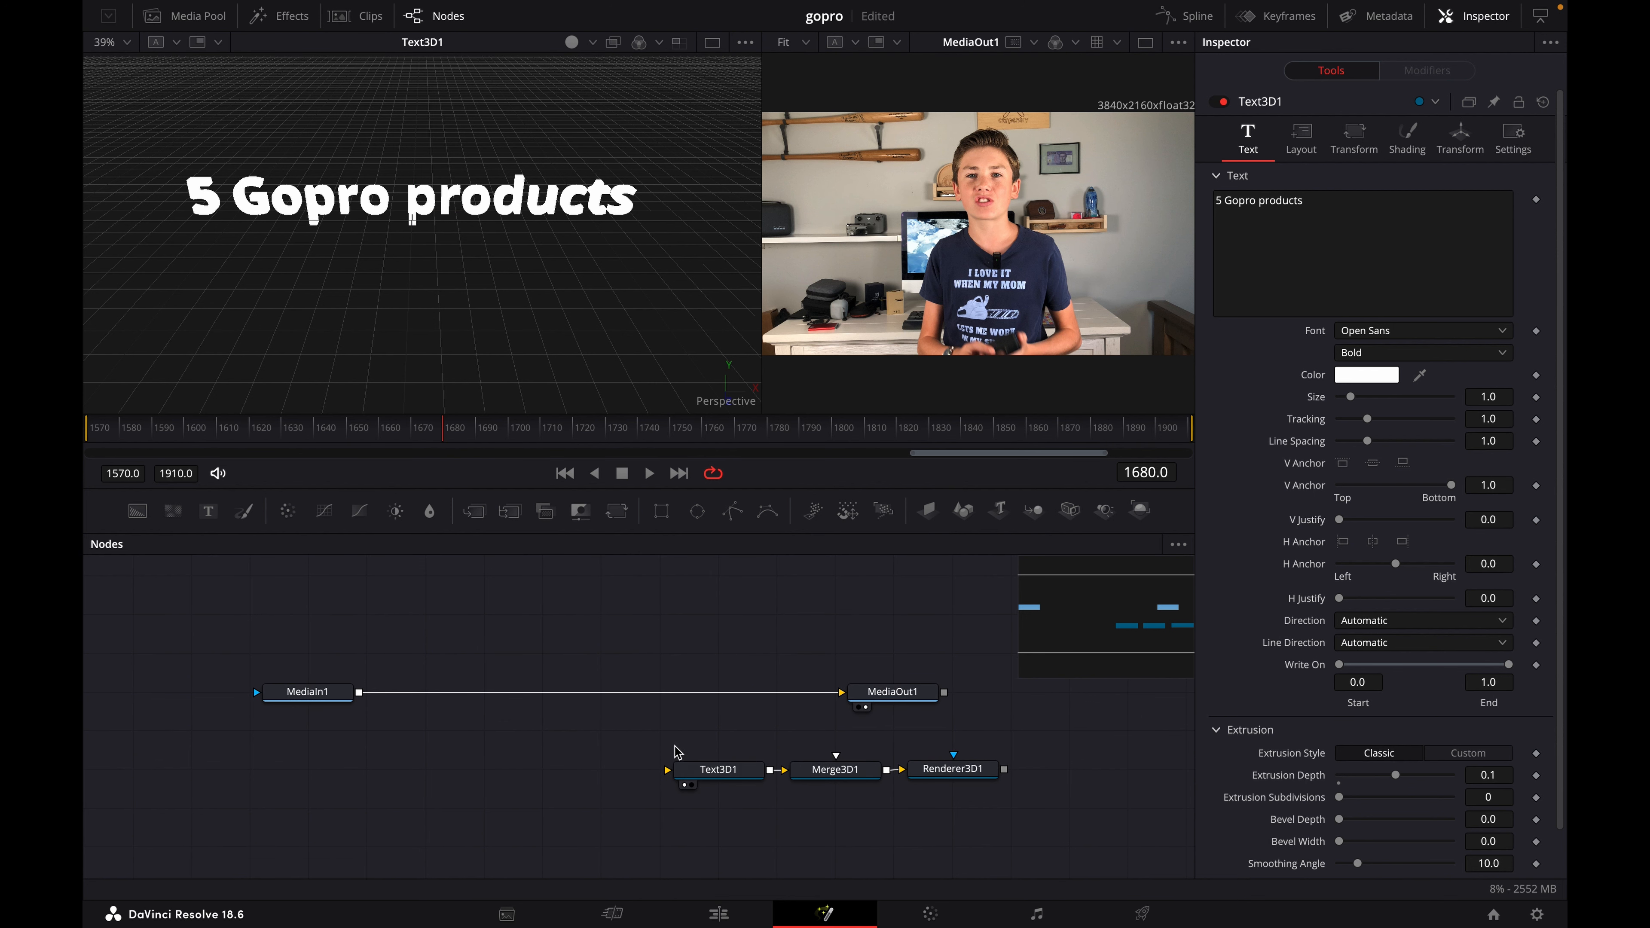
{"action": "left_click_drag", "start_coordinate": [673, 747], "coordinate": [577, 778]}
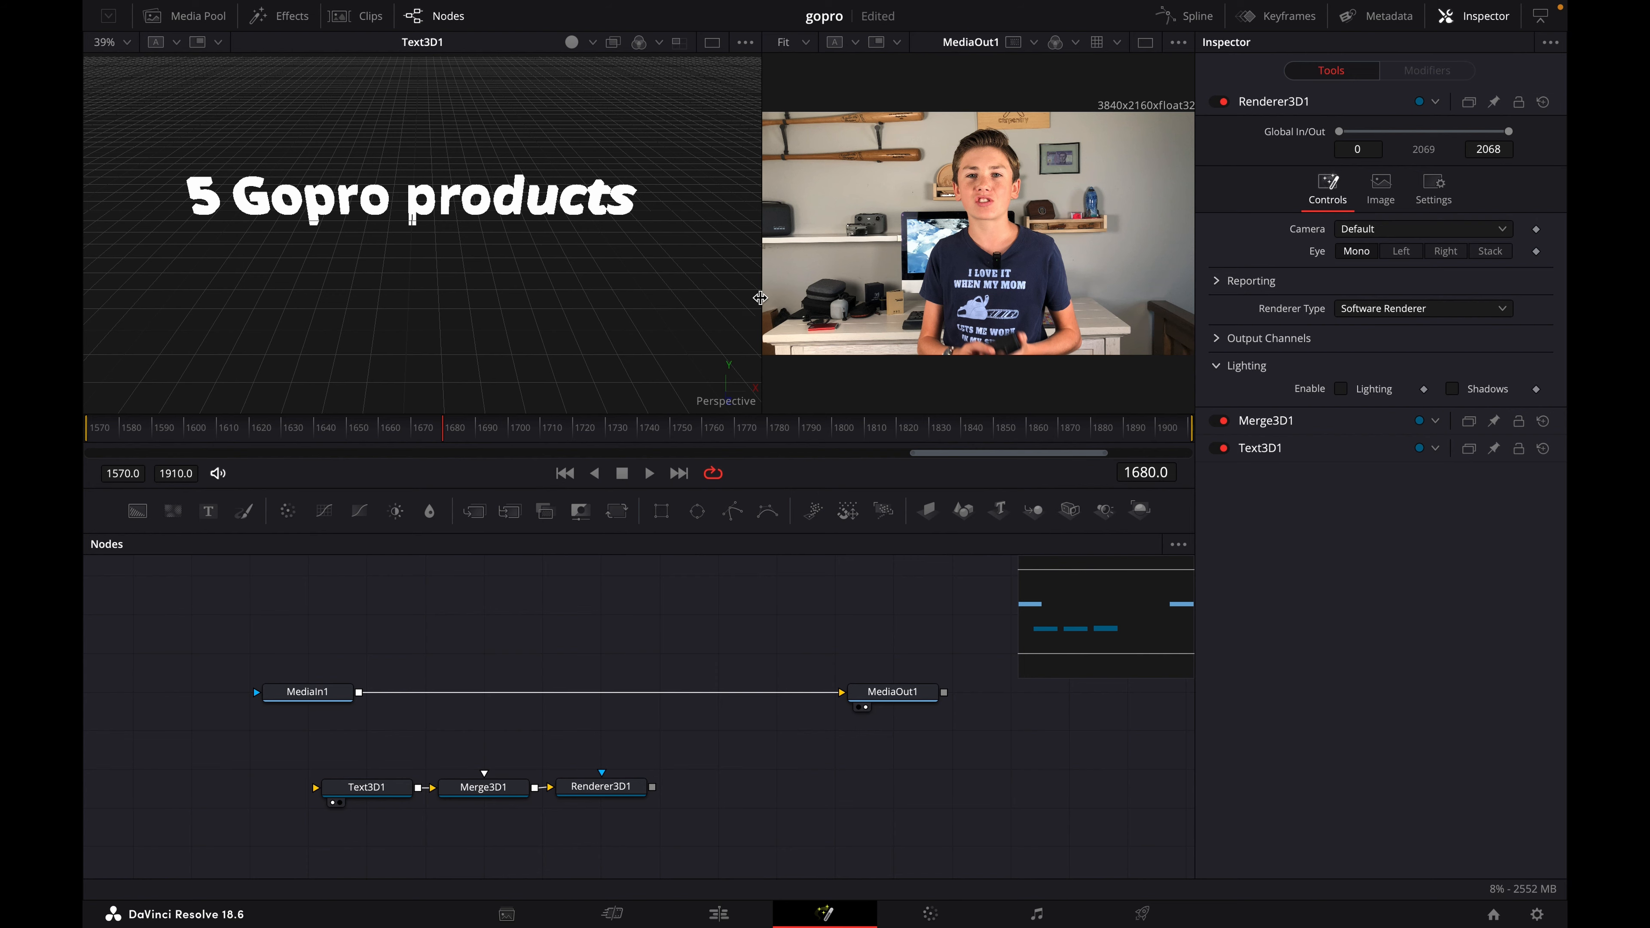
{"action": "left_click_drag", "start_coordinate": [760, 297], "coordinate": [686, 289]}
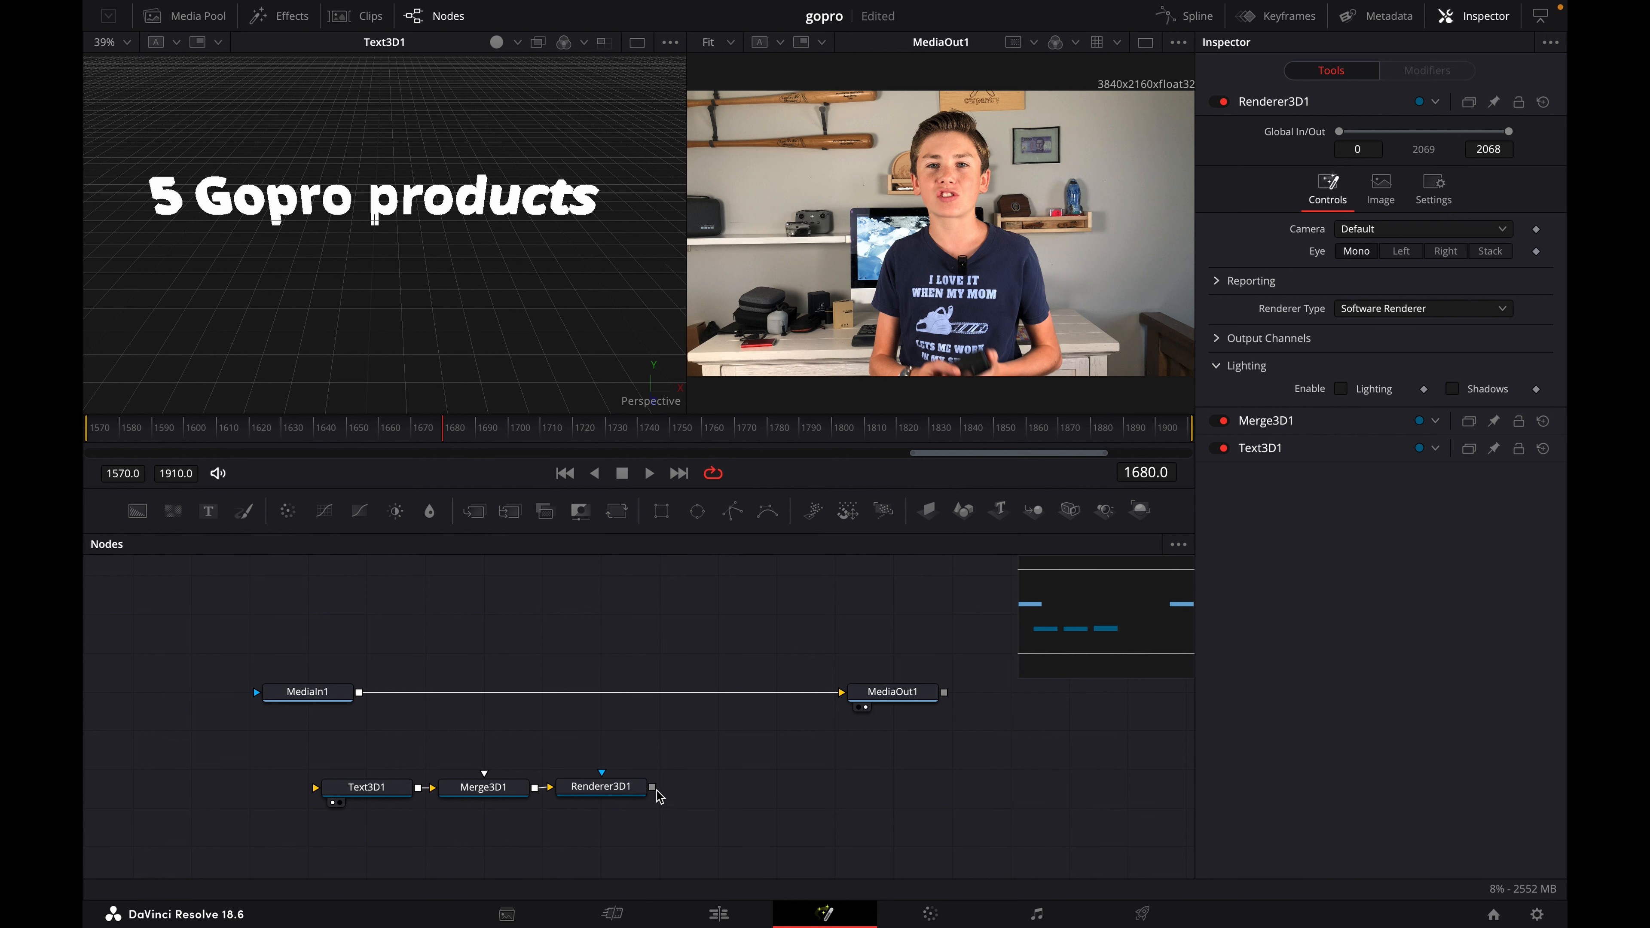
- Composite the Renderer3D1 output over MediaIn1 through a Merge node that feeds MediaOut1
{"action": "left_click_drag", "start_coordinate": [652, 787], "coordinate": [788, 780]}
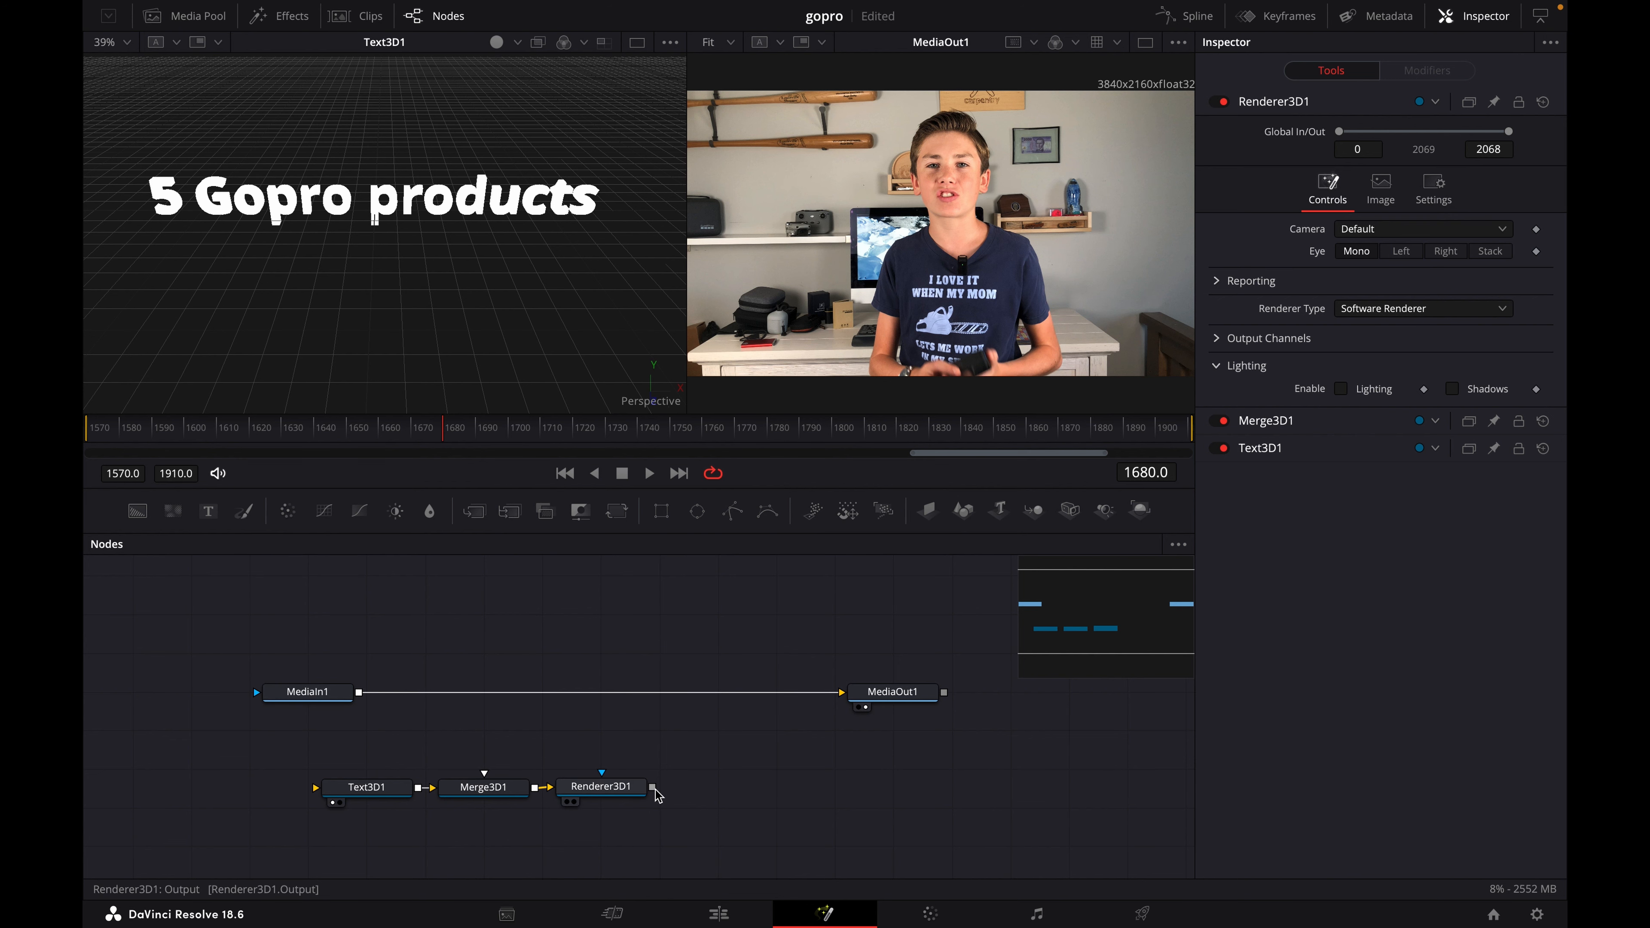
{"action": "left_click_drag", "start_coordinate": [652, 786], "coordinate": [307, 704]}
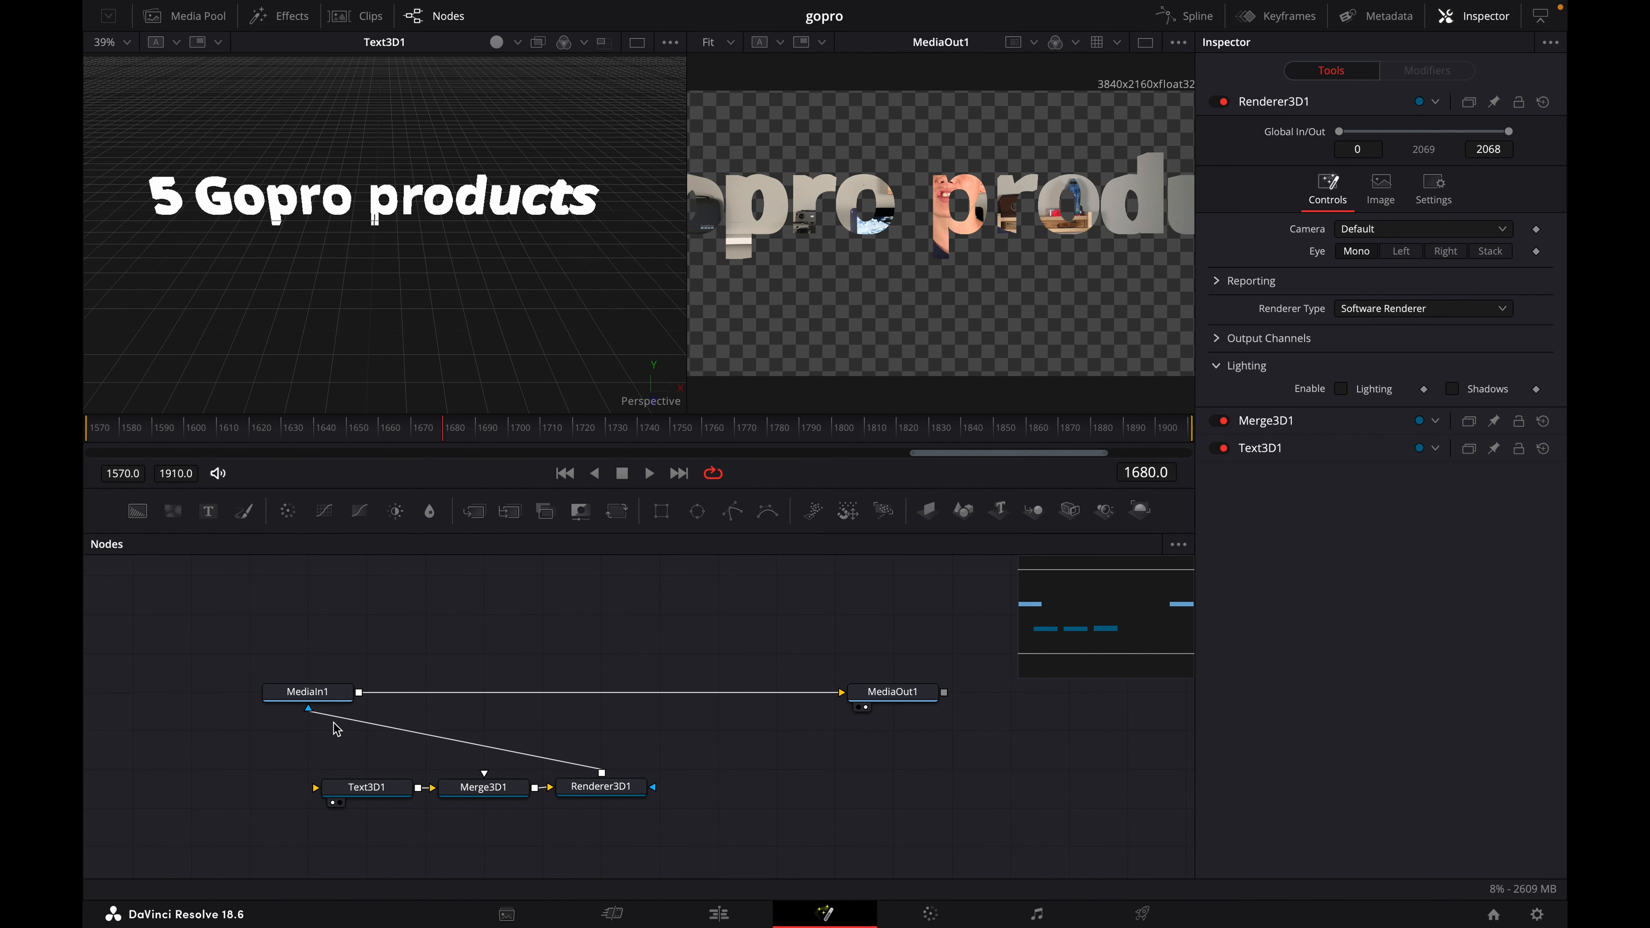
{"action": "left_click_drag", "start_coordinate": [312, 717], "coordinate": [360, 692]}
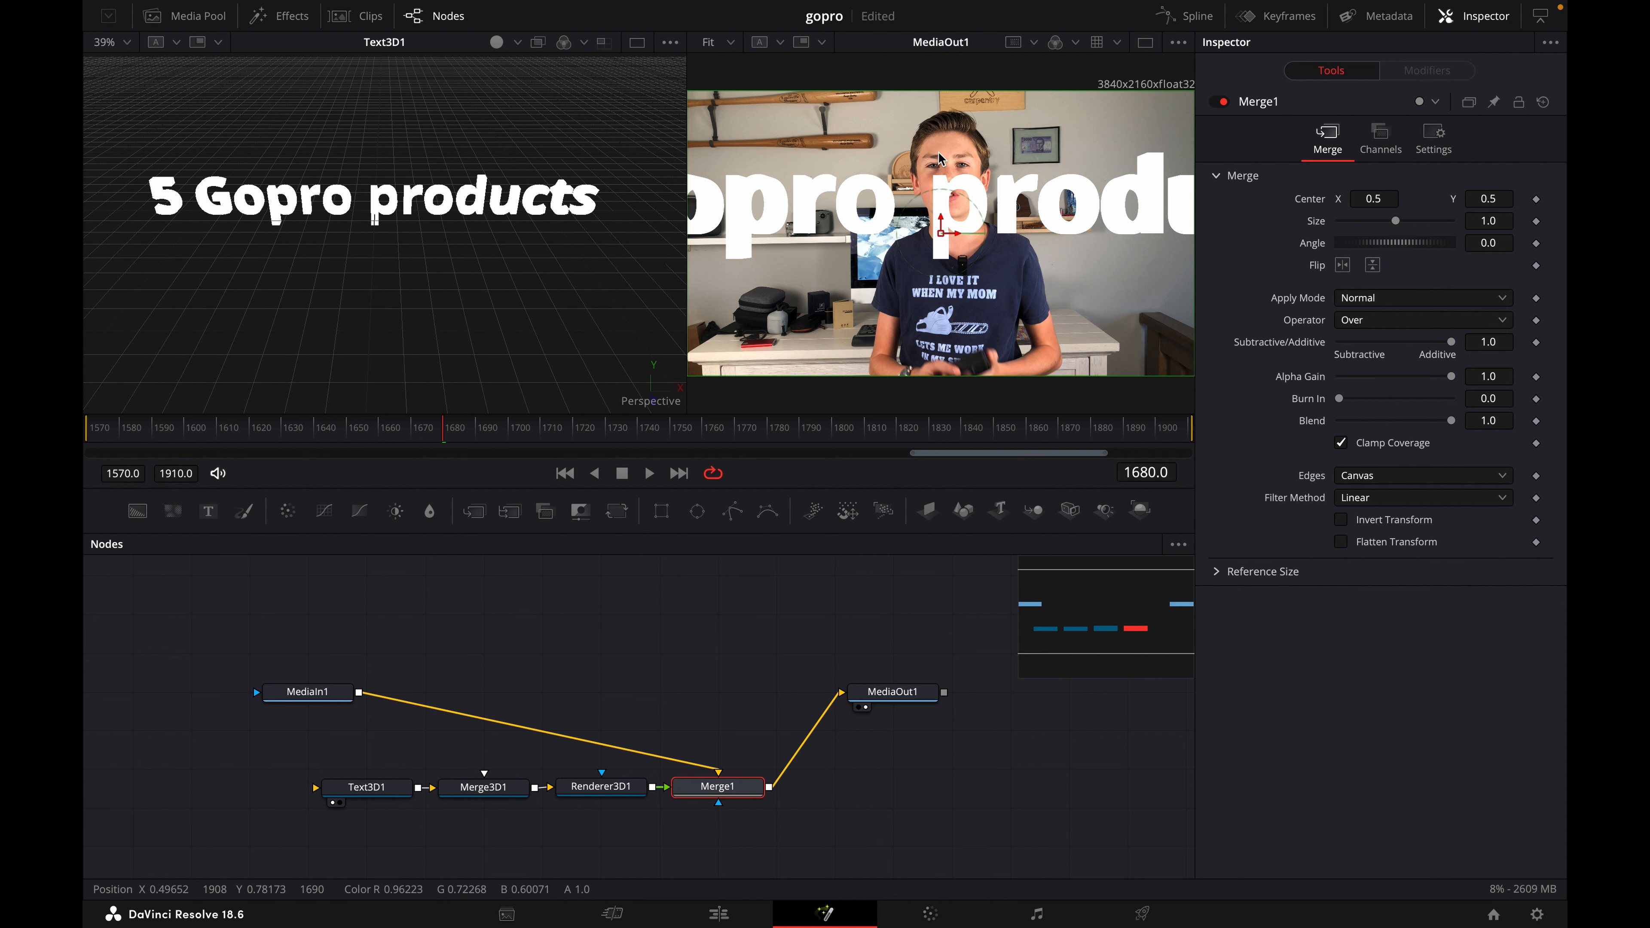
- Move the 3D text back until the whole title fits the frame, at about Y -0.10 and Z -1.78
{"action": "left_click", "coordinate": [390, 787]}
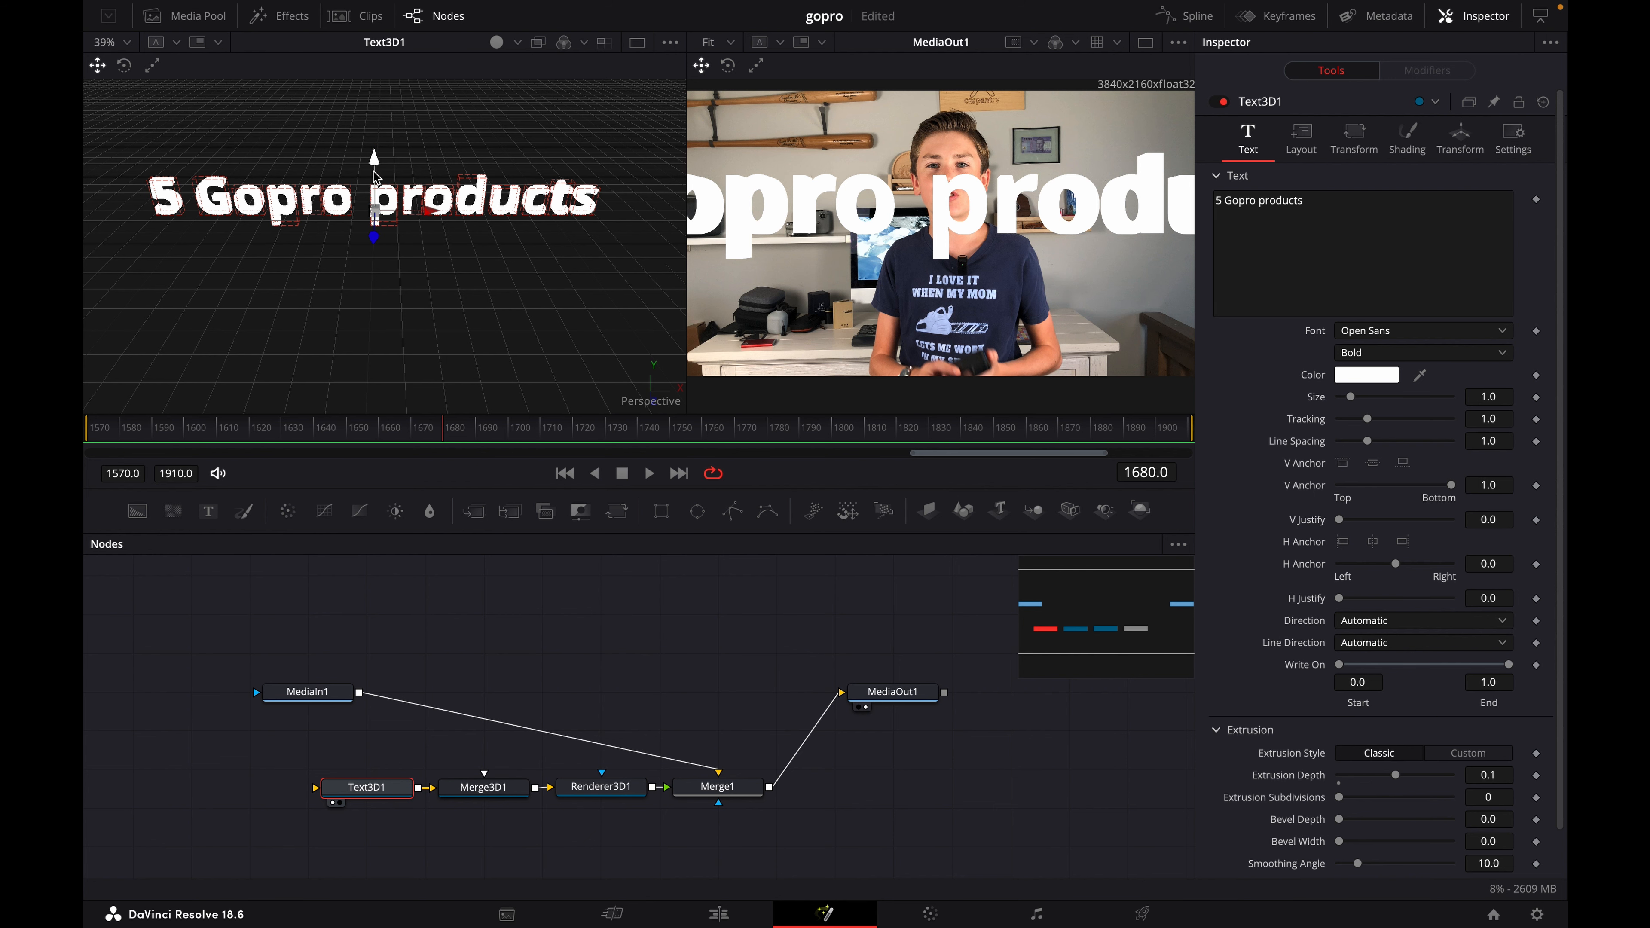
{"action": "mouse_move", "coordinate": [377, 240]}
{"action": "left_mouse_down"}
{"action": "mouse_move", "coordinate": [390, 159]}
{"action": "mouse_move", "coordinate": [431, 133]}
{"action": "mouse_move", "coordinate": [438, 232]}
{"action": "mouse_move", "coordinate": [442, 179]}
{"action": "mouse_move", "coordinate": [375, 165]}
{"action": "mouse_move", "coordinate": [372, 229]}
{"action": "mouse_move", "coordinate": [388, 238]}
{"action": "left_mouse_up"}
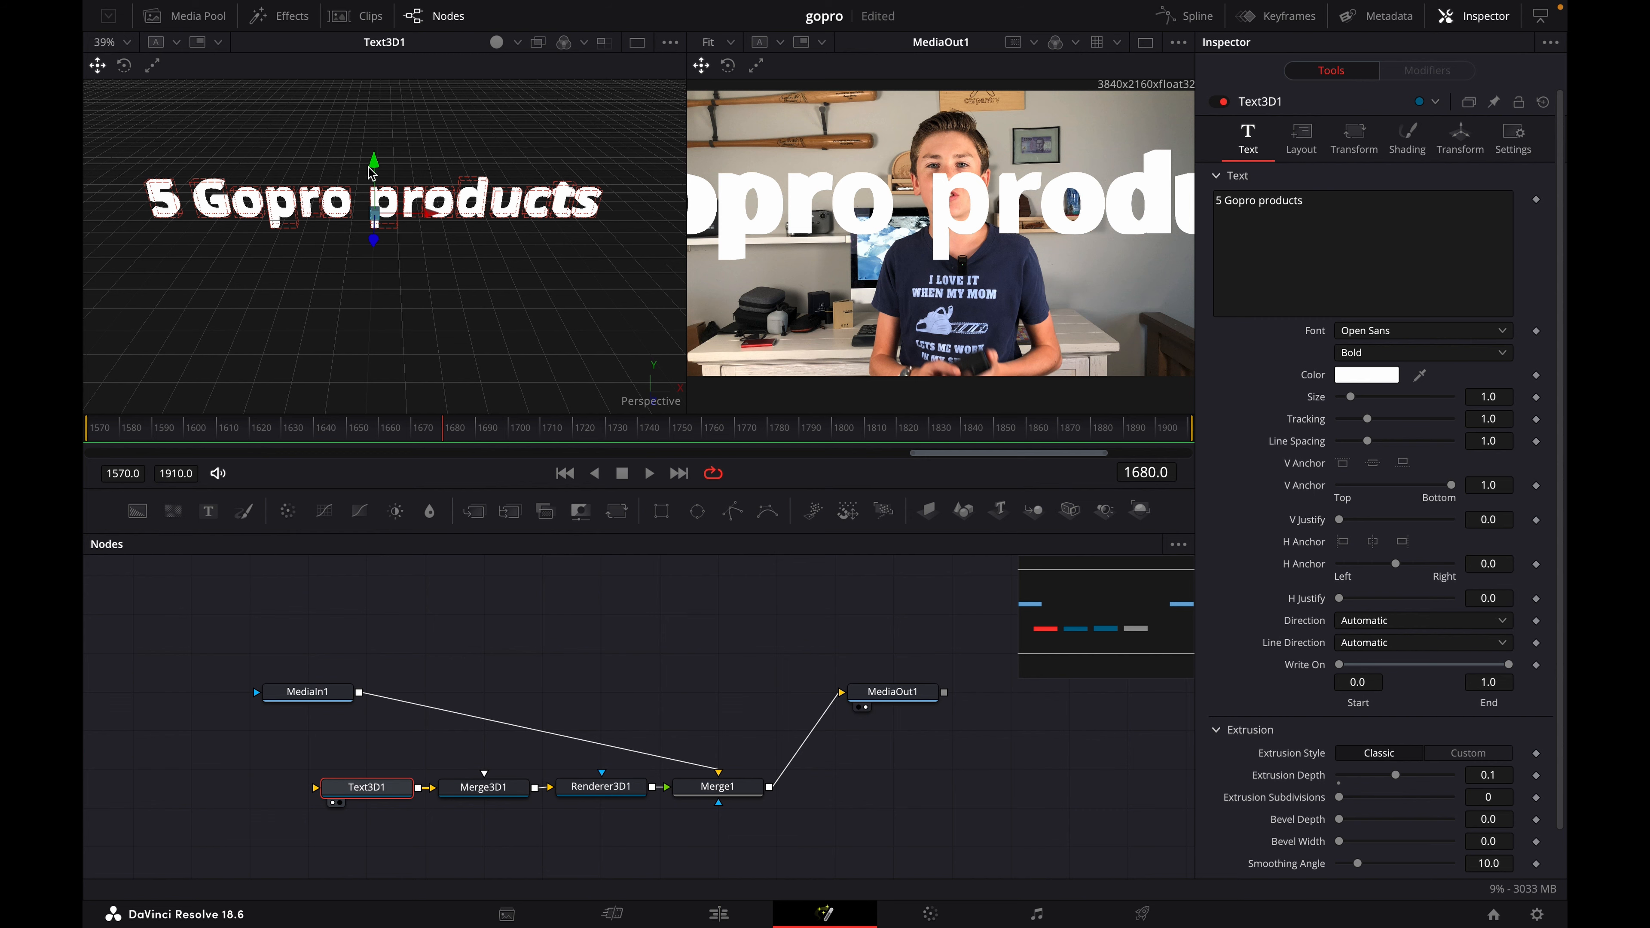
{"action": "left_click_drag", "start_coordinate": [372, 159], "coordinate": [372, 178]}
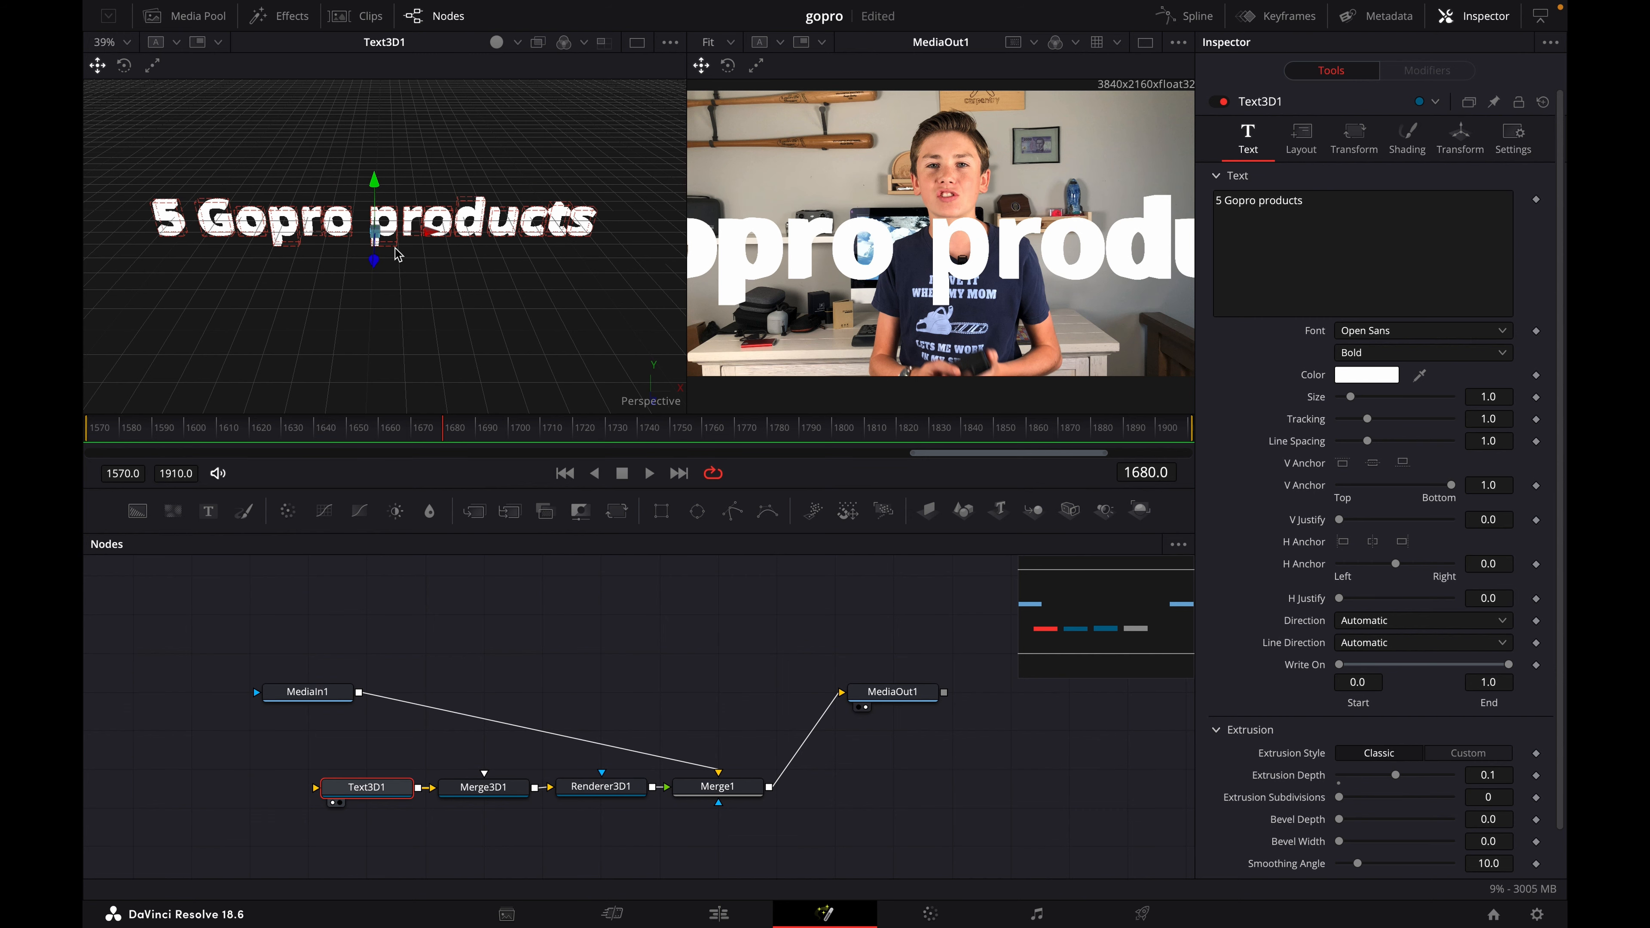
{"action": "left_click_drag", "start_coordinate": [373, 261], "coordinate": [427, 188]}
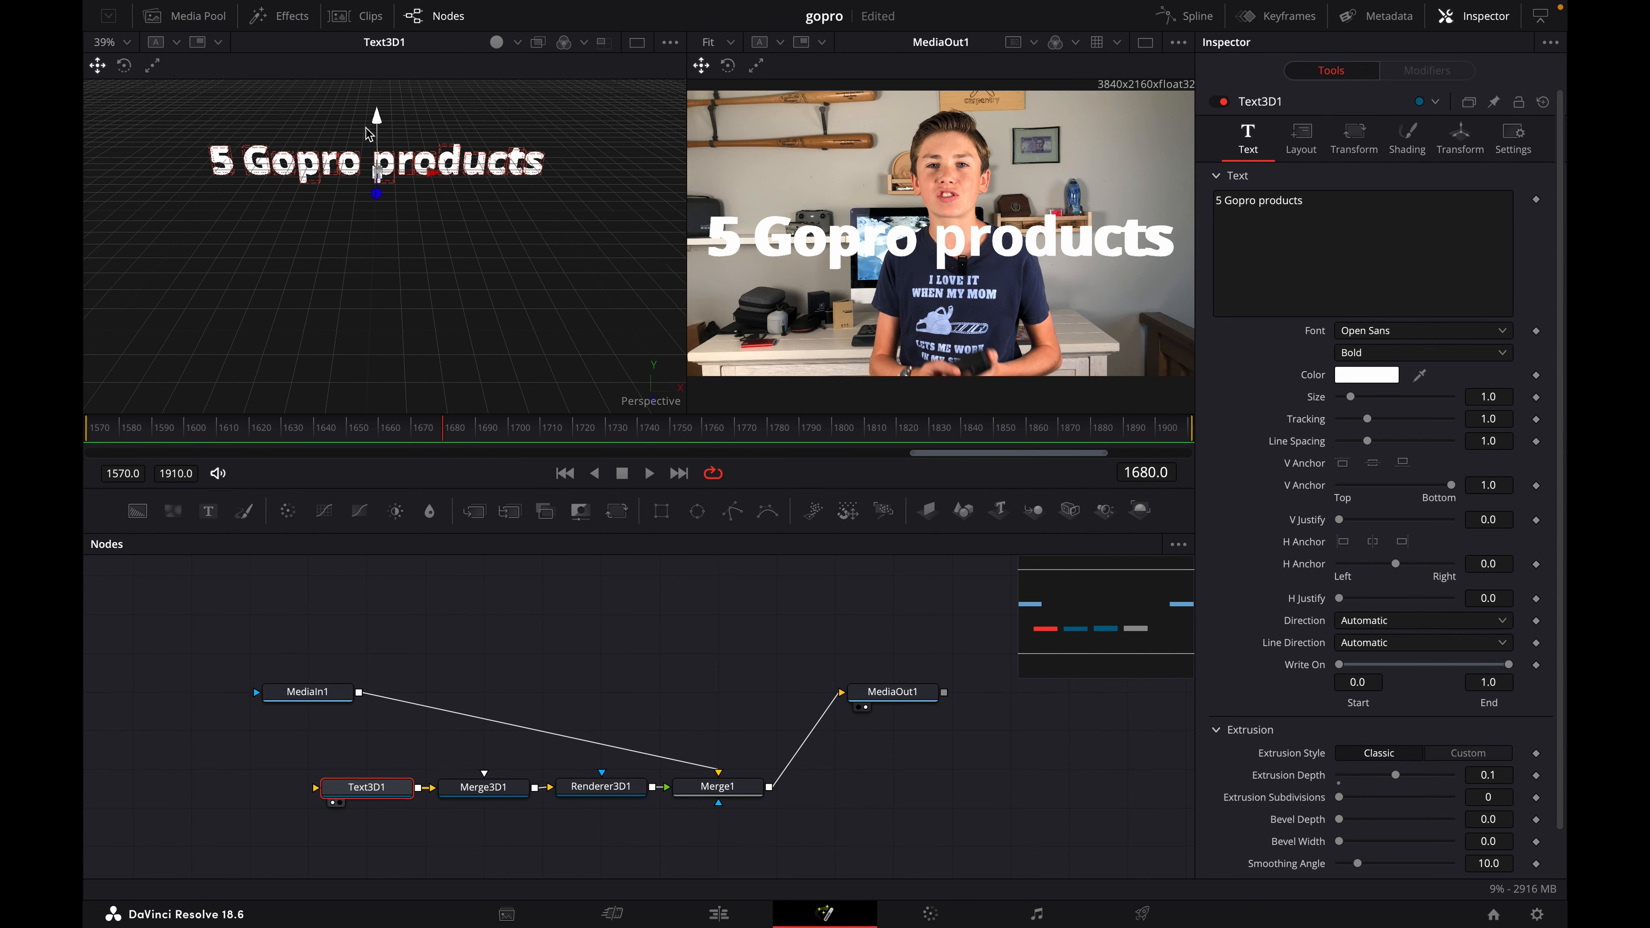
{"action": "left_click_drag", "start_coordinate": [373, 117], "coordinate": [375, 111]}
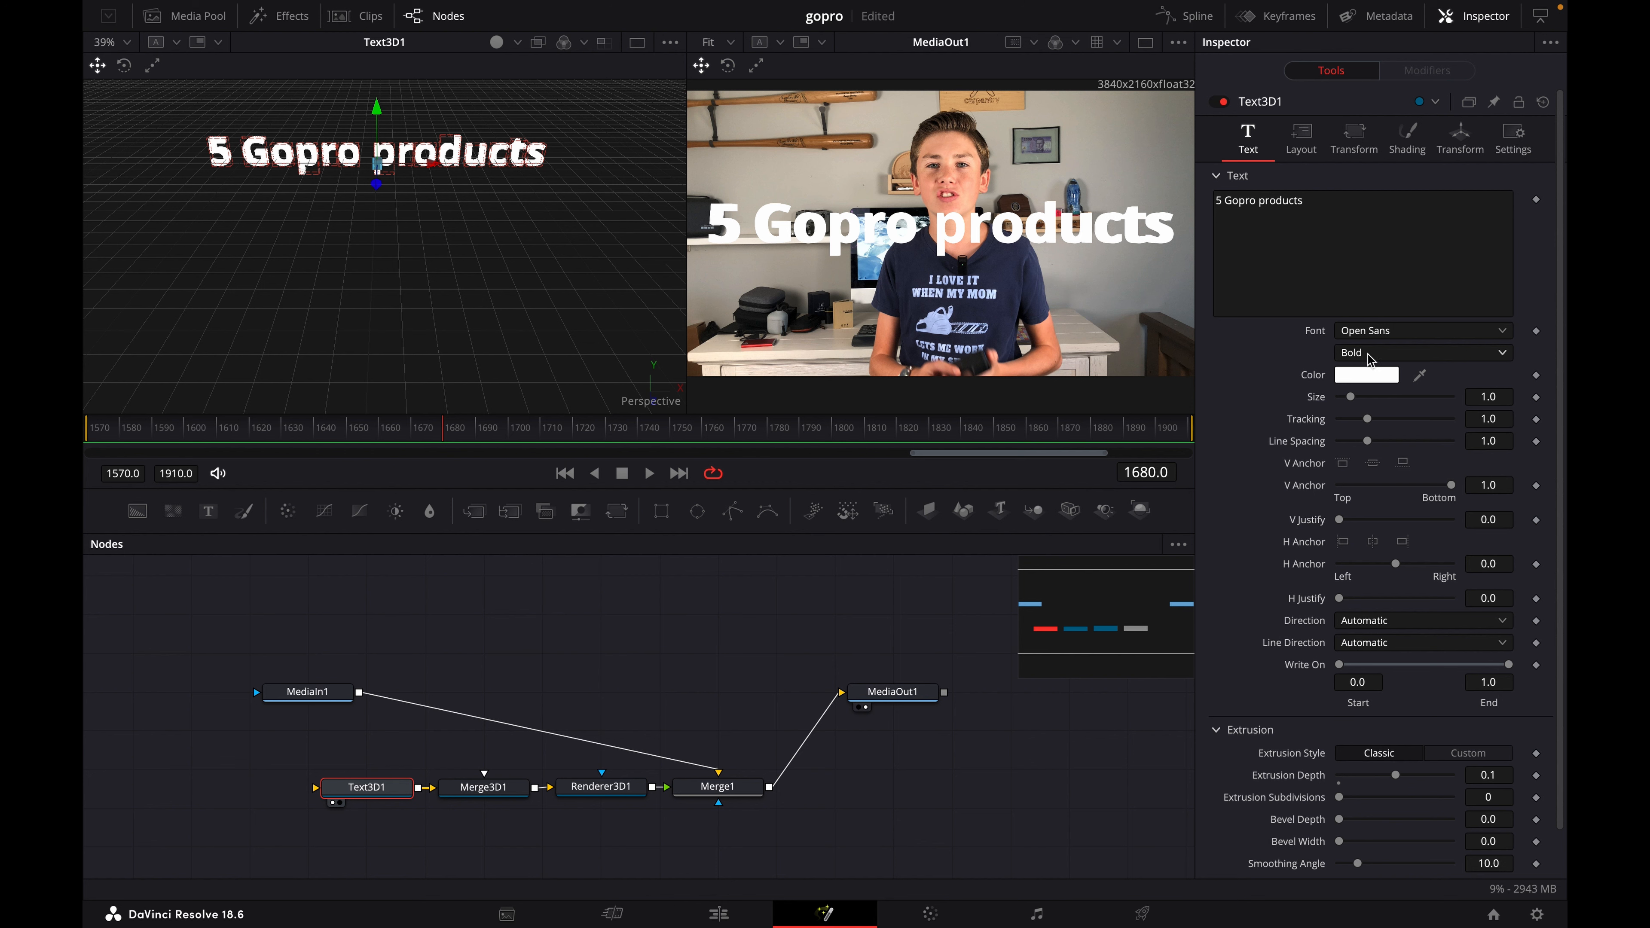
- Change the 3D text's color to a saturated blue
{"action": "left_click", "coordinate": [1378, 376]}
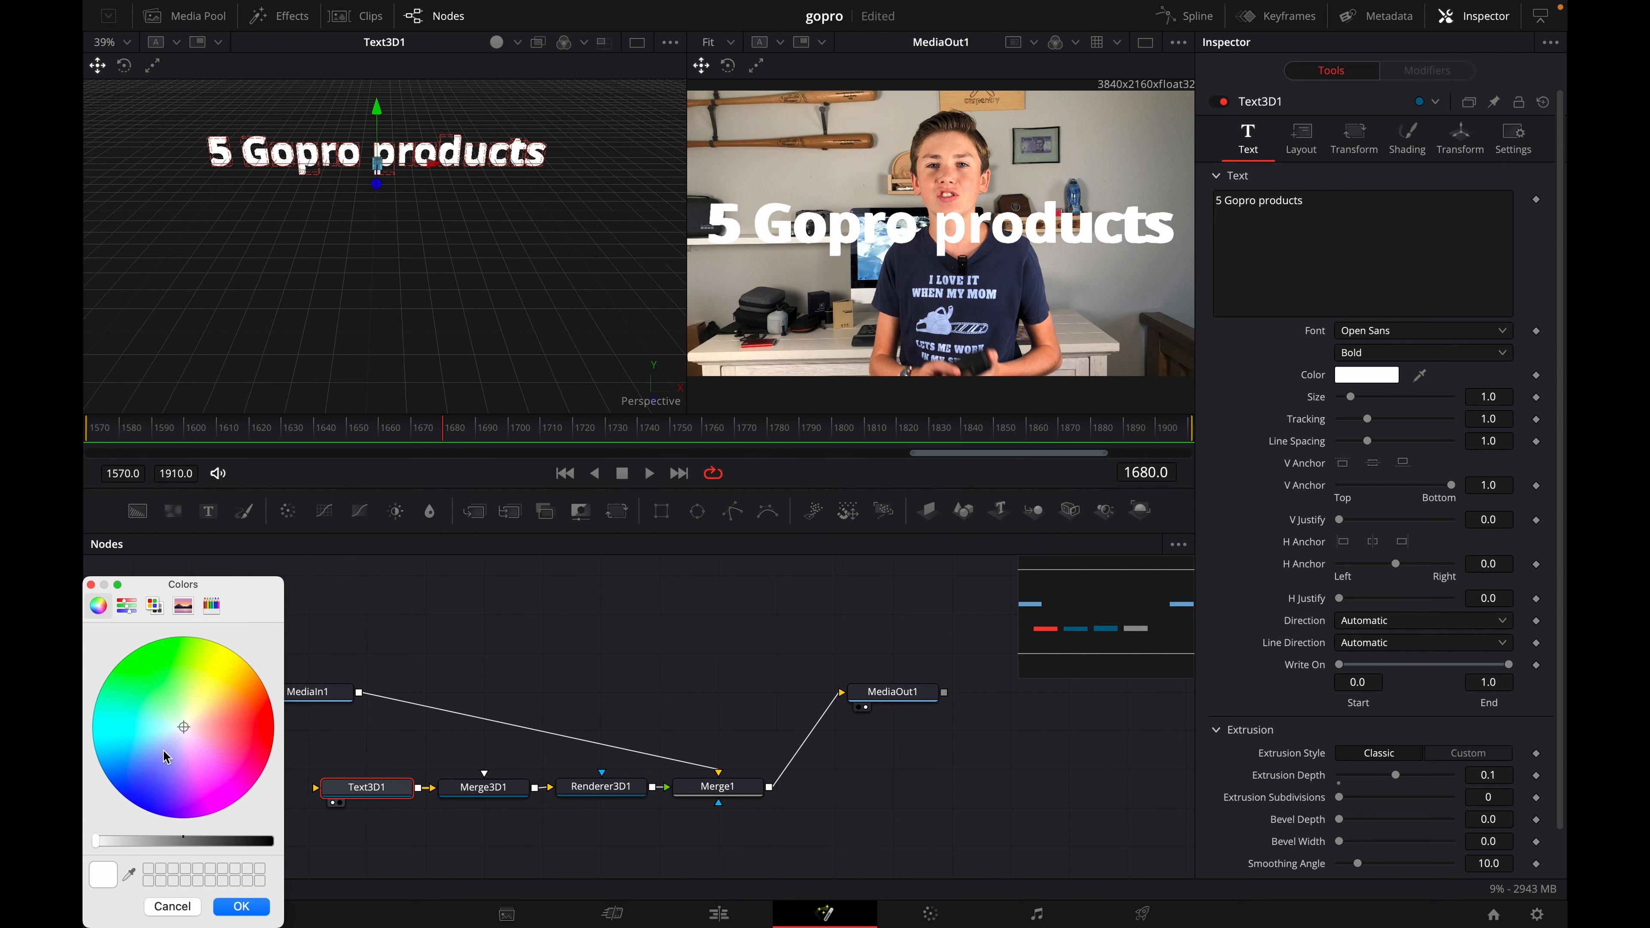
{"action": "left_click_drag", "start_coordinate": [180, 734], "coordinate": [137, 800]}
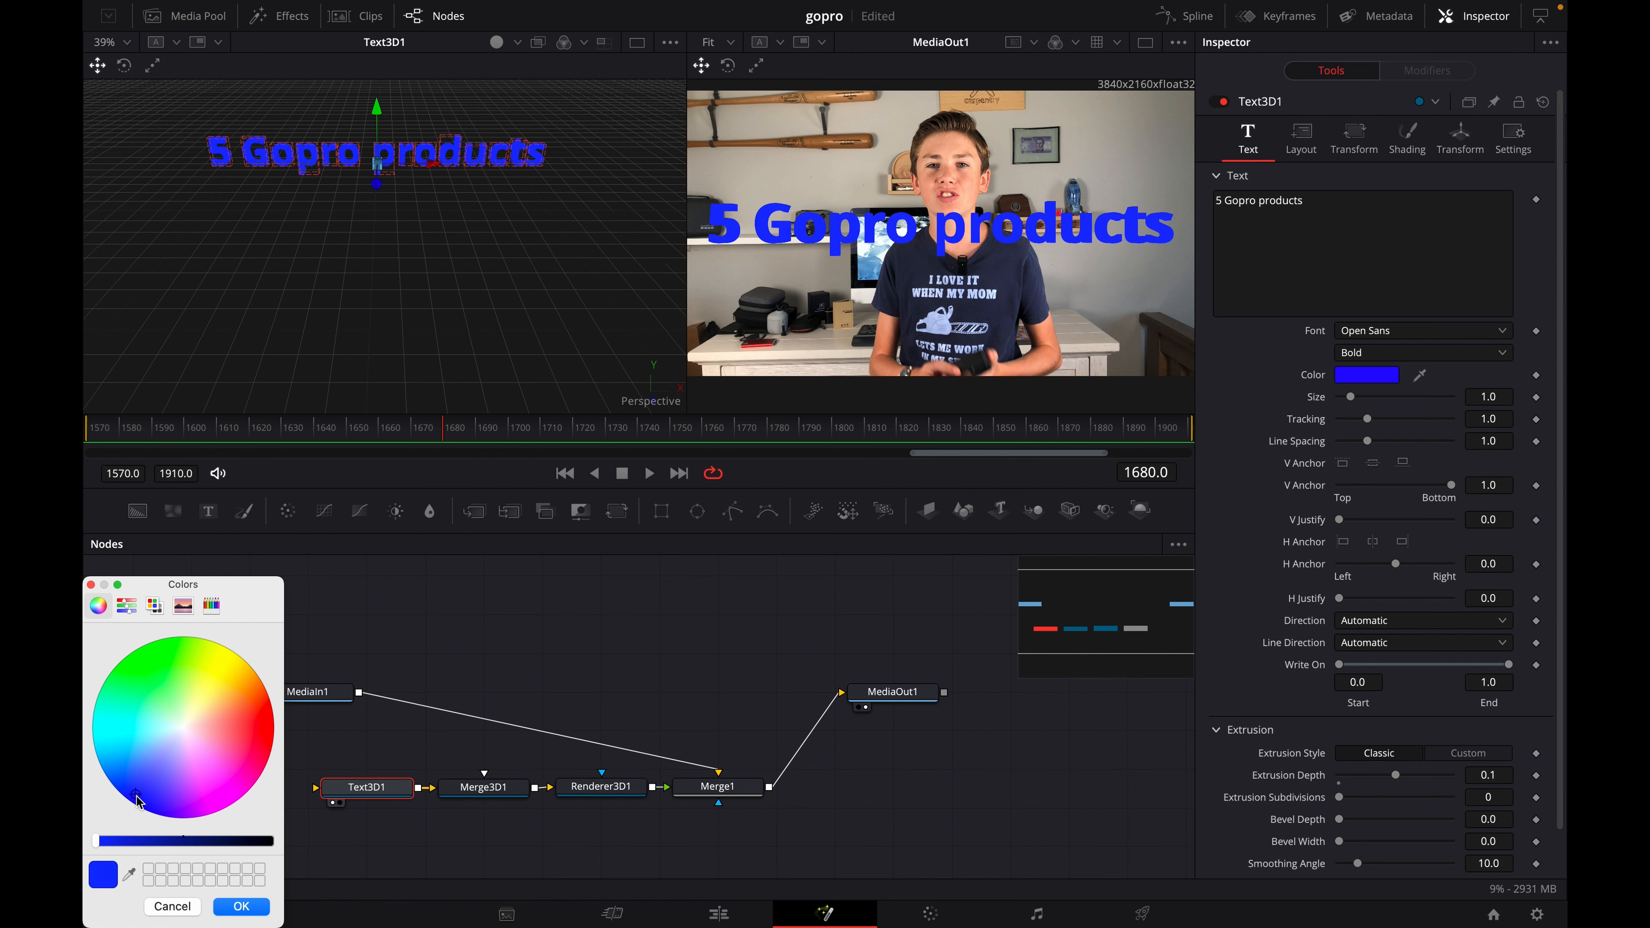
{"action": "left_click", "coordinate": [260, 913]}
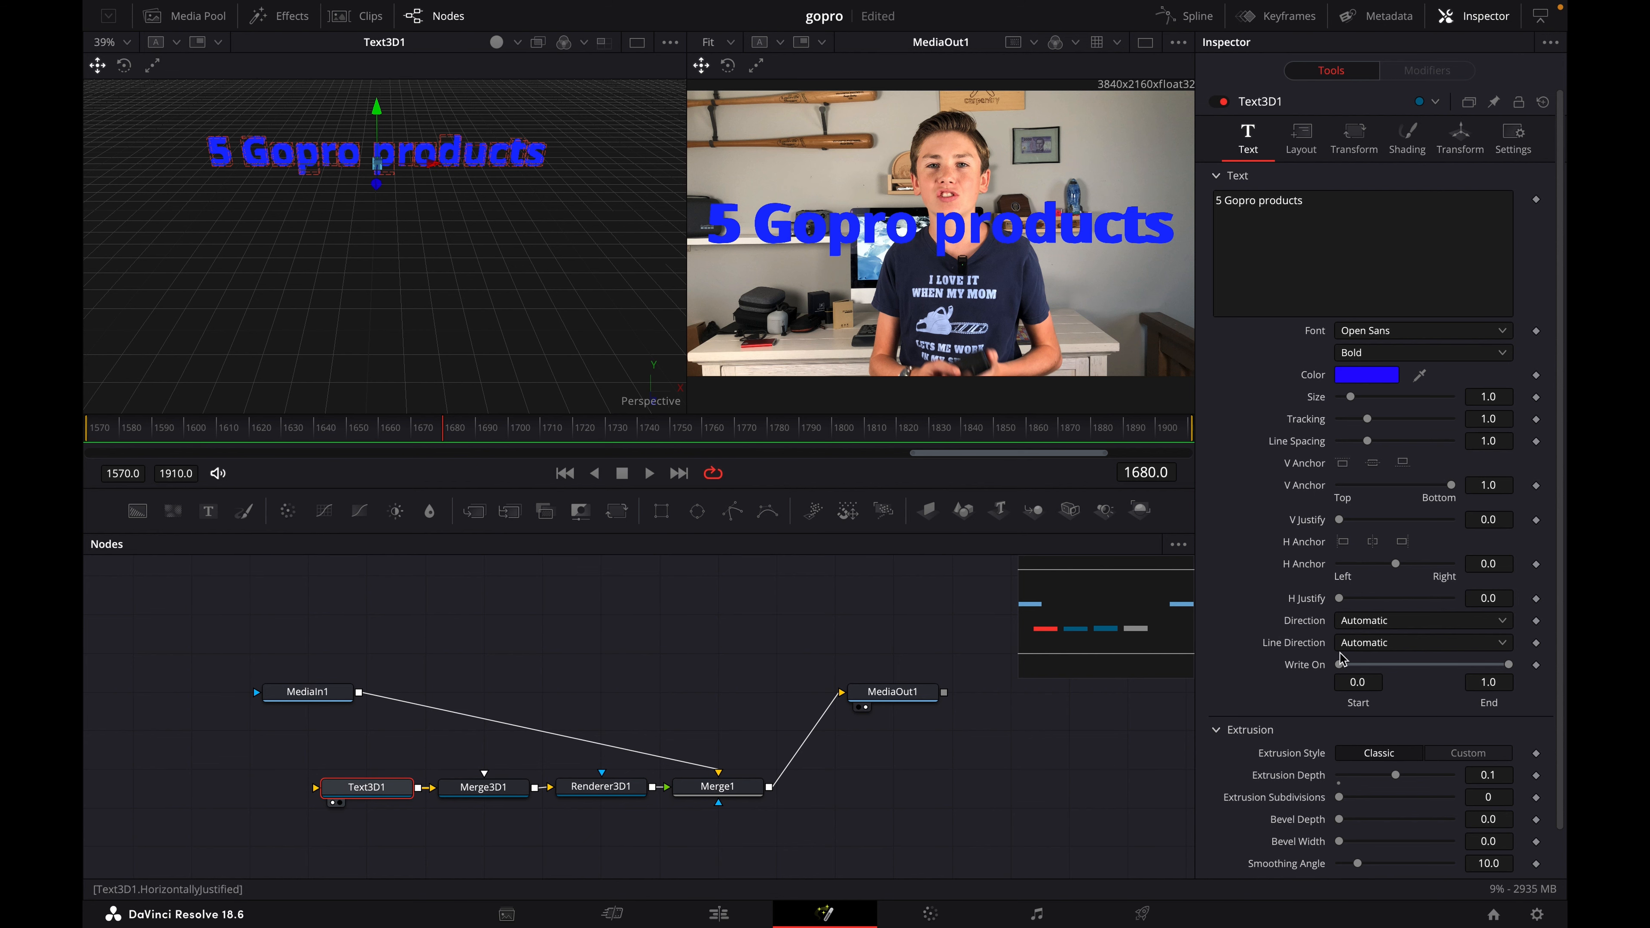
- Try rotating the 3D text about its axes and shifting its translation, and undo these trial changes
{"action": "left_click", "coordinate": [1458, 139]}
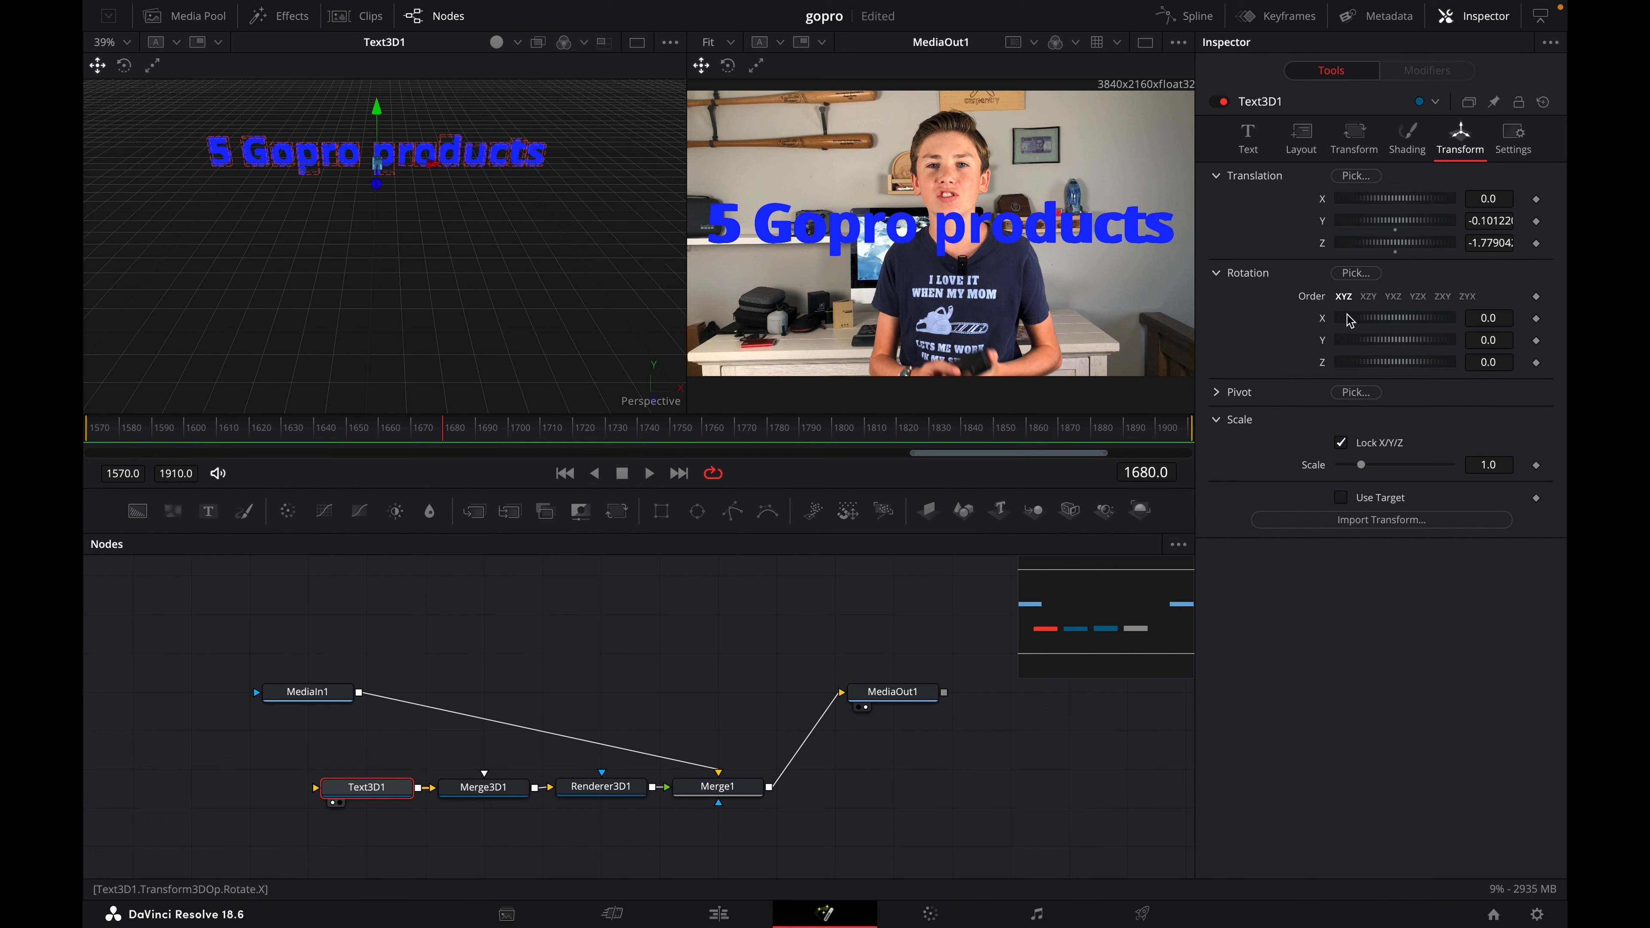
{"action": "left_click_drag", "start_coordinate": [1350, 317], "coordinate": [1427, 369]}
{"action": "key", "text": "super+z"}
{"action": "key", "text": "super+z"}
{"action": "key", "text": "super+z"}
{"action": "left_click_drag", "start_coordinate": [1412, 198], "coordinate": [1414, 259]}
{"action": "key", "text": "super+z"}
{"action": "key", "text": "super+z"}
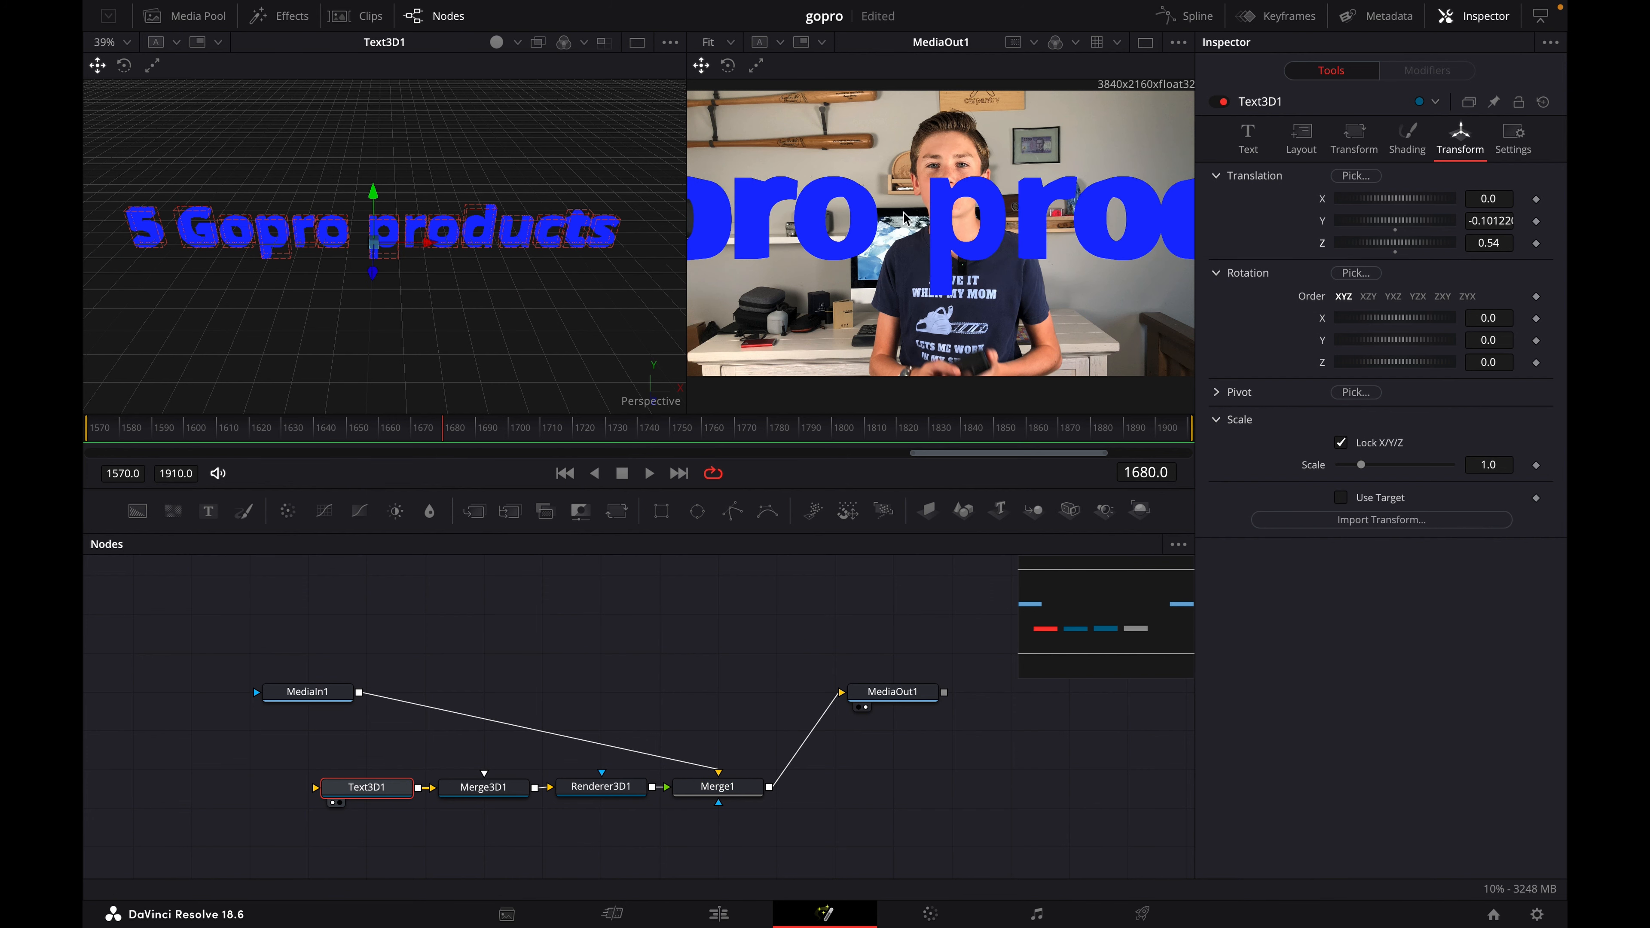
- Reposition the 3D text at about X -0.107, Y -0.124 and Z -1.93, trying closer depths up to 1.55 on the way
{"action": "left_click_drag", "start_coordinate": [1400, 245], "coordinate": [1404, 259]}
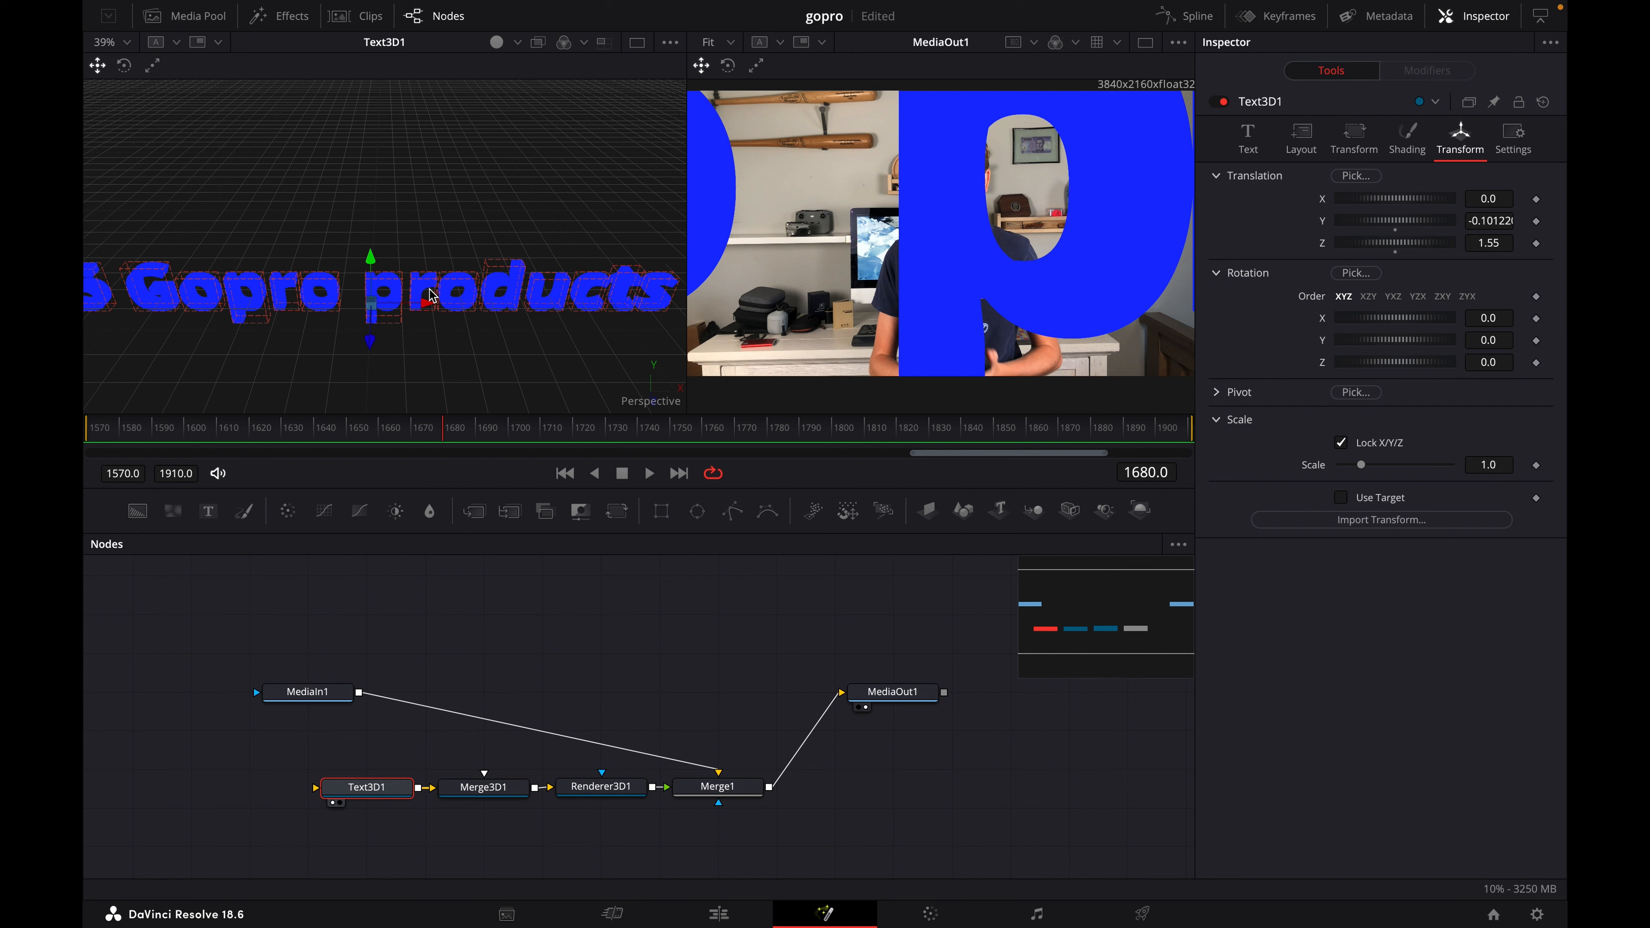
{"action": "left_click_drag", "start_coordinate": [425, 306], "coordinate": [406, 308]}
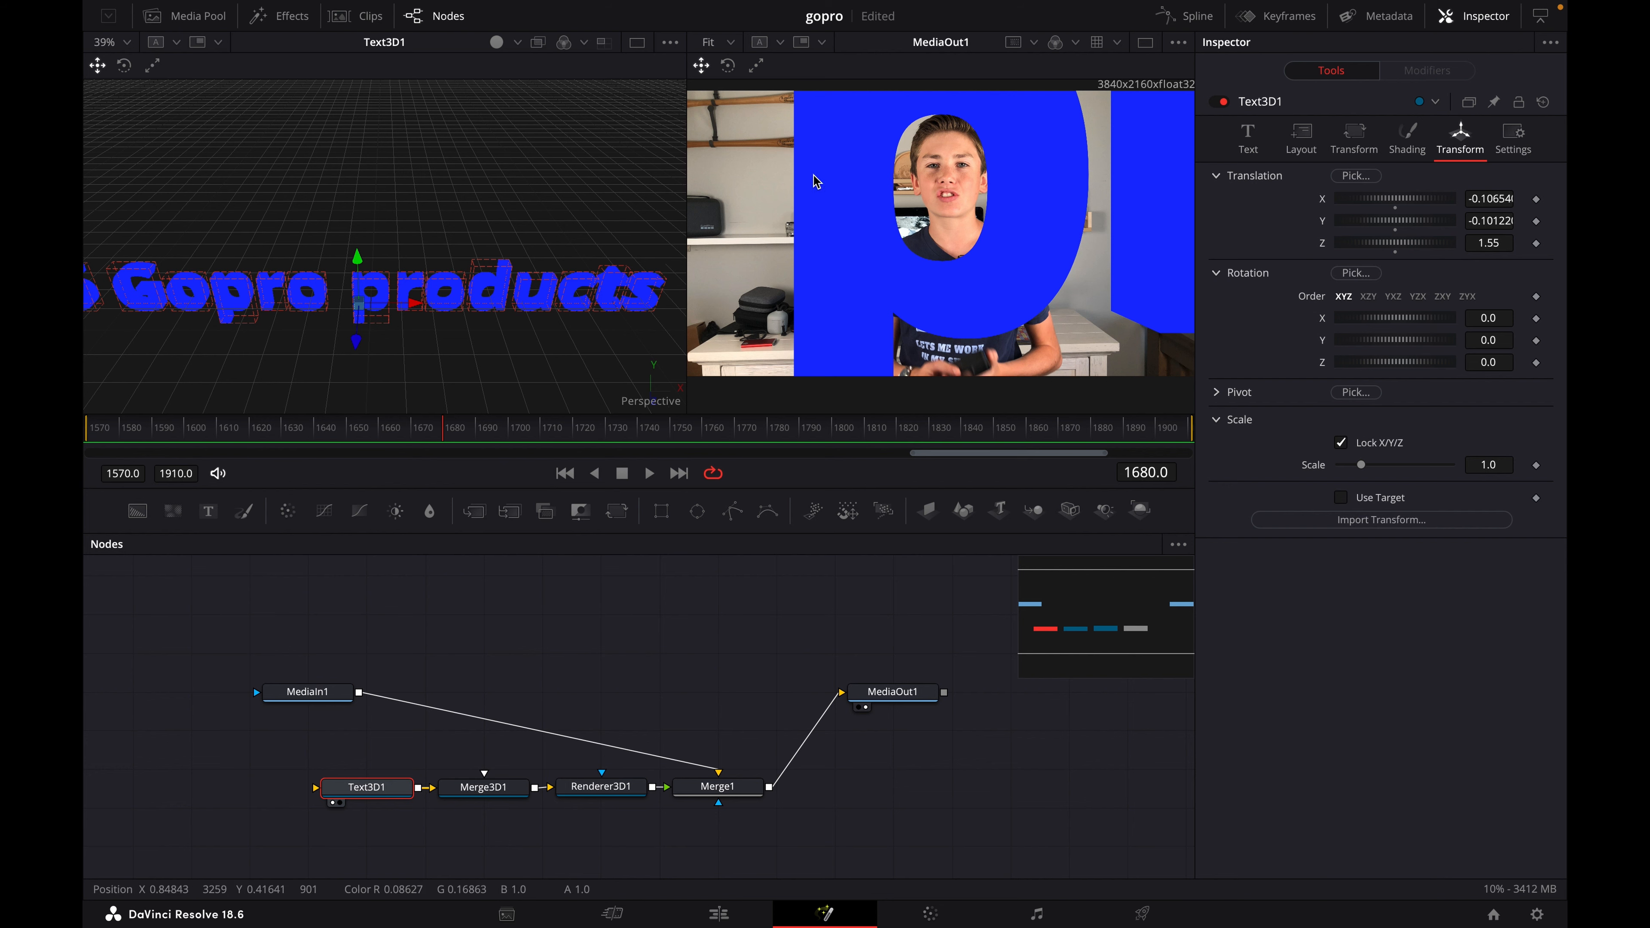
{"action": "left_click_drag", "start_coordinate": [355, 265], "coordinate": [353, 263]}
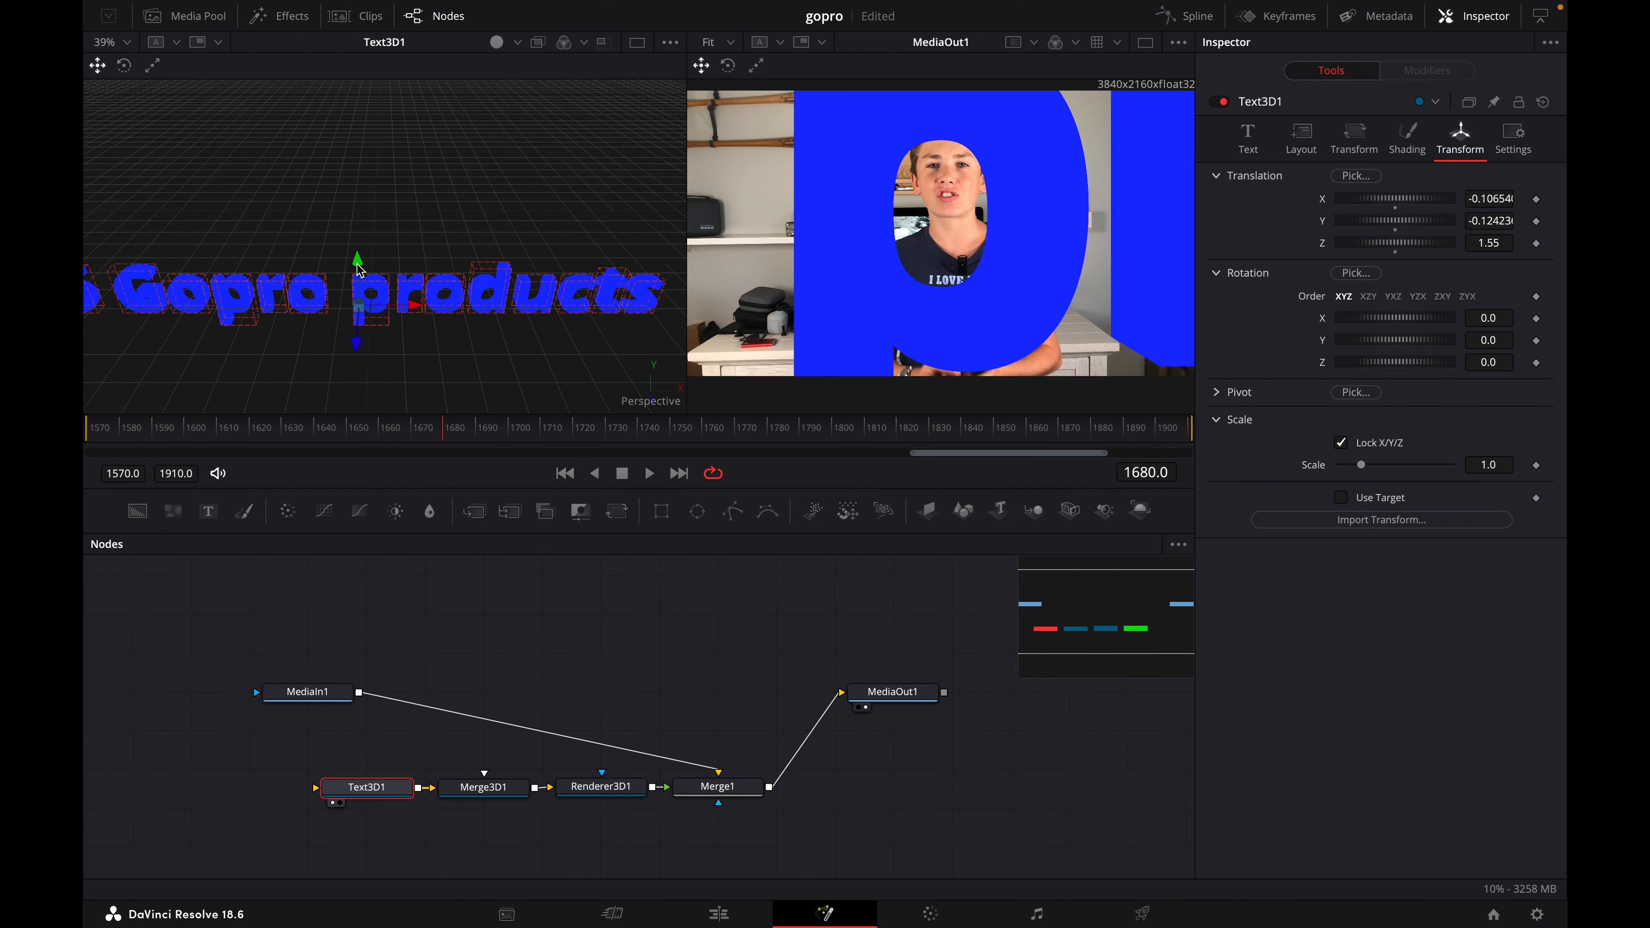
{"action": "mouse_move", "coordinate": [1384, 246]}
{"action": "left_mouse_down"}
{"action": "mouse_move", "coordinate": [1397, 248]}
{"action": "mouse_move", "coordinate": [1359, 252]}
{"action": "left_mouse_up"}
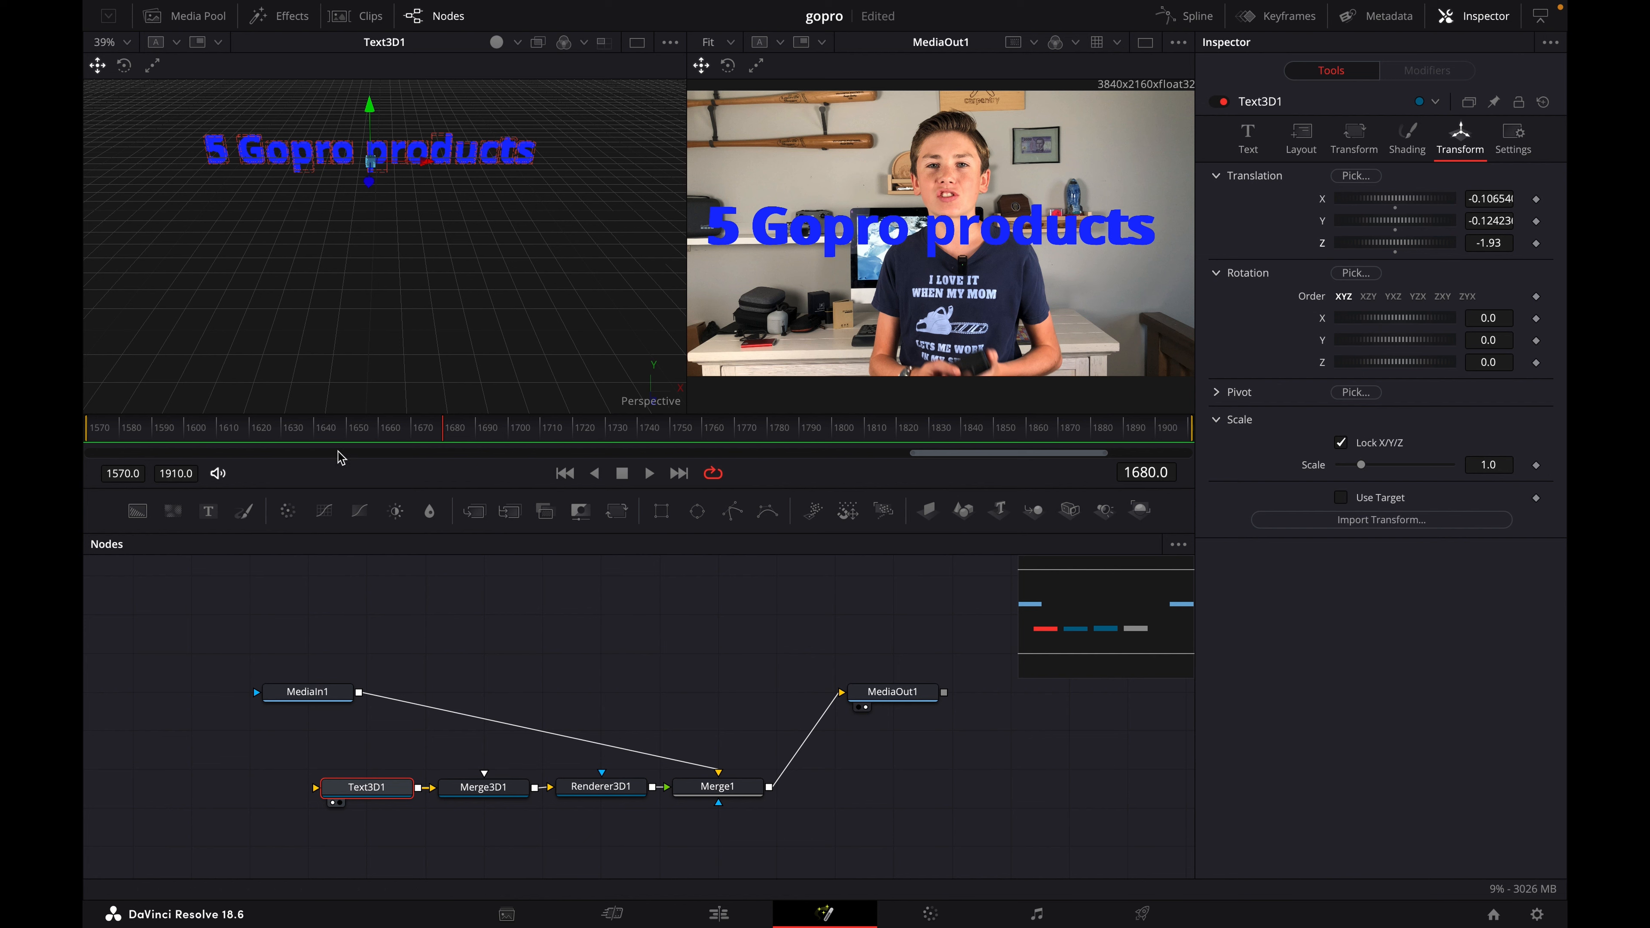
- Animate the text's Z translation with keyframes of -1.93 at frame 1585 and 3.58 at frame 1690
{"action": "left_click_drag", "start_coordinate": [445, 434], "coordinate": [136, 437]}
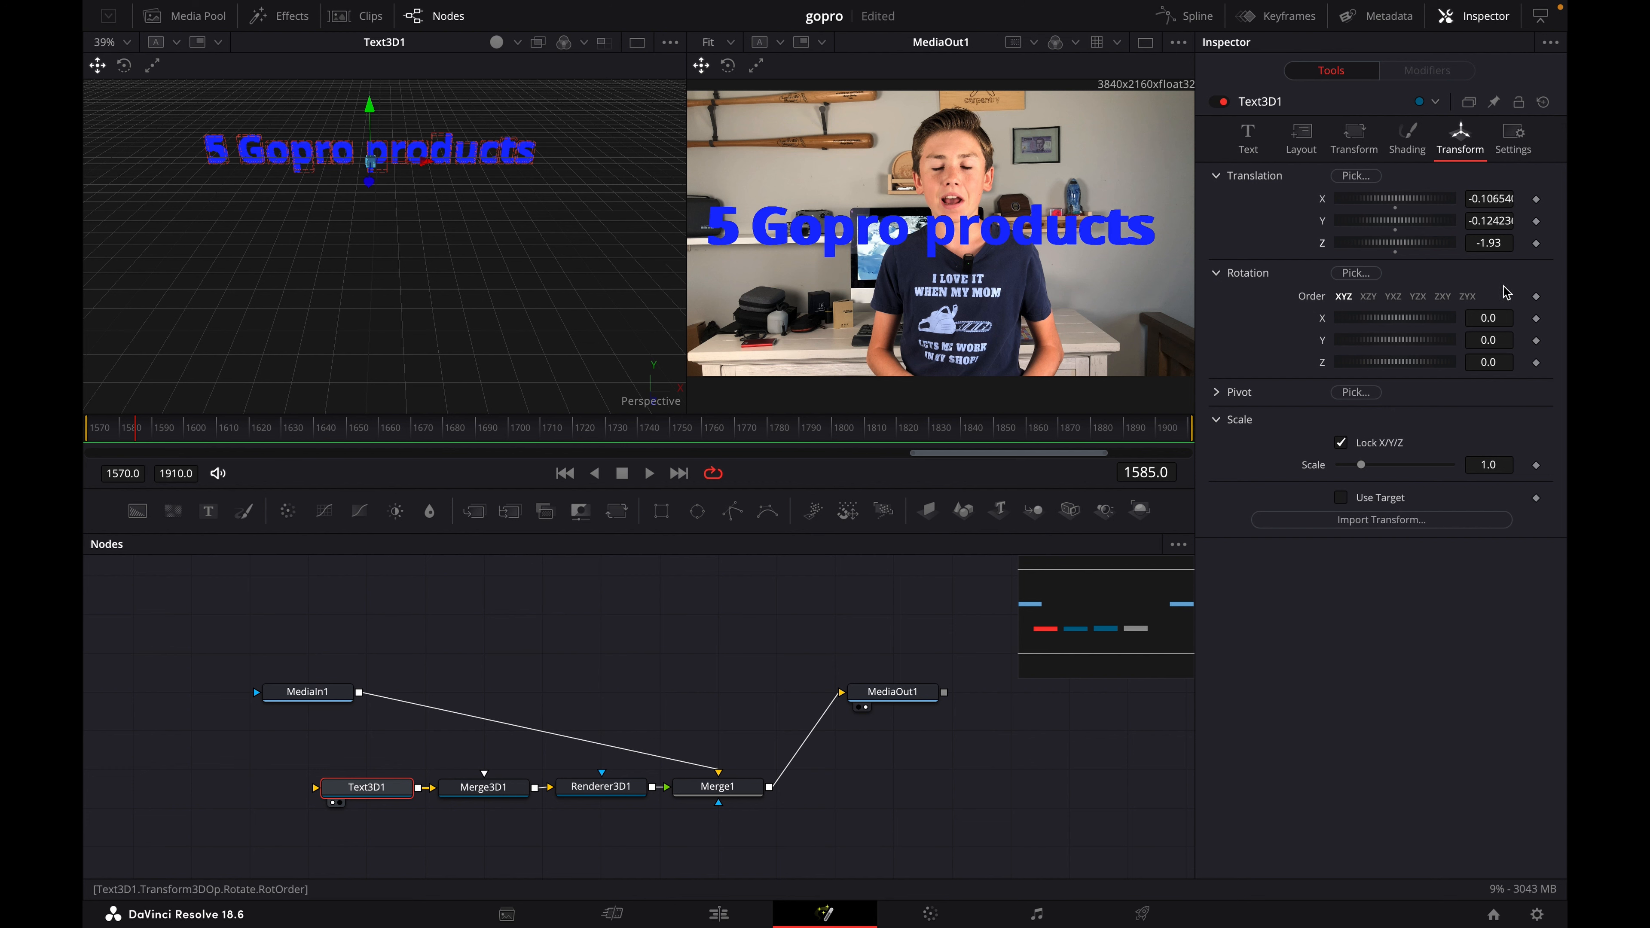
{"action": "left_click", "coordinate": [1536, 243]}
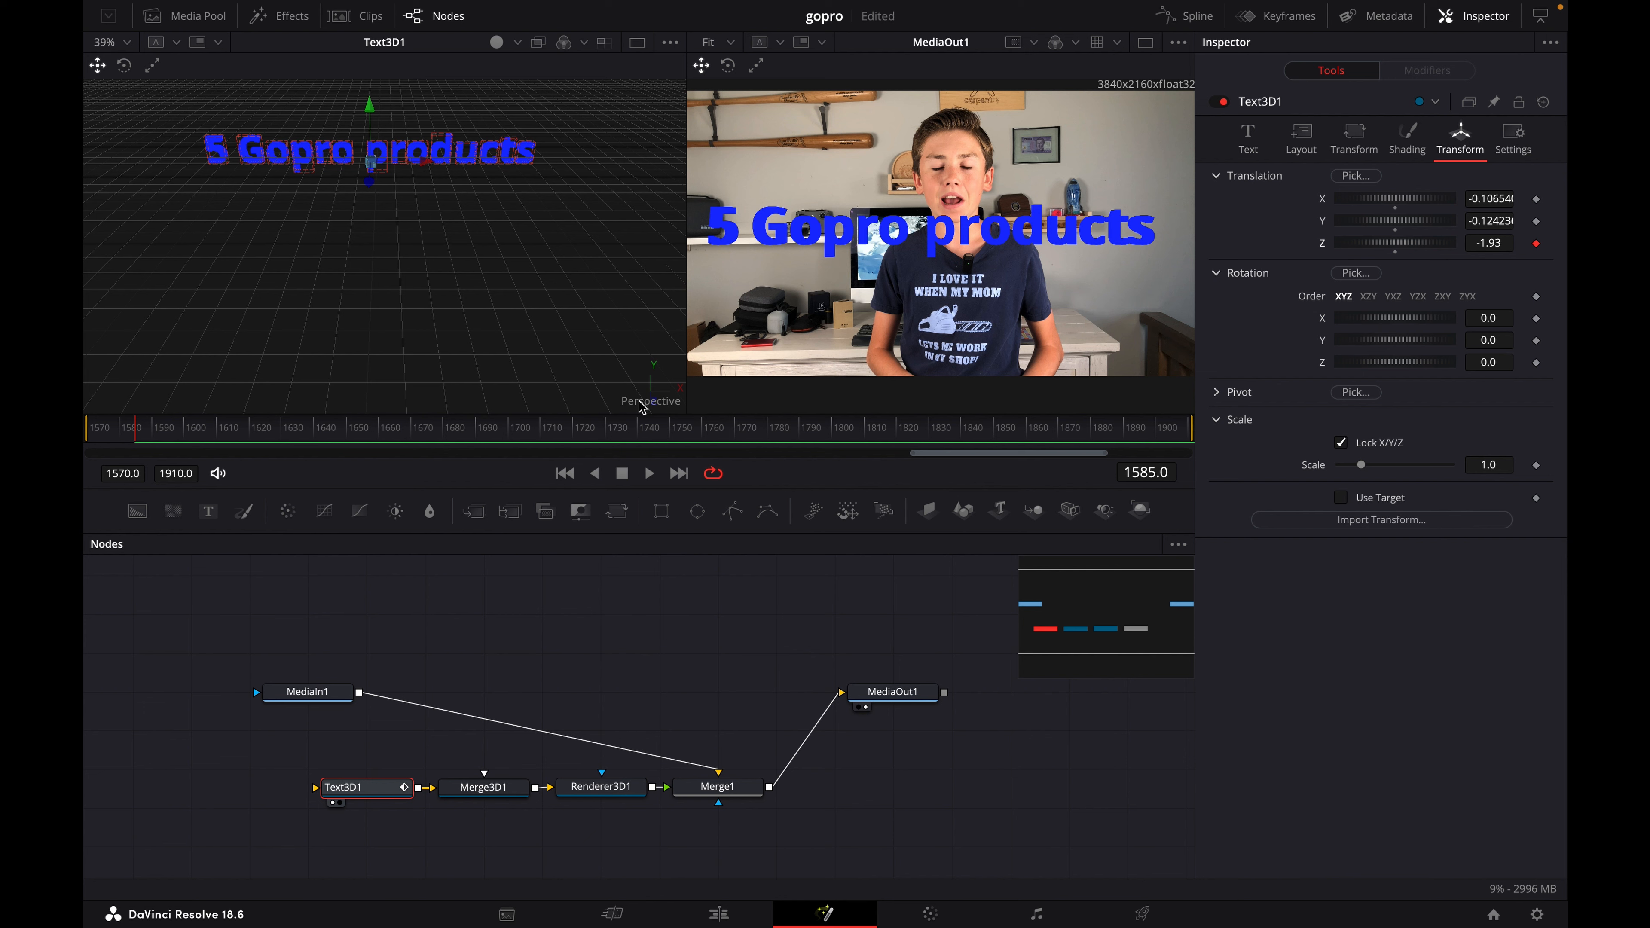
{"action": "left_click", "coordinate": [478, 432]}
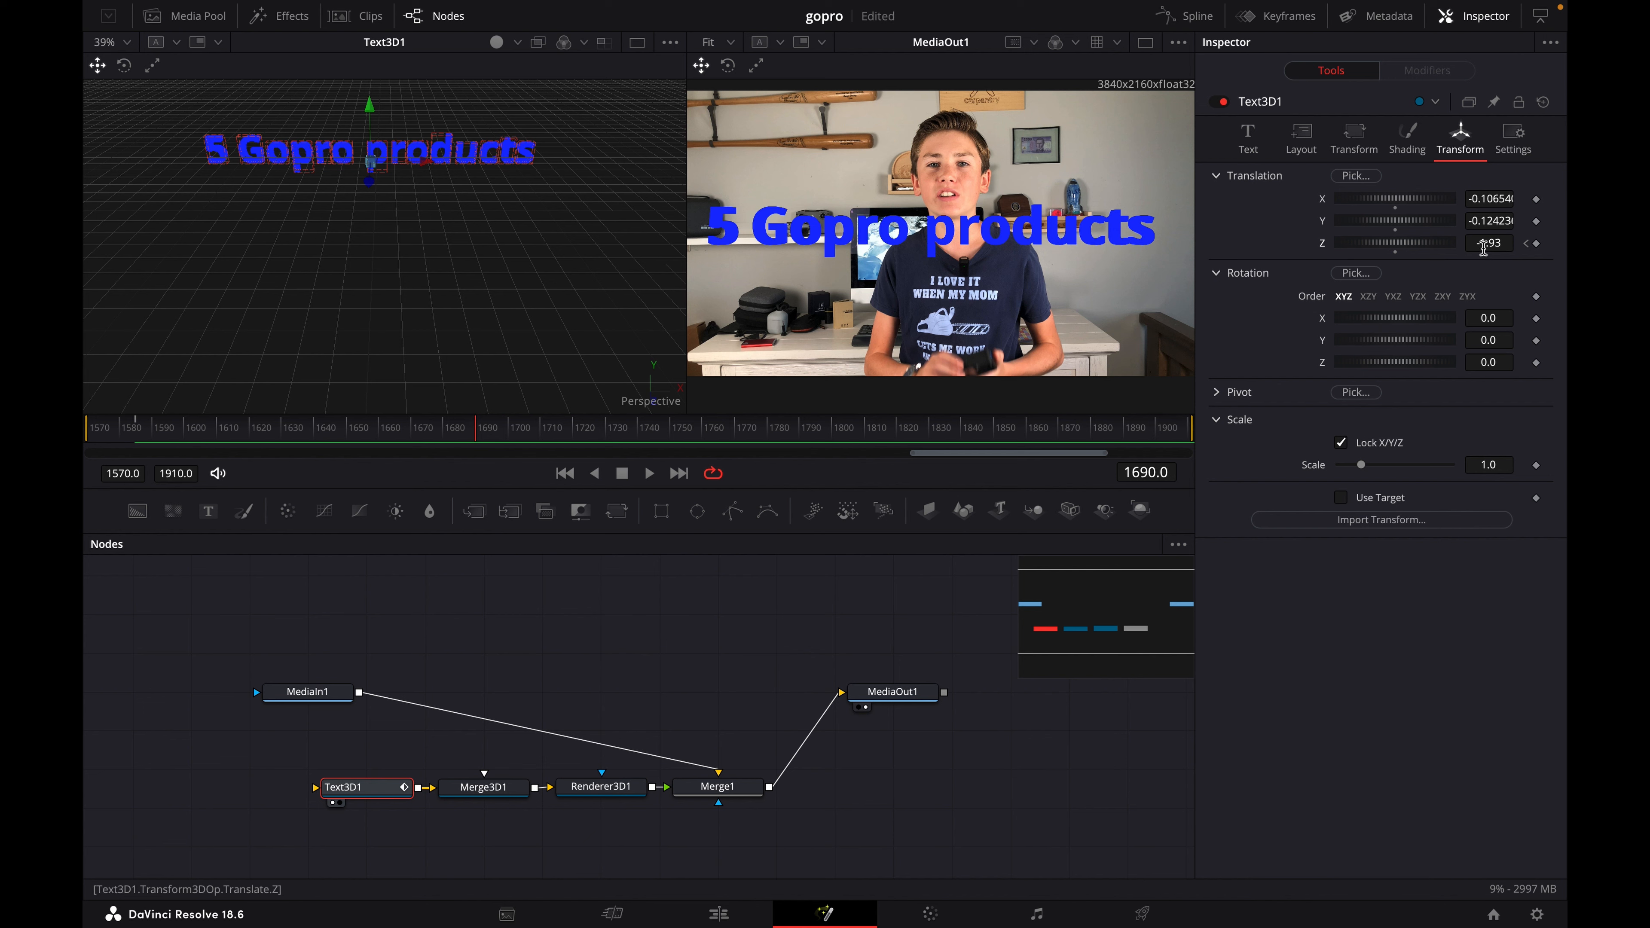
{"action": "left_click", "coordinate": [1536, 244]}
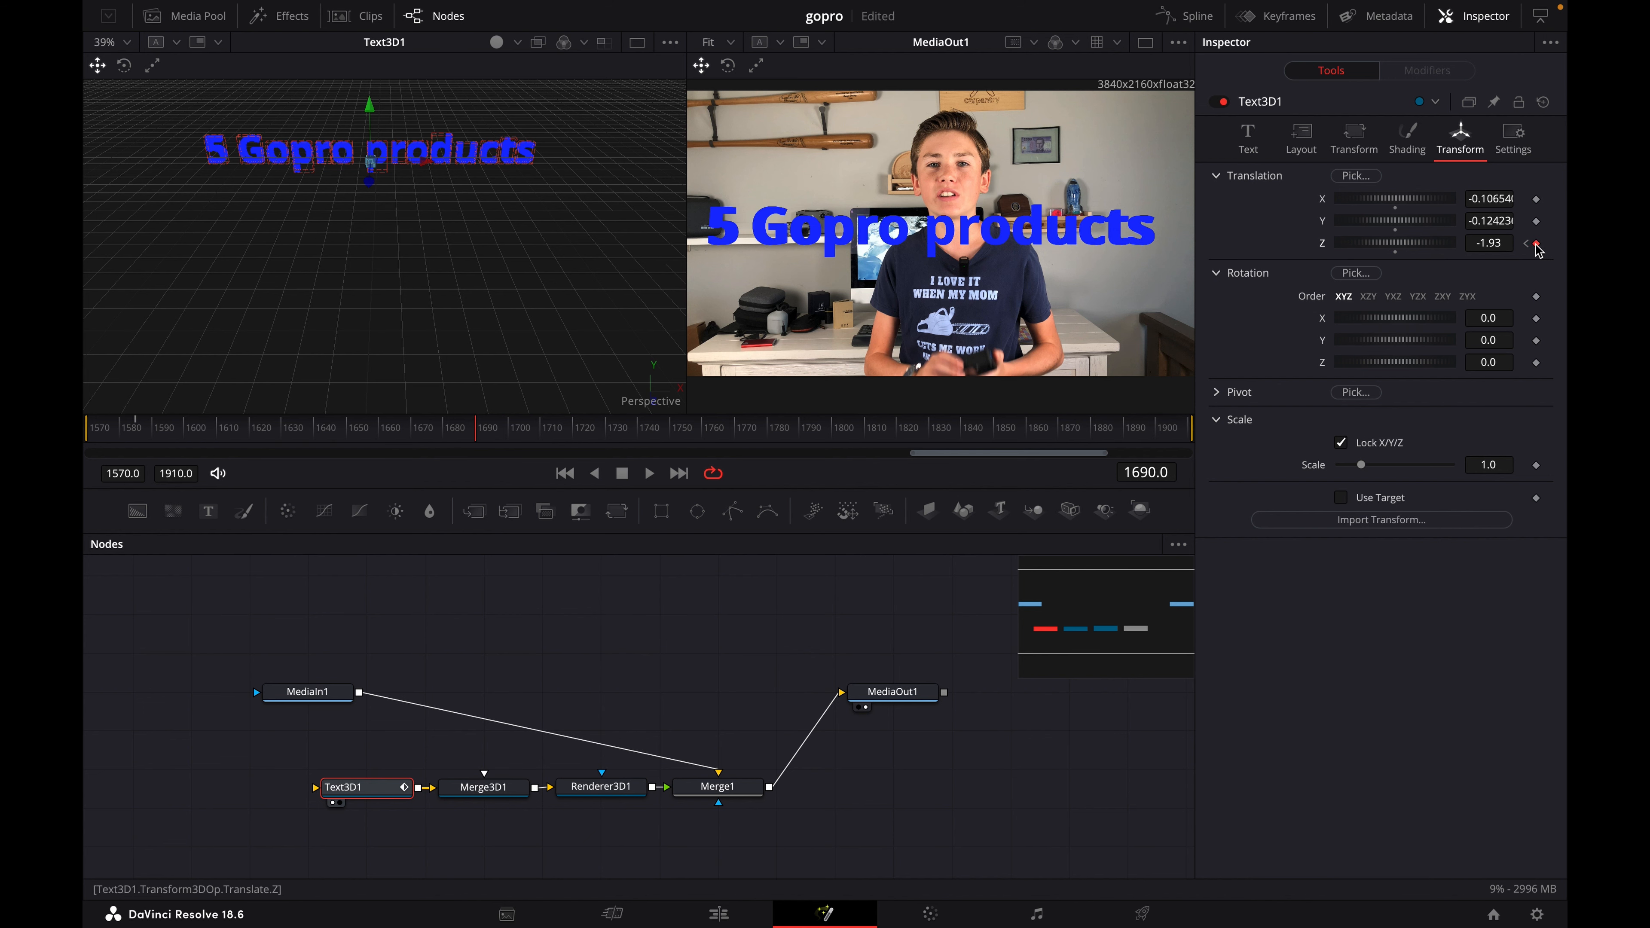
{"action": "left_click_drag", "start_coordinate": [1406, 245], "coordinate": [1440, 248]}
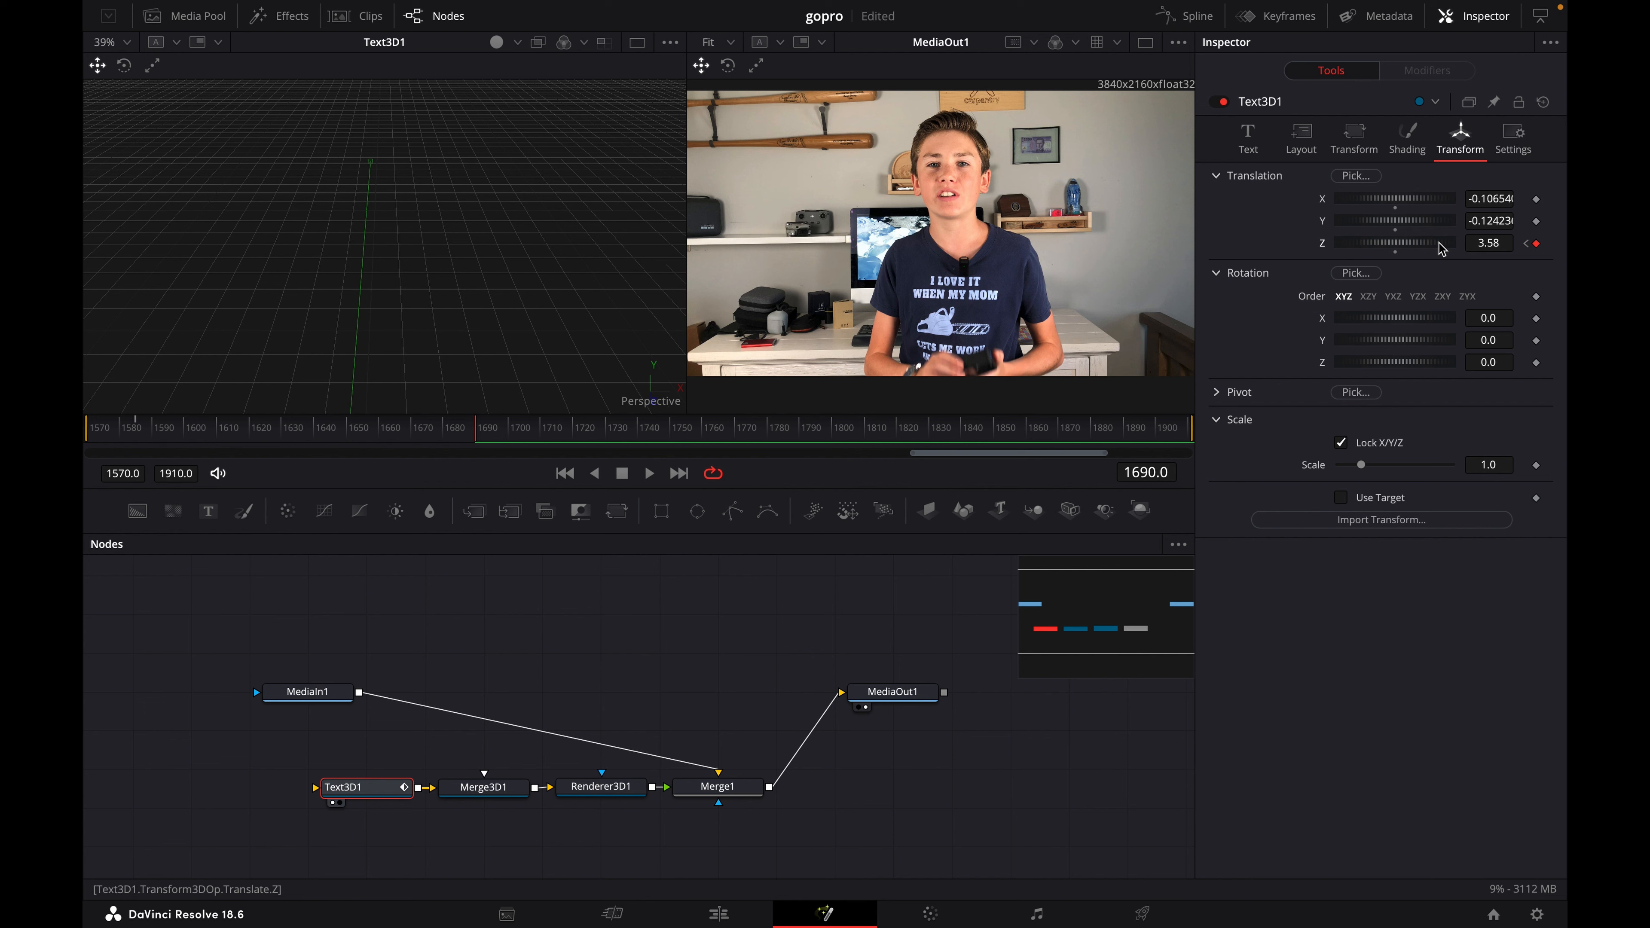
- Preview the 3D text animation by scrubbing through it and playing it from frame 1580 at lowered volume
{"action": "left_click", "coordinate": [467, 433]}
{"action": "left_click_drag", "start_coordinate": [367, 434], "coordinate": [122, 430]}
{"action": "key", "text": "XF86AudioLowerVolume"}
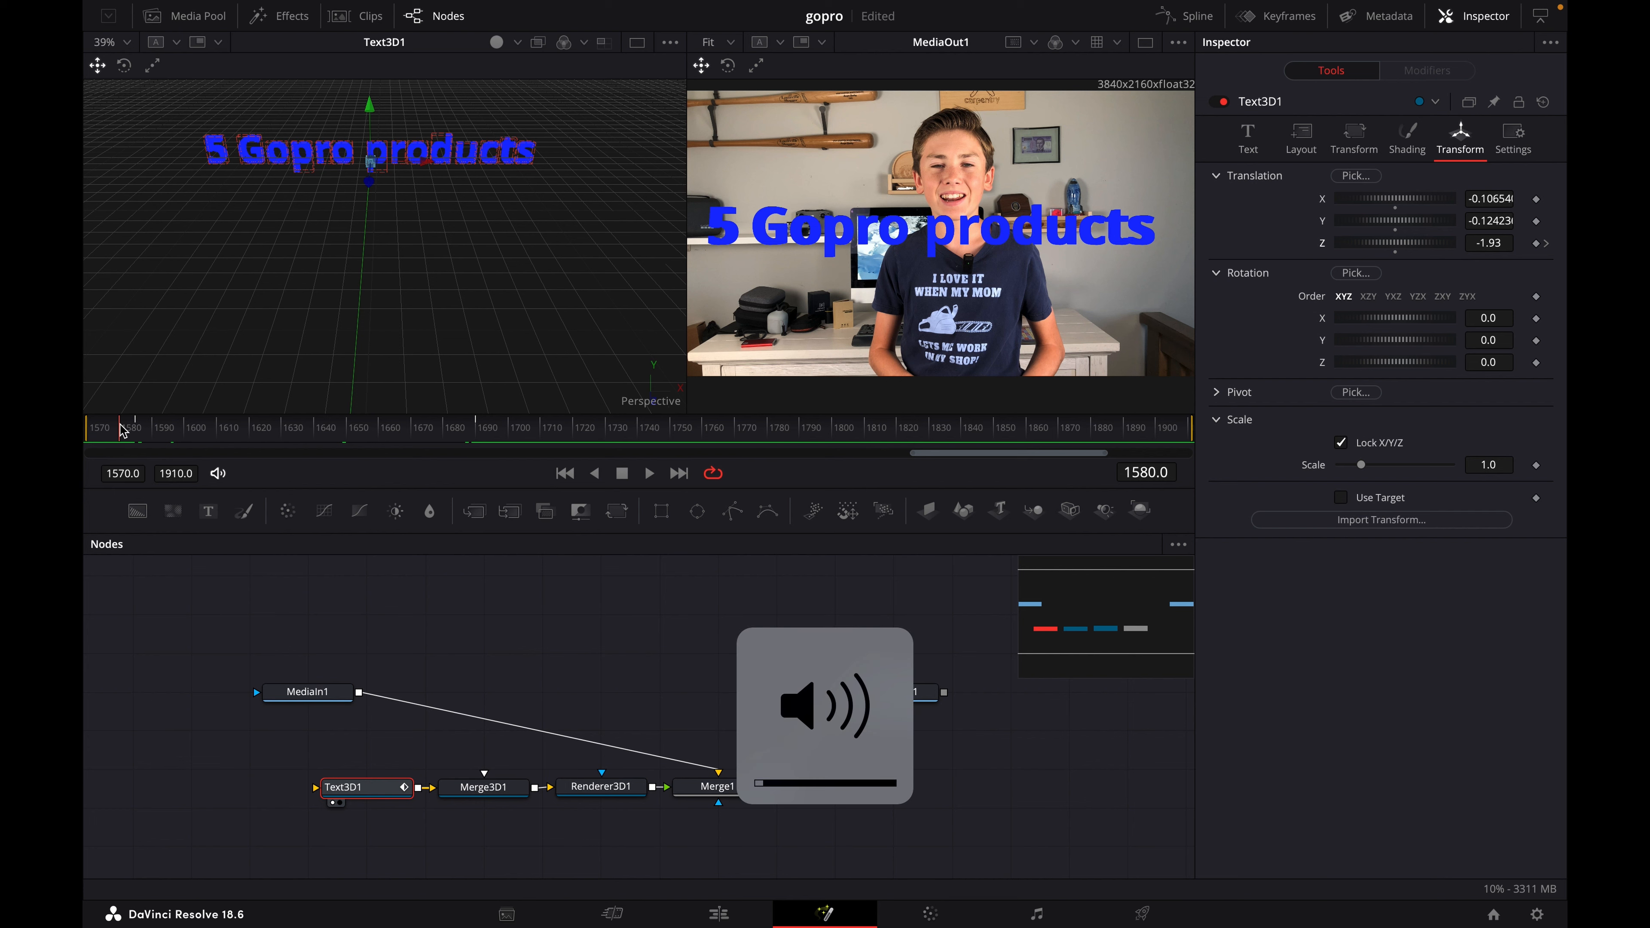
{"action": "key", "text": "space"}
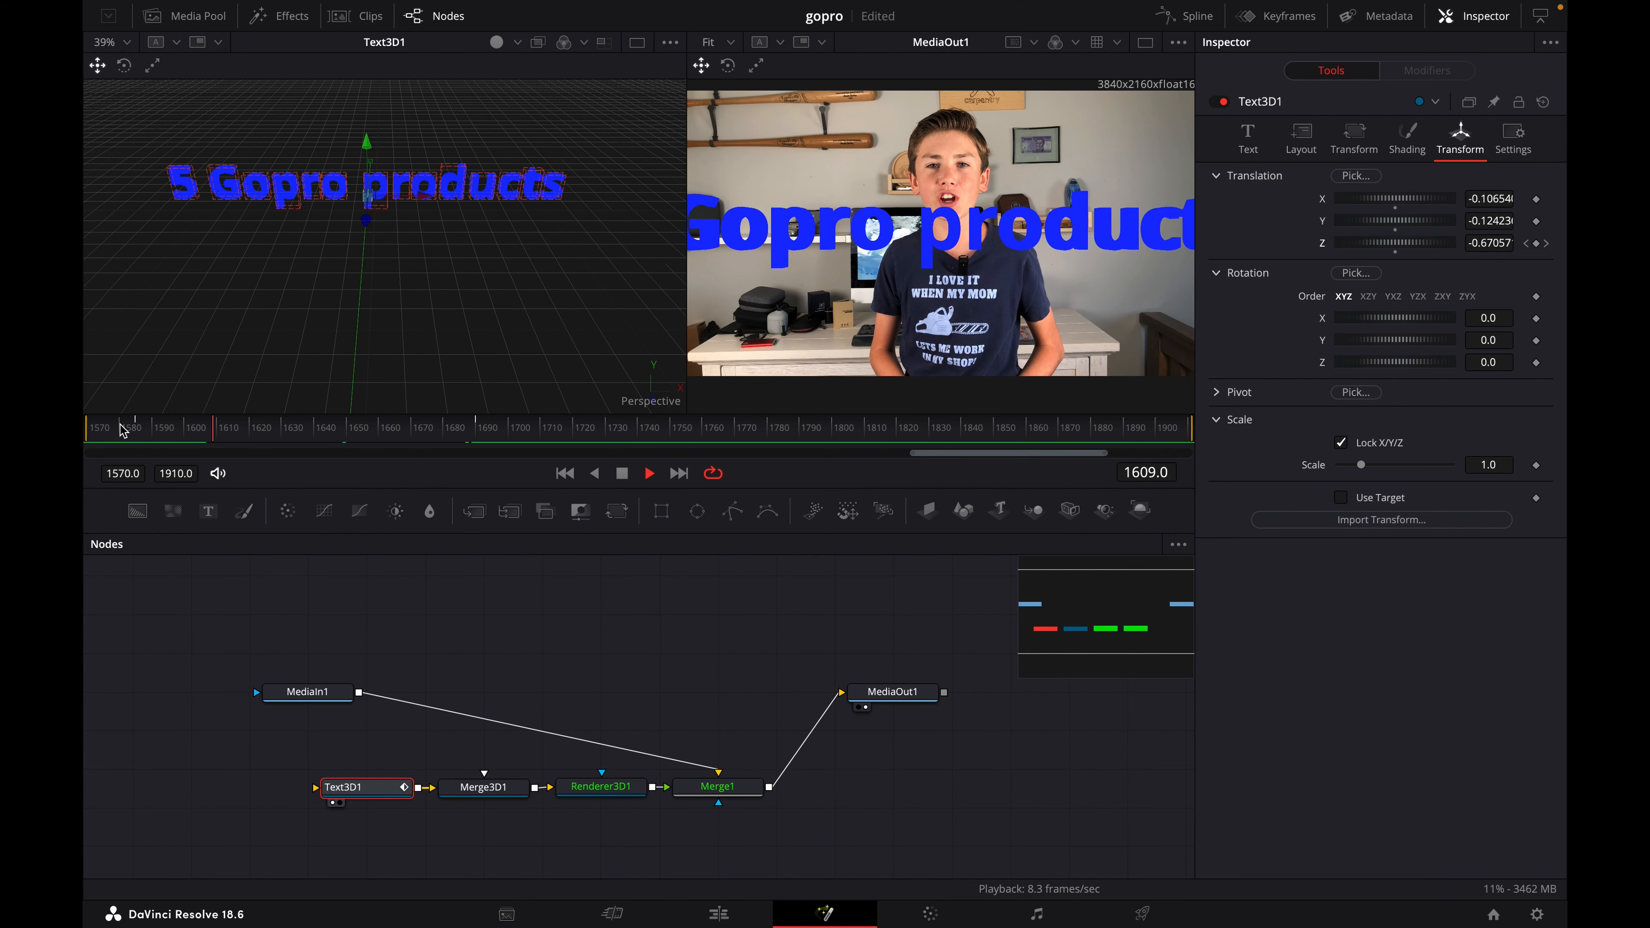
{"action": "key", "text": "space"}
{"action": "left_click_drag", "start_coordinate": [239, 416], "coordinate": [156, 434]}
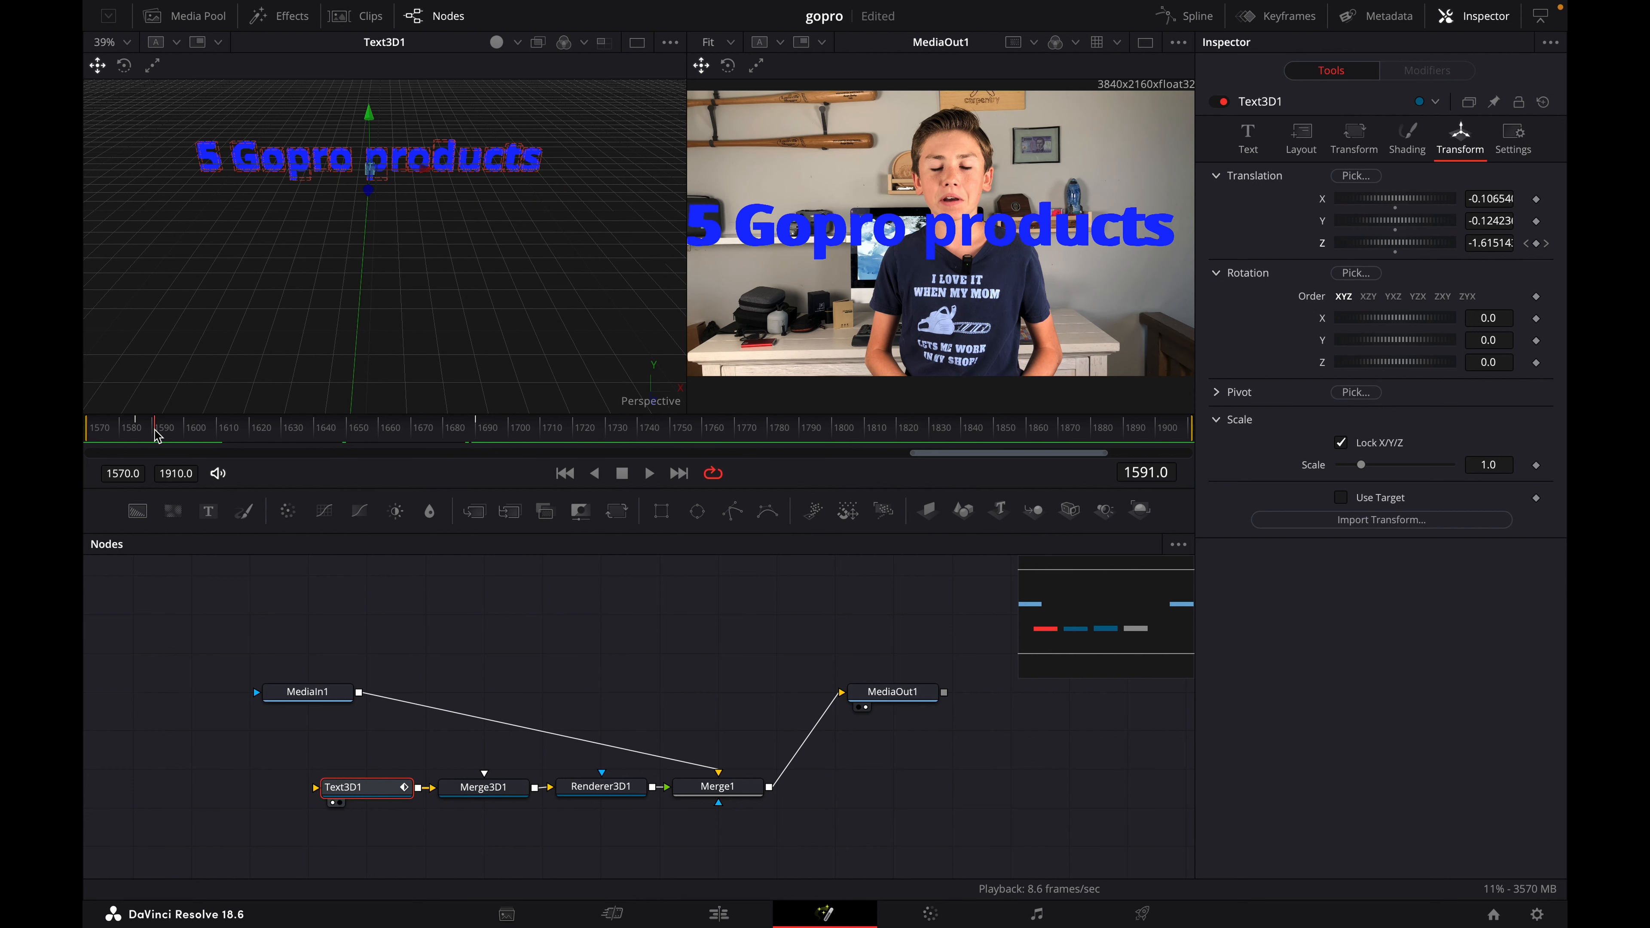
- Set the timeline proxy resolution to Quarter and move the playhead back to frame 1576
{"action": "mouse_move", "coordinate": [342, 4]}
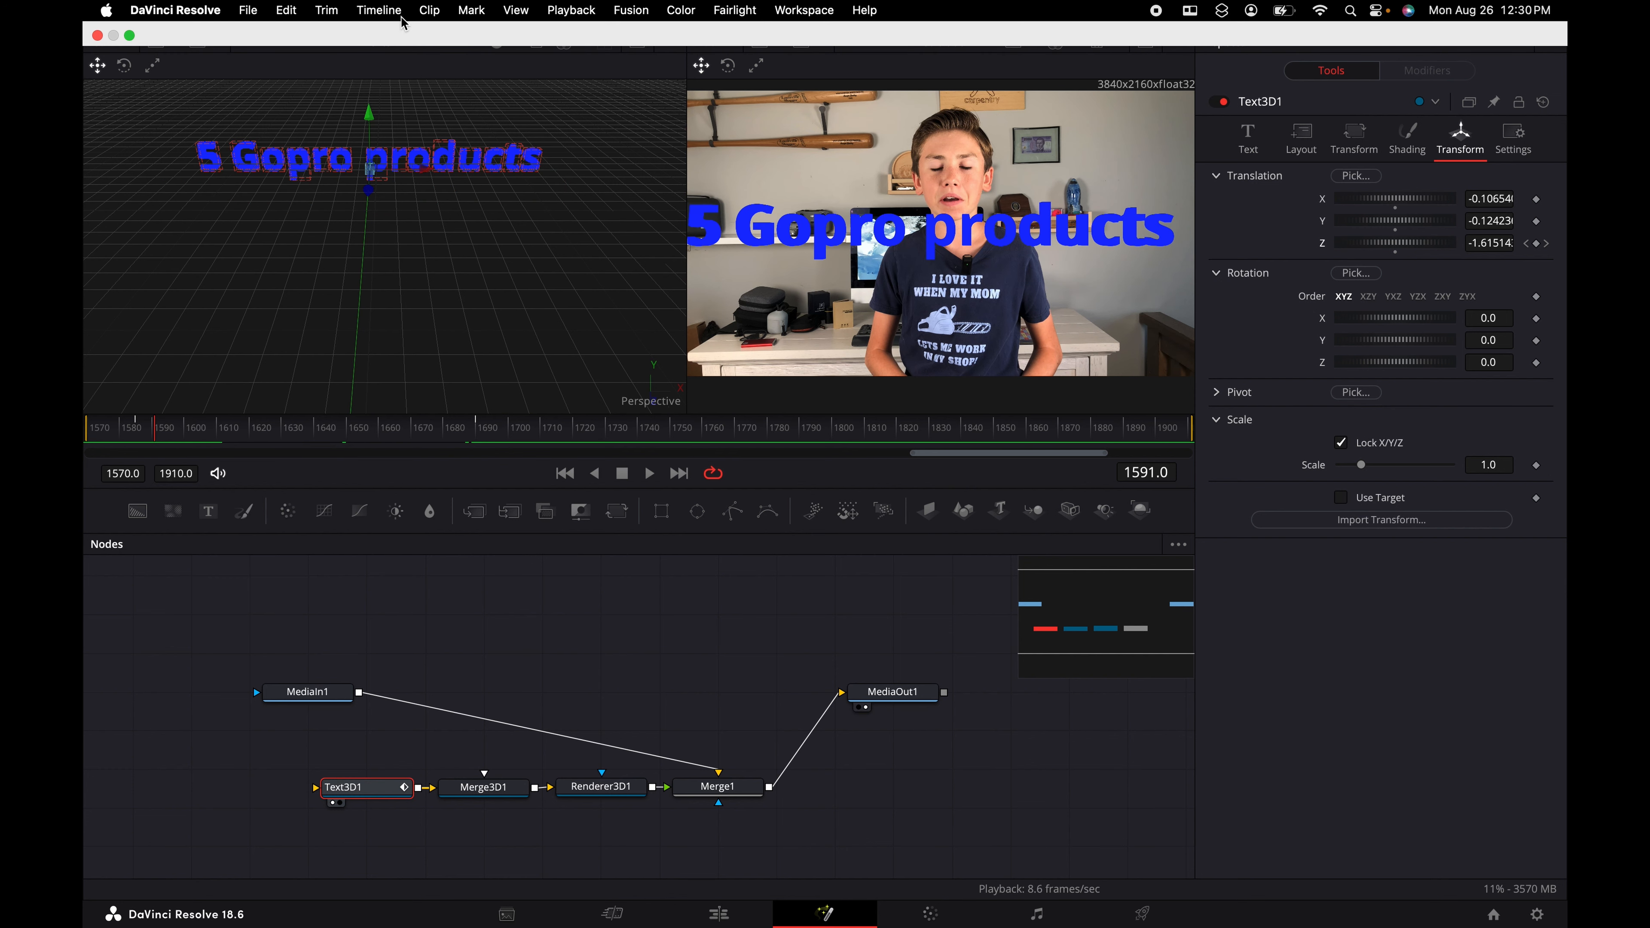
{"action": "left_click", "coordinate": [584, 16]}
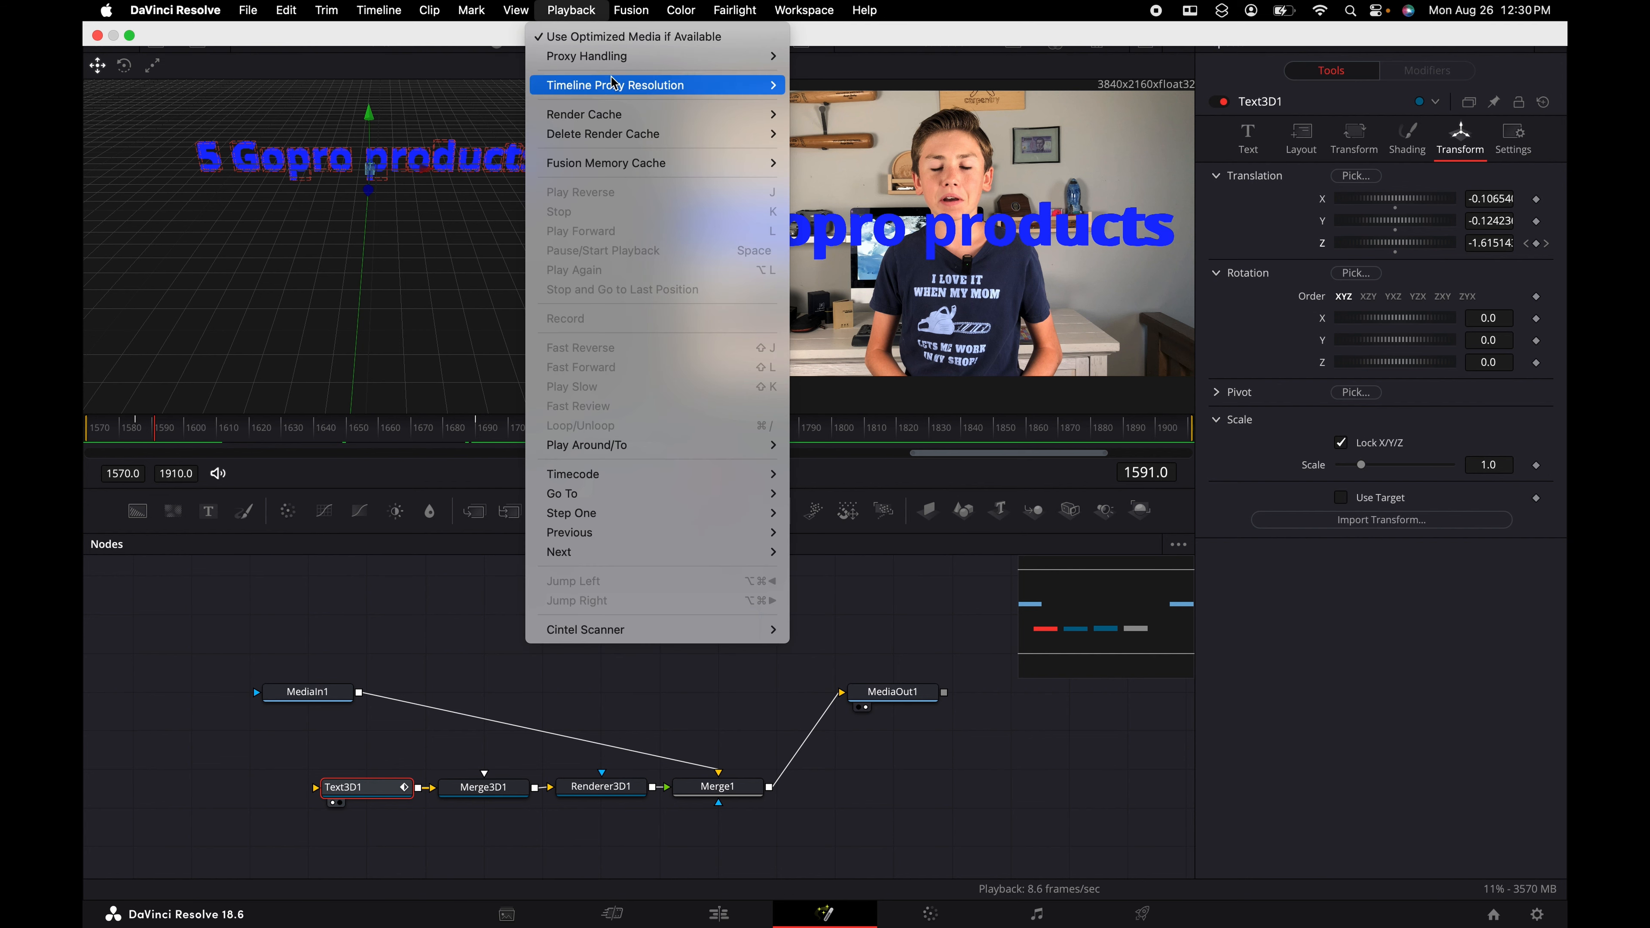
{"action": "mouse_move", "coordinate": [618, 88]}
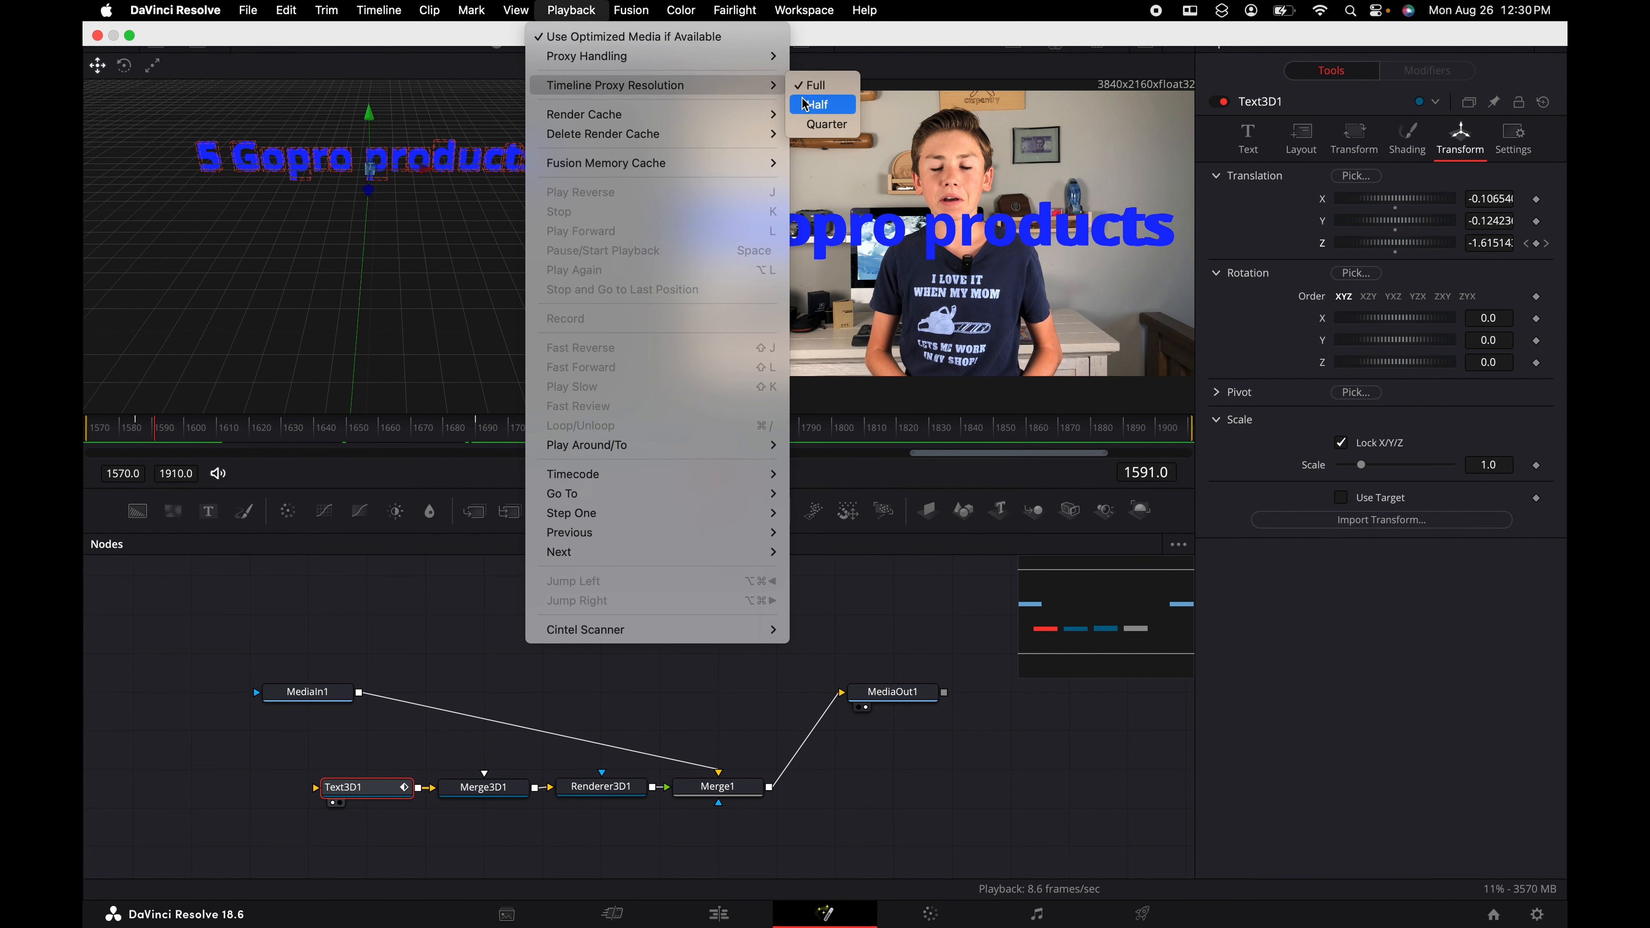
{"action": "left_click", "coordinate": [826, 123]}
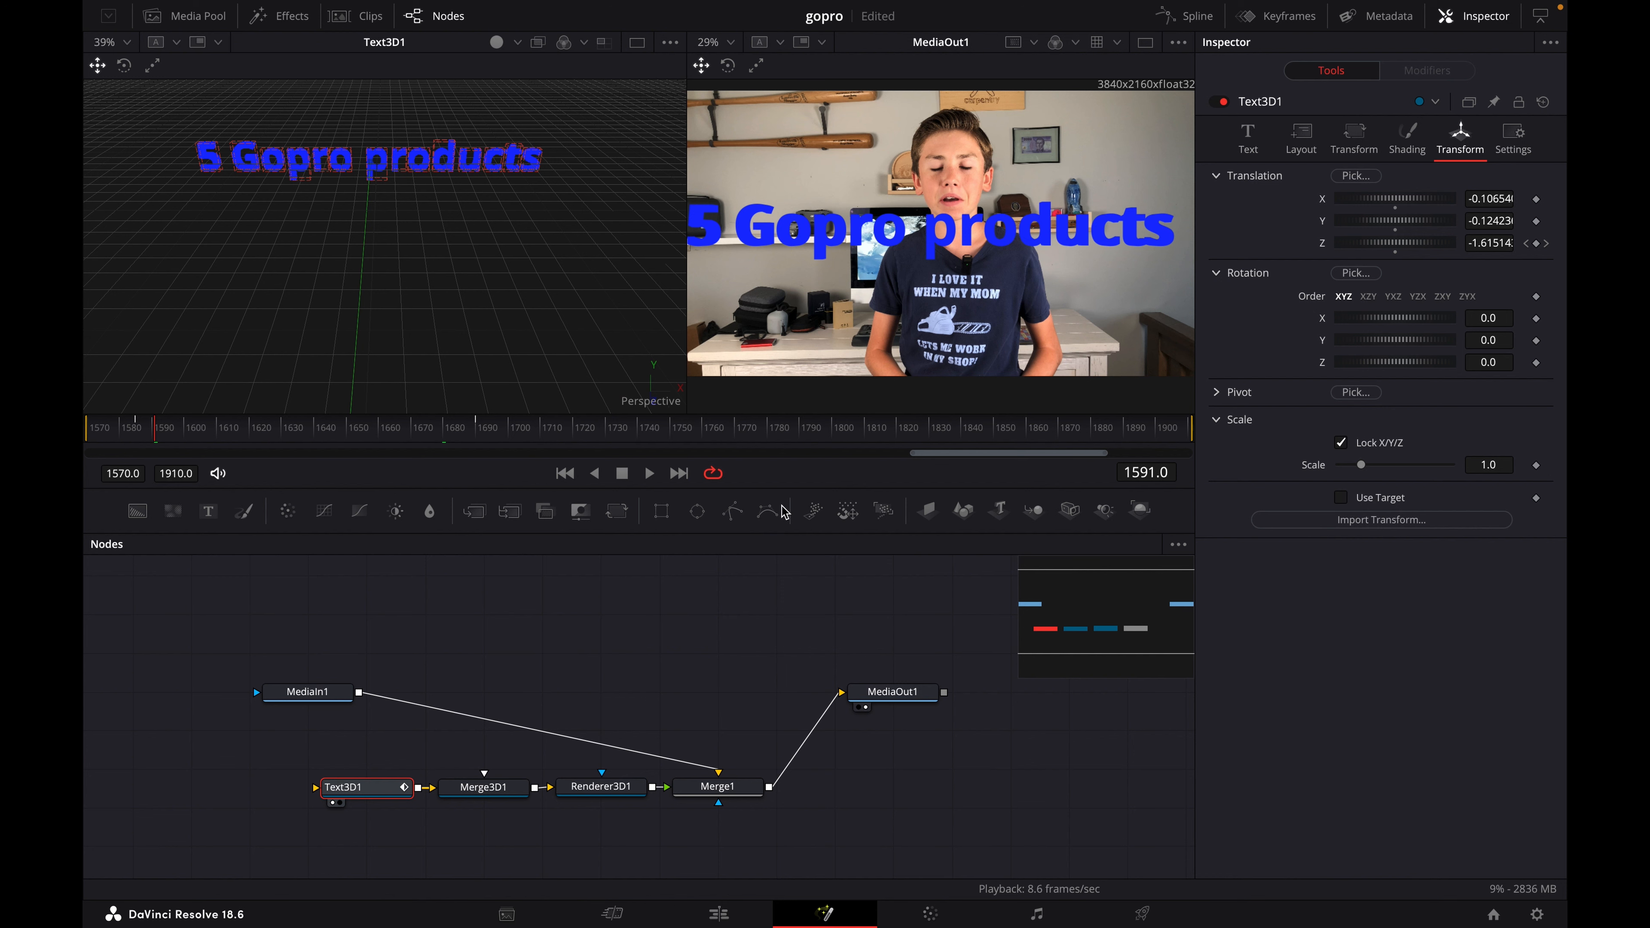
{"action": "left_click_drag", "start_coordinate": [155, 431], "coordinate": [107, 434]}
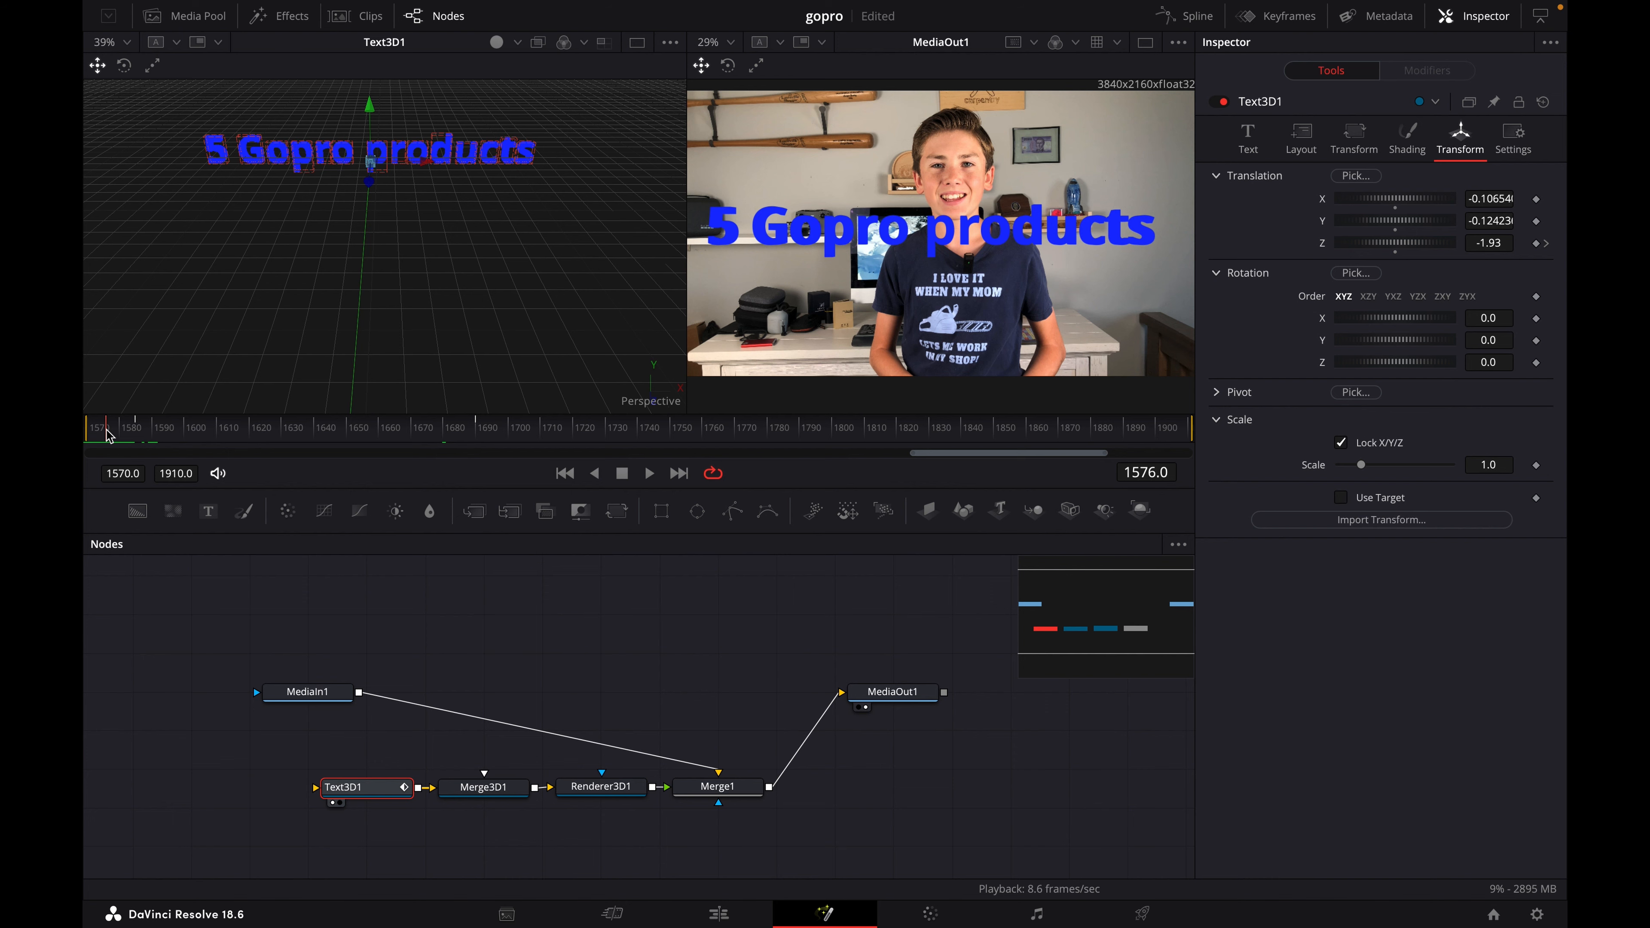
- Preview the flying text animation by playing it from frame 1585, and return the playhead to the start
{"action": "left_click", "coordinate": [135, 428]}
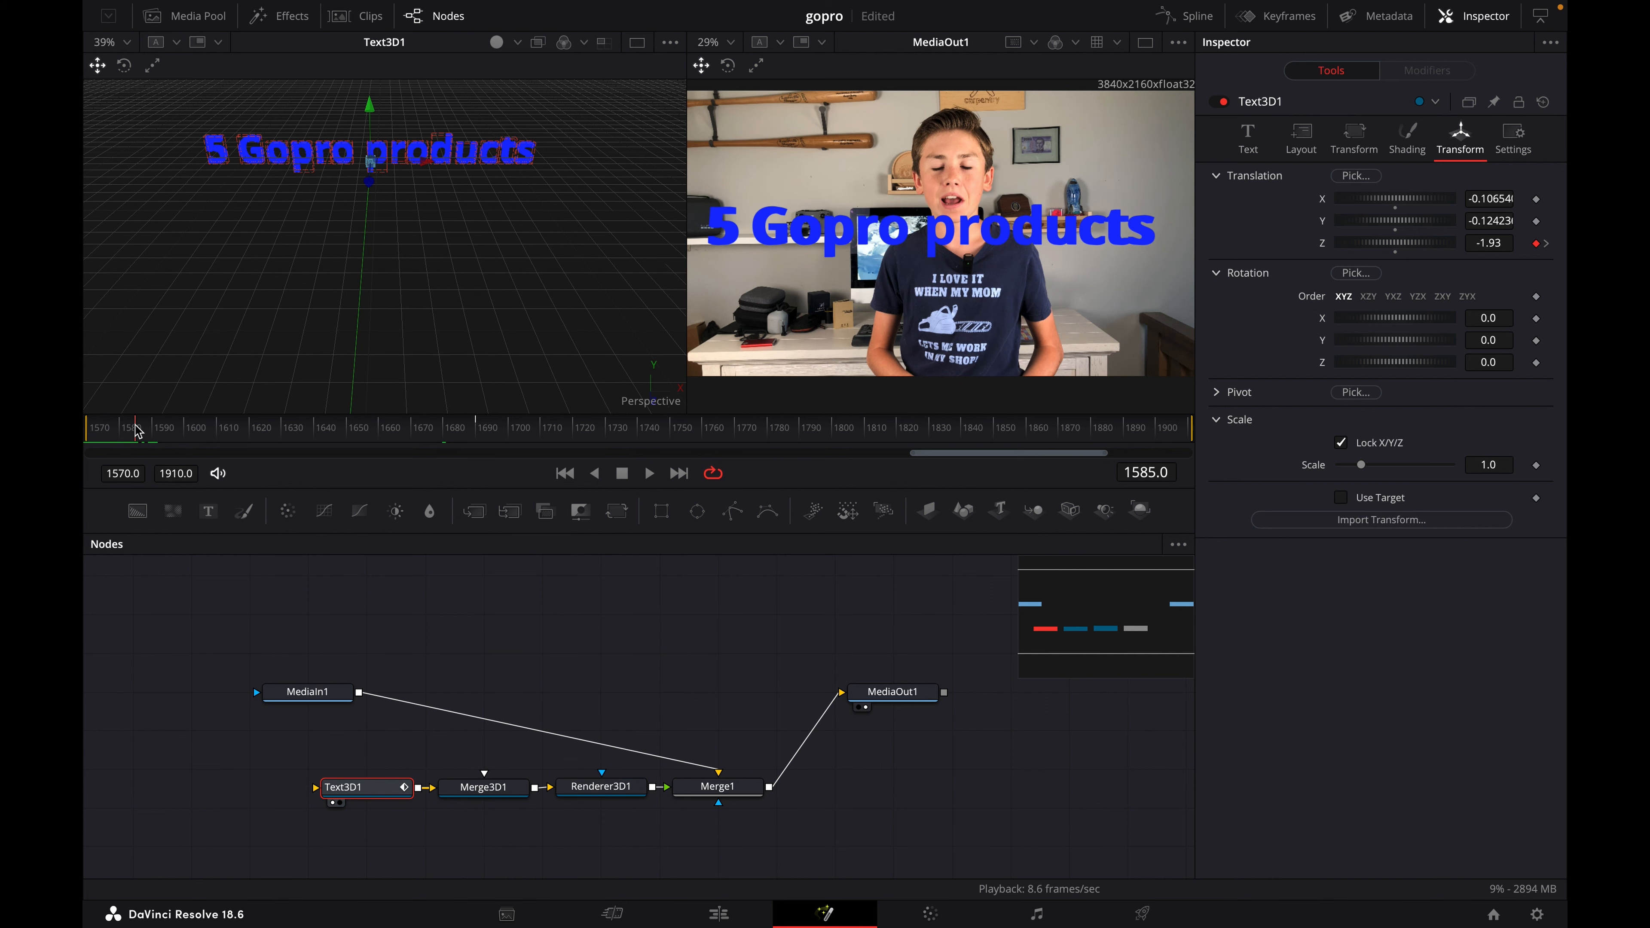
{"action": "key", "text": "space"}
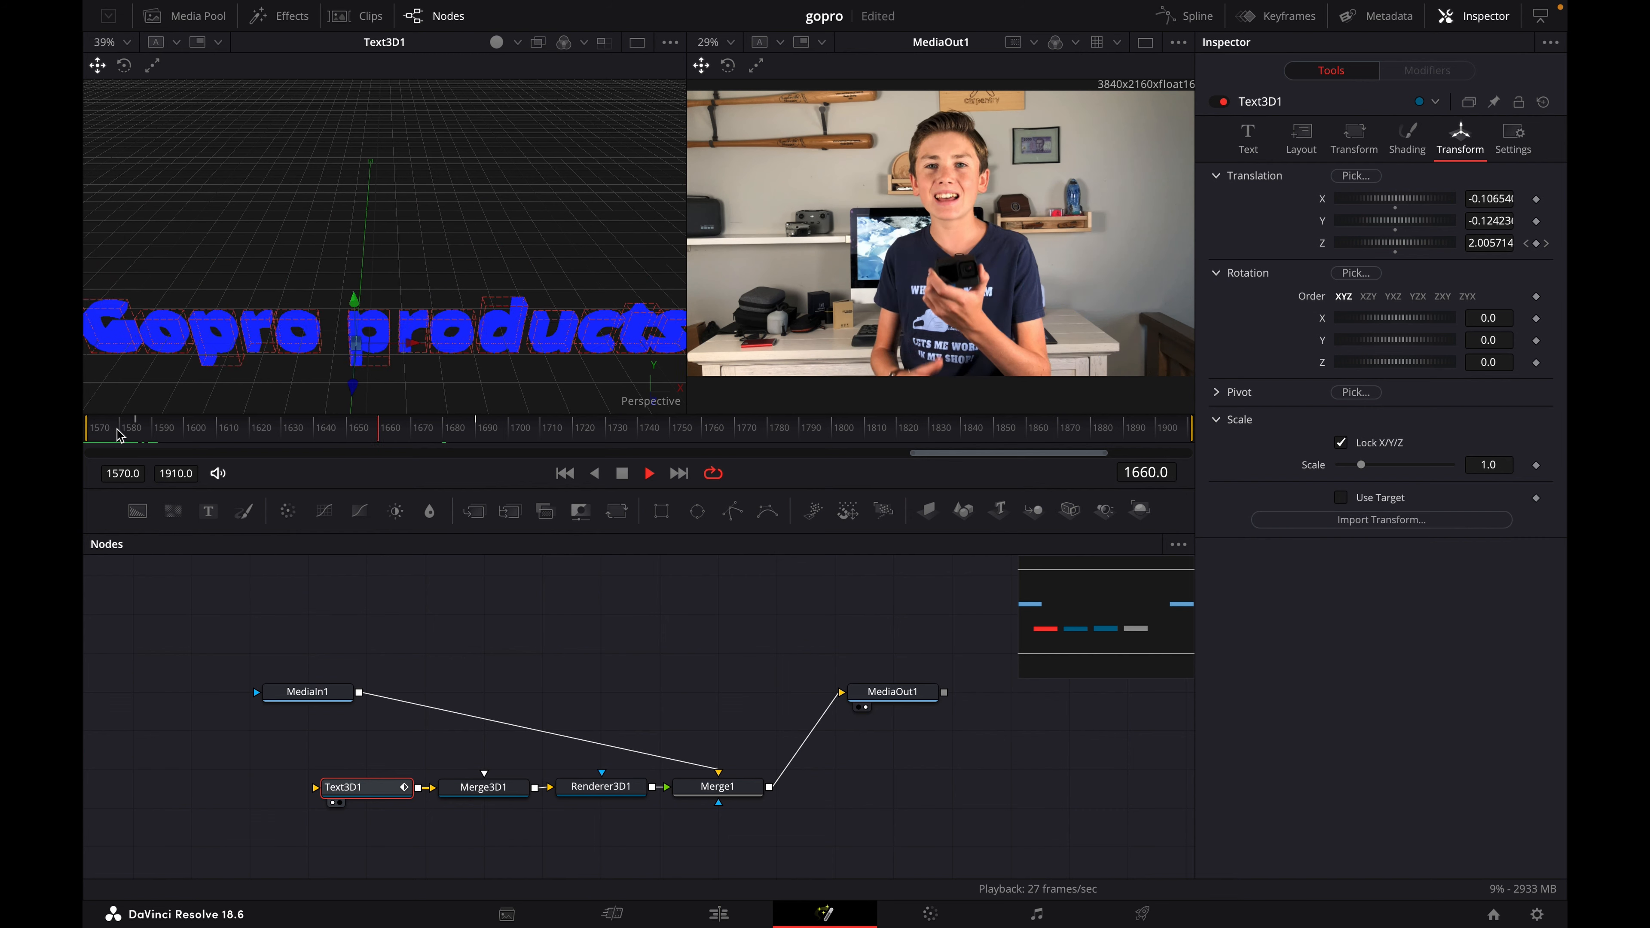
{"action": "key", "text": "space"}
{"action": "left_click", "coordinate": [117, 430]}
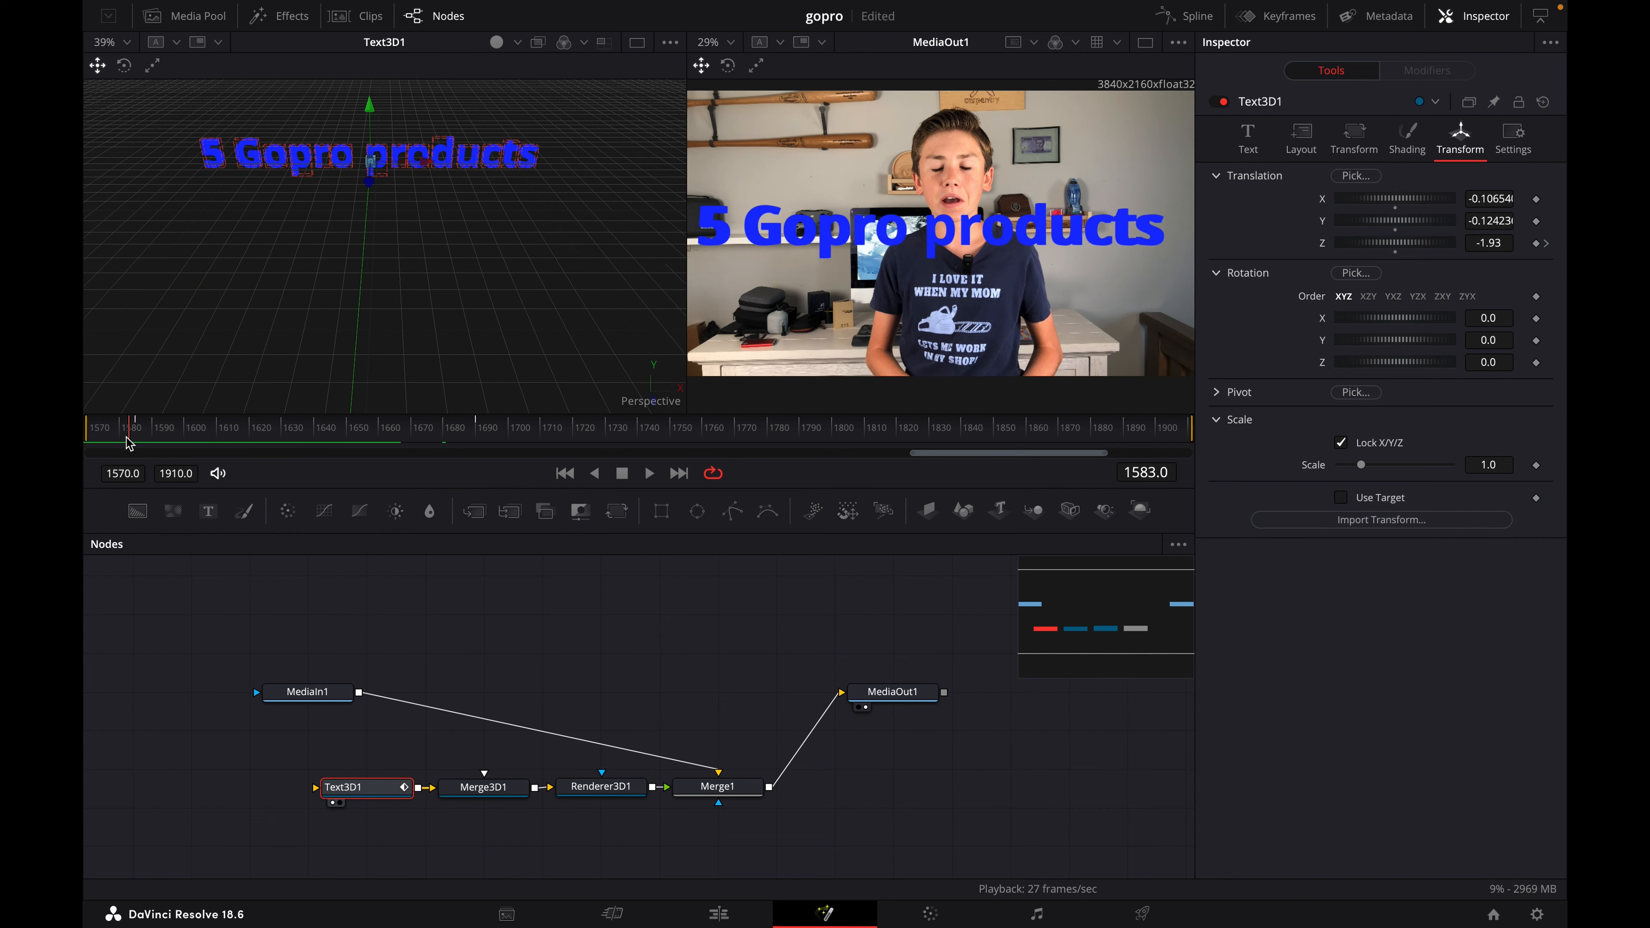
- Add a Z translation keyframe of -2.27 at frame 1620 and try changing it to the first keyframe's -1.93
{"action": "left_click_drag", "start_coordinate": [117, 434], "coordinate": [252, 450]}
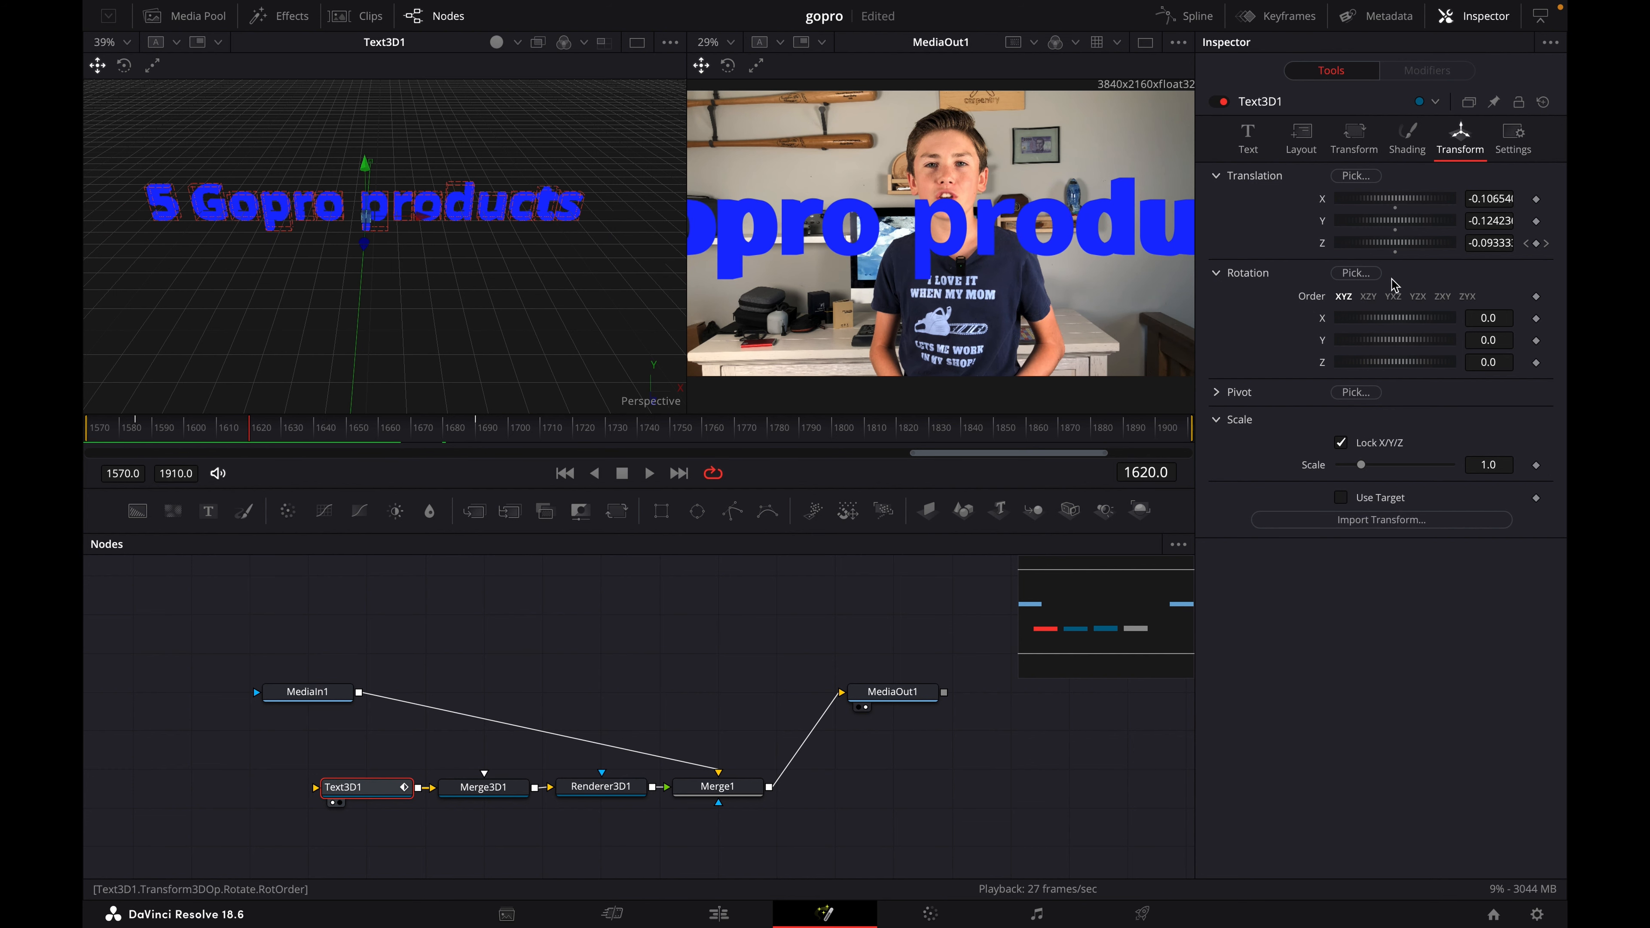
{"action": "left_click", "coordinate": [1536, 243]}
{"action": "left_click_drag", "start_coordinate": [1451, 243], "coordinate": [1438, 243]}
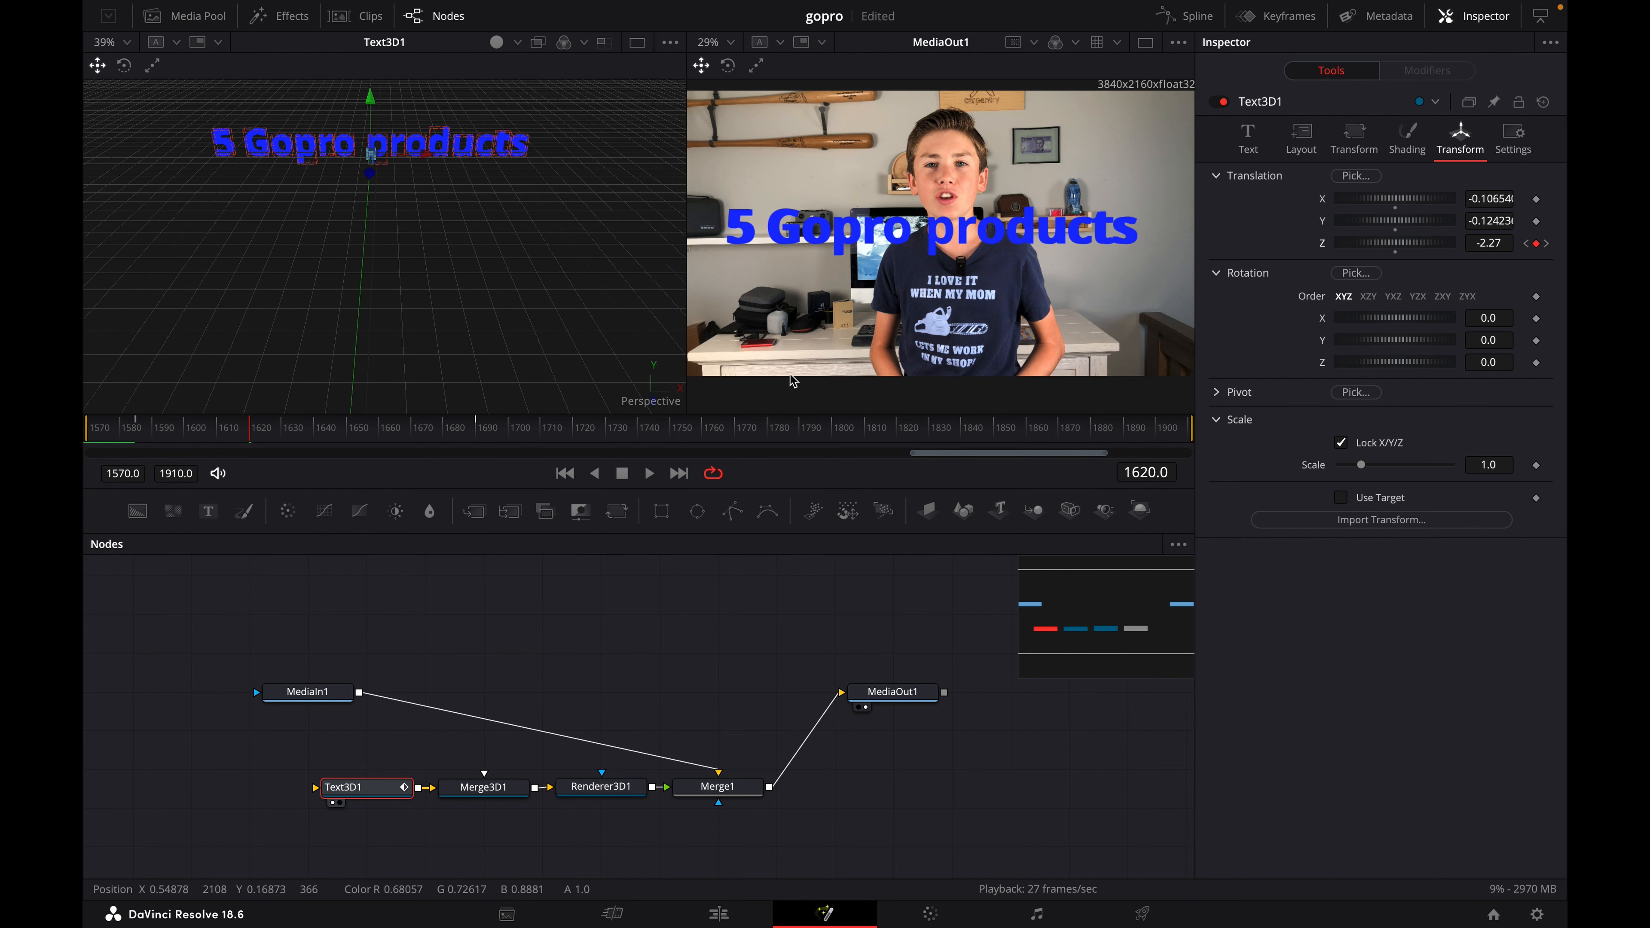
{"action": "left_click", "coordinate": [1525, 243]}
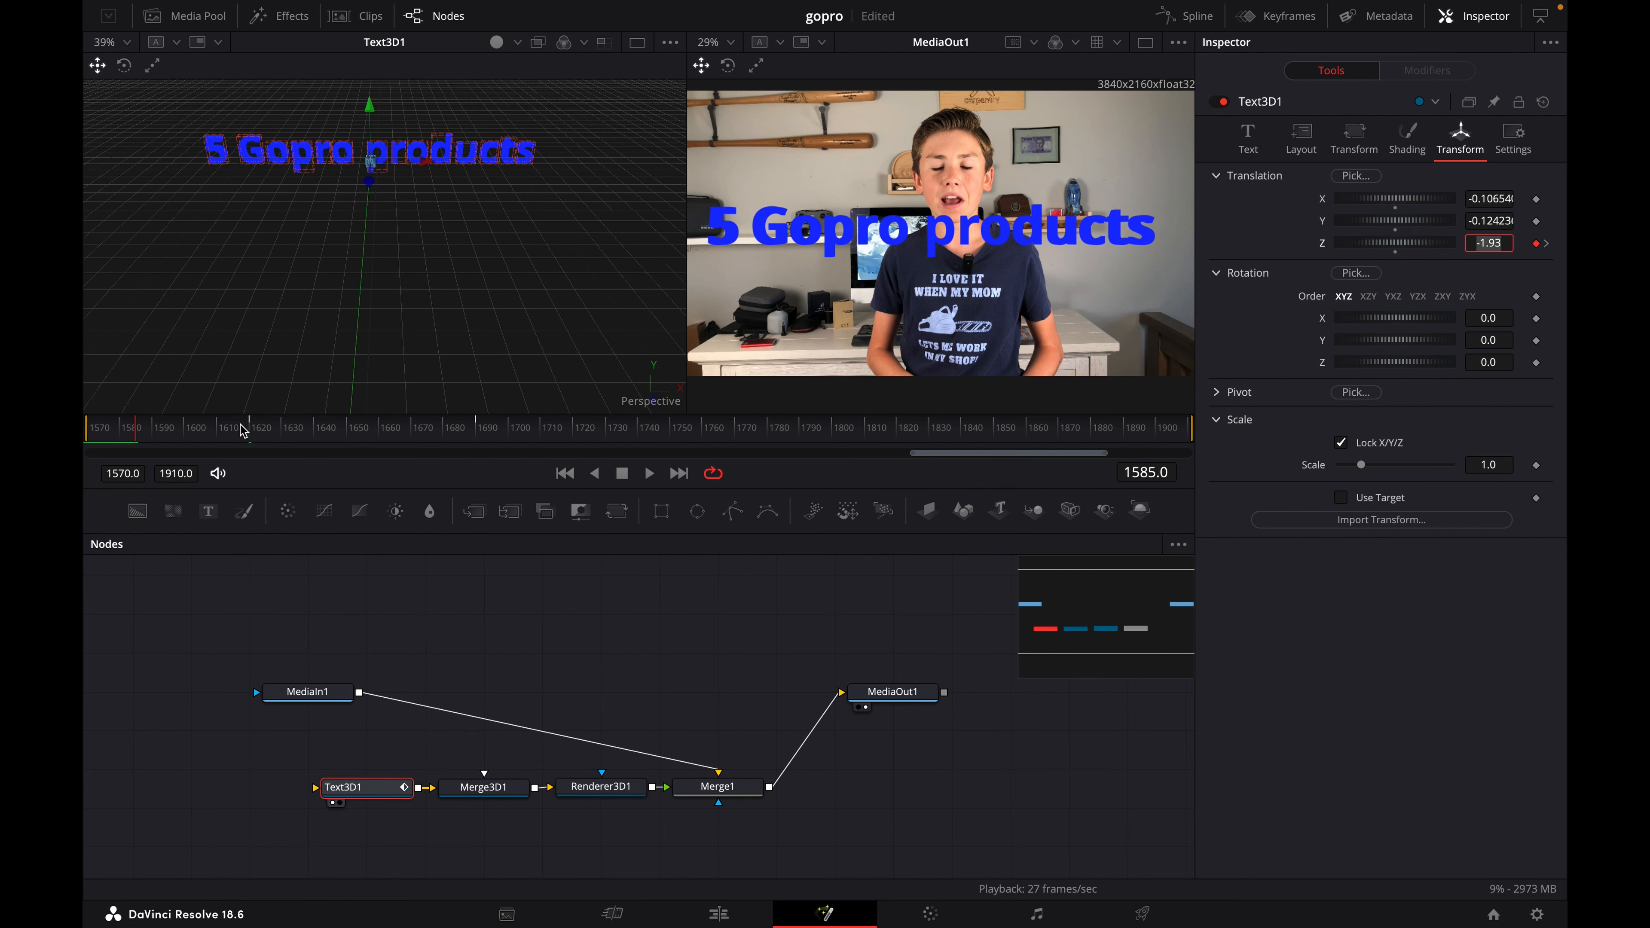
{"action": "left_click", "coordinate": [1546, 243]}
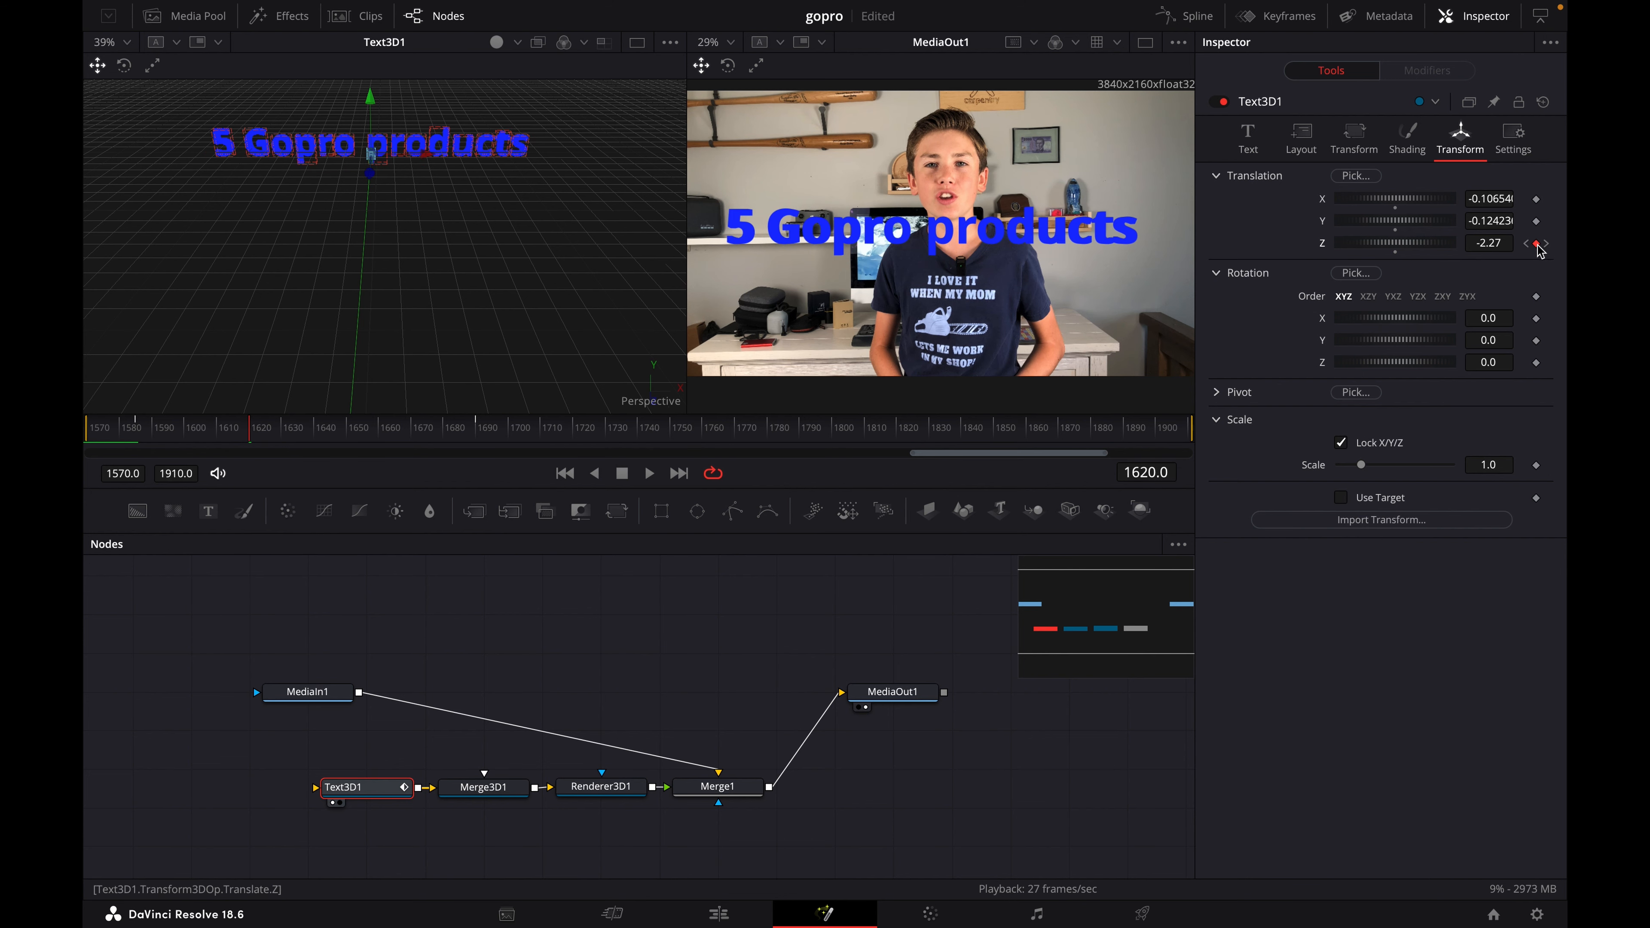
{"action": "left_click", "coordinate": [1508, 243]}
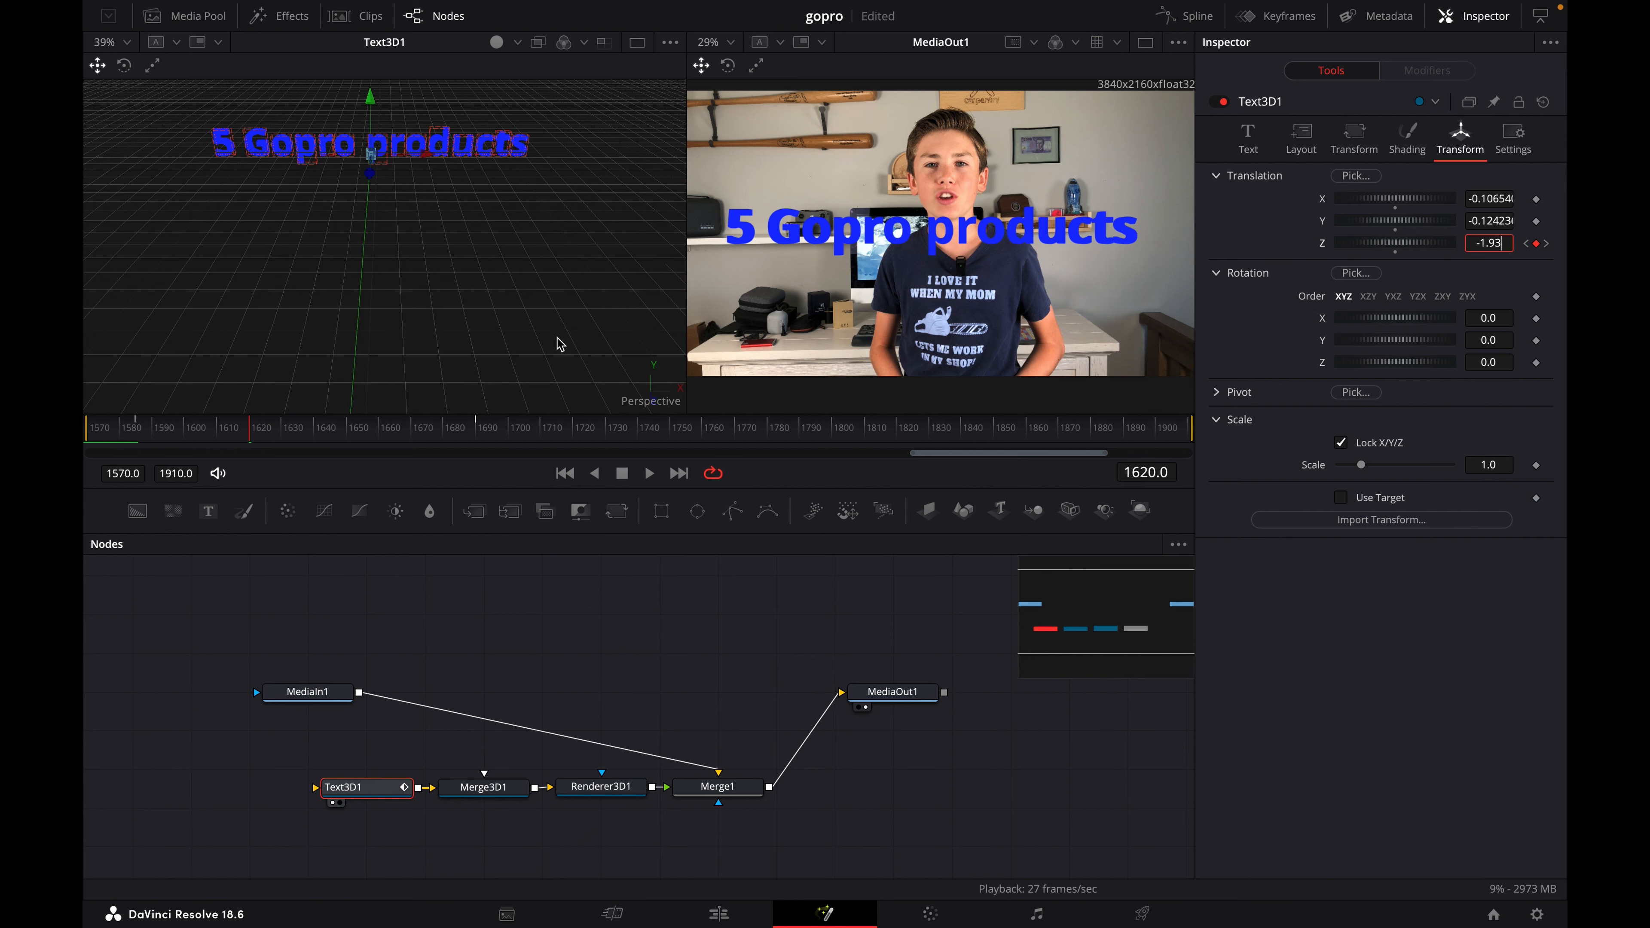
- Preview the text animation with the added middle keyframe by playing it from frame 1577
{"action": "left_click_drag", "start_coordinate": [248, 430], "coordinate": [112, 434]}
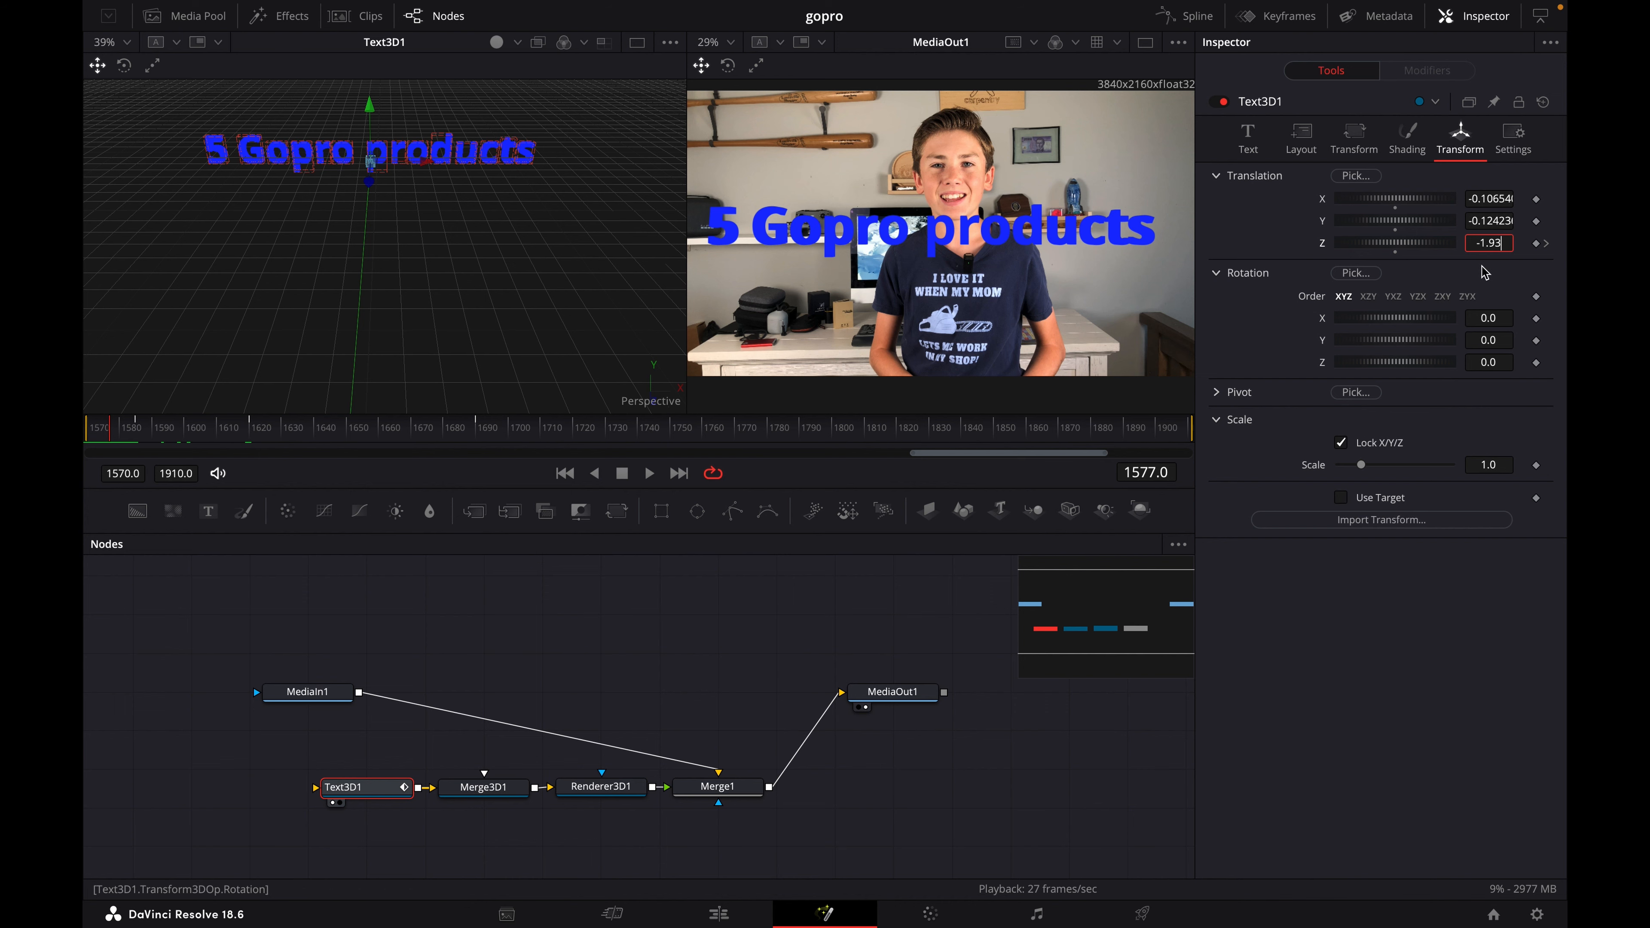
{"action": "key", "text": "space"}
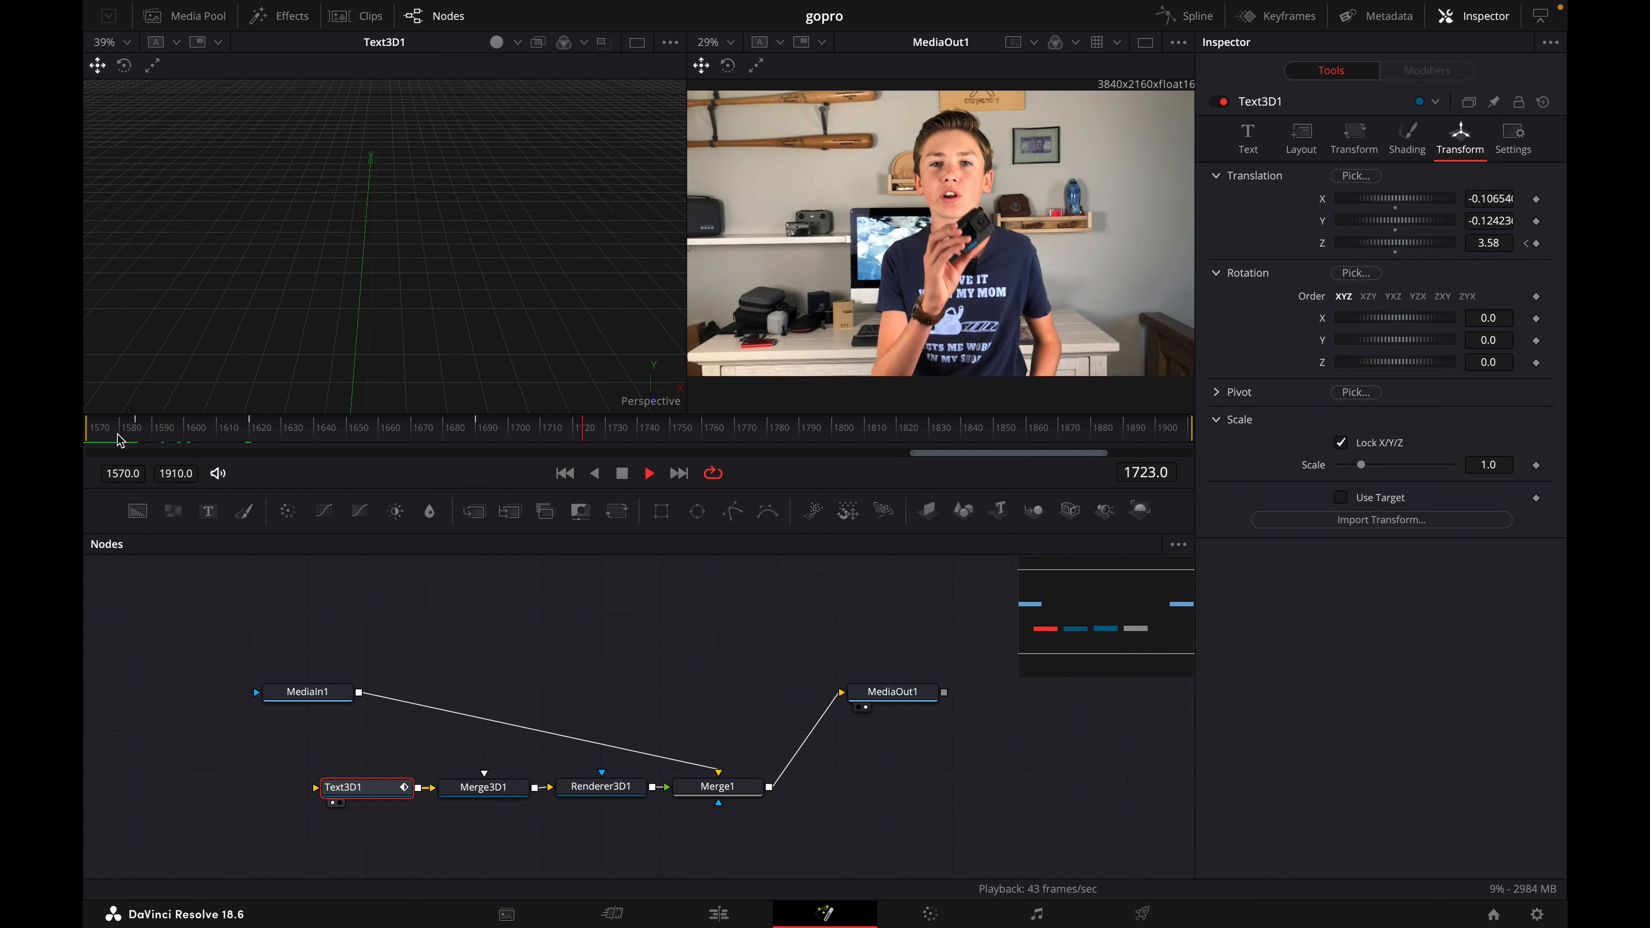
{"action": "key", "text": "space"}
- Delete the text's Z translation keyframes at frames 1690, 1620 and 1585, and lower the text to about Y -0.200
{"action": "left_click", "coordinate": [1525, 243]}
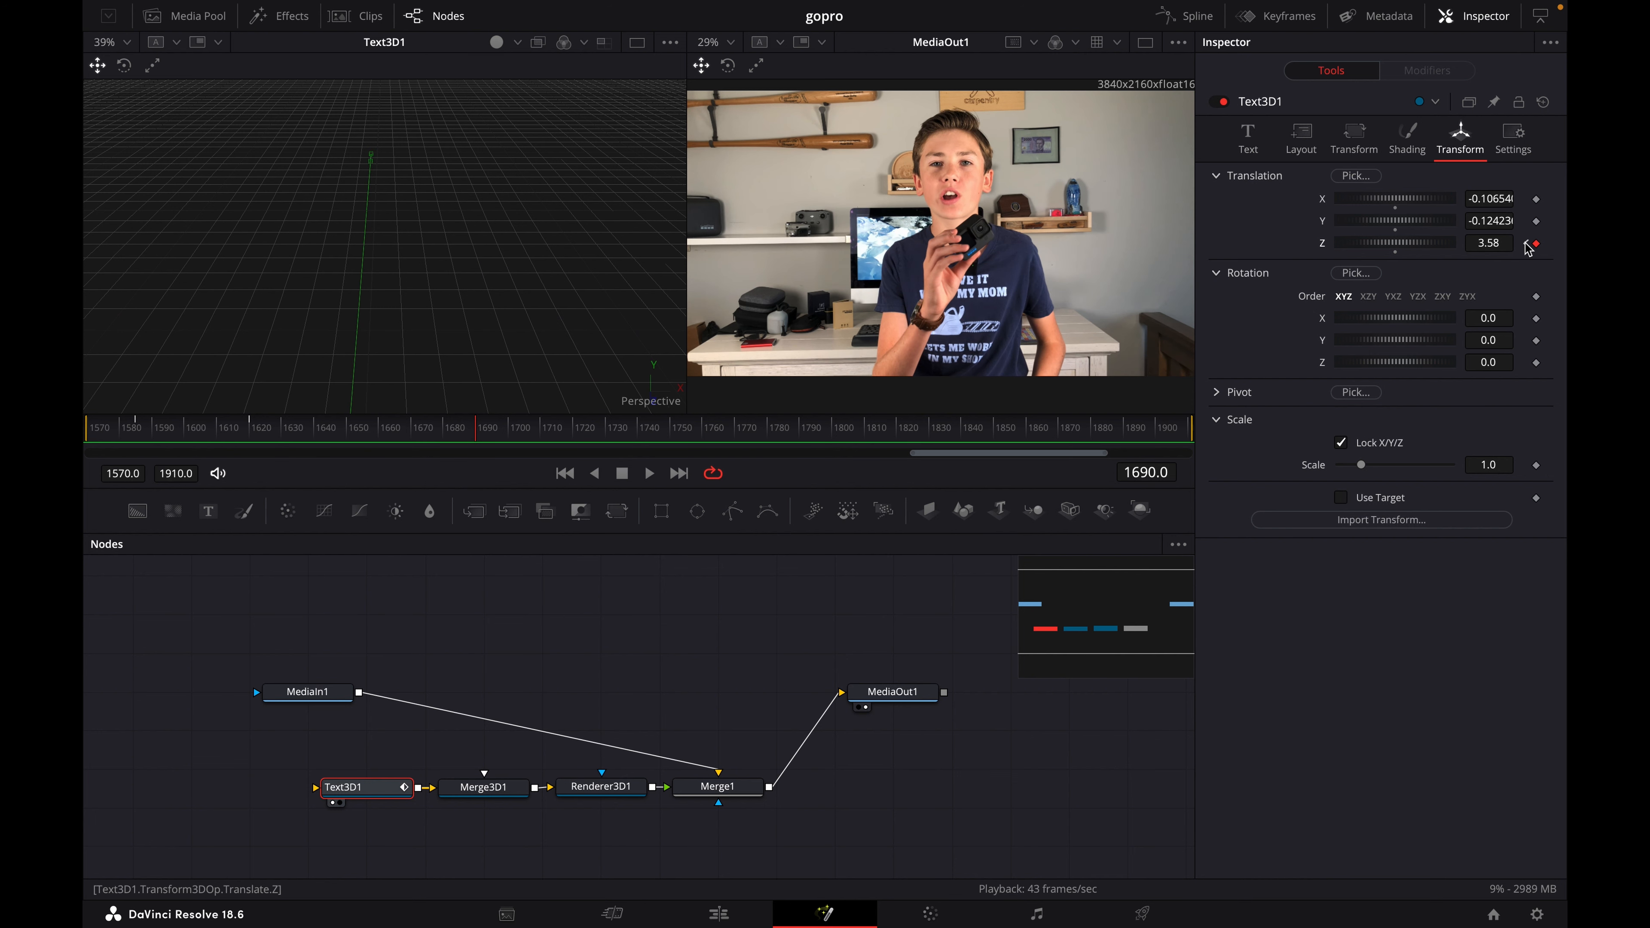
{"action": "left_click", "coordinate": [1526, 243]}
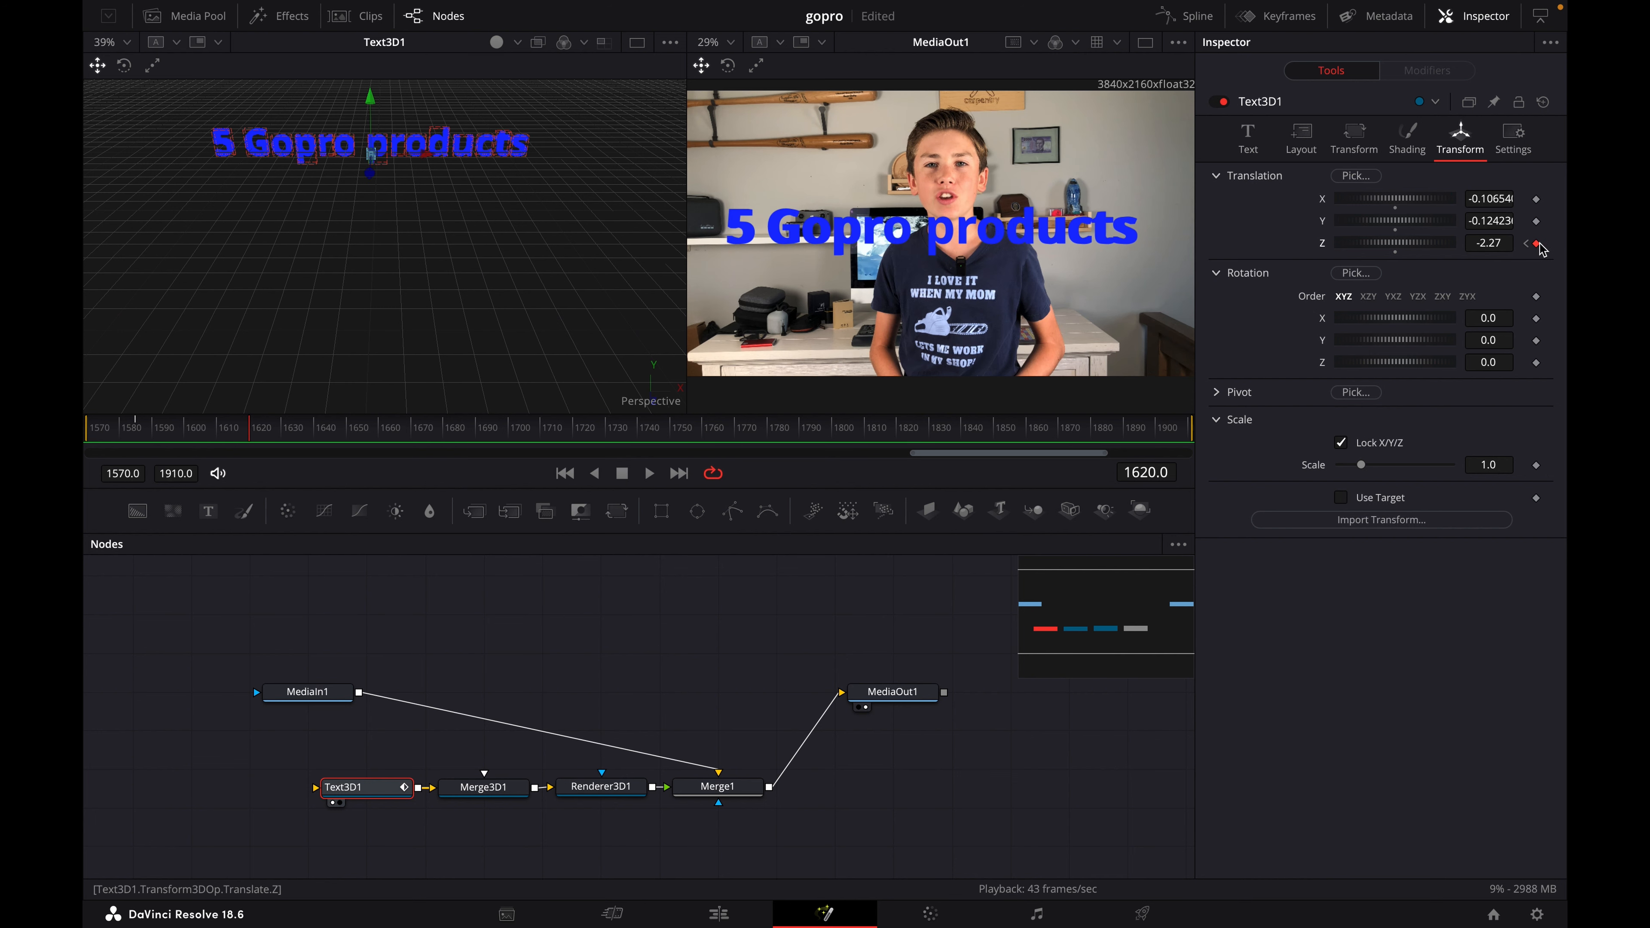
{"action": "left_click", "coordinate": [1536, 244]}
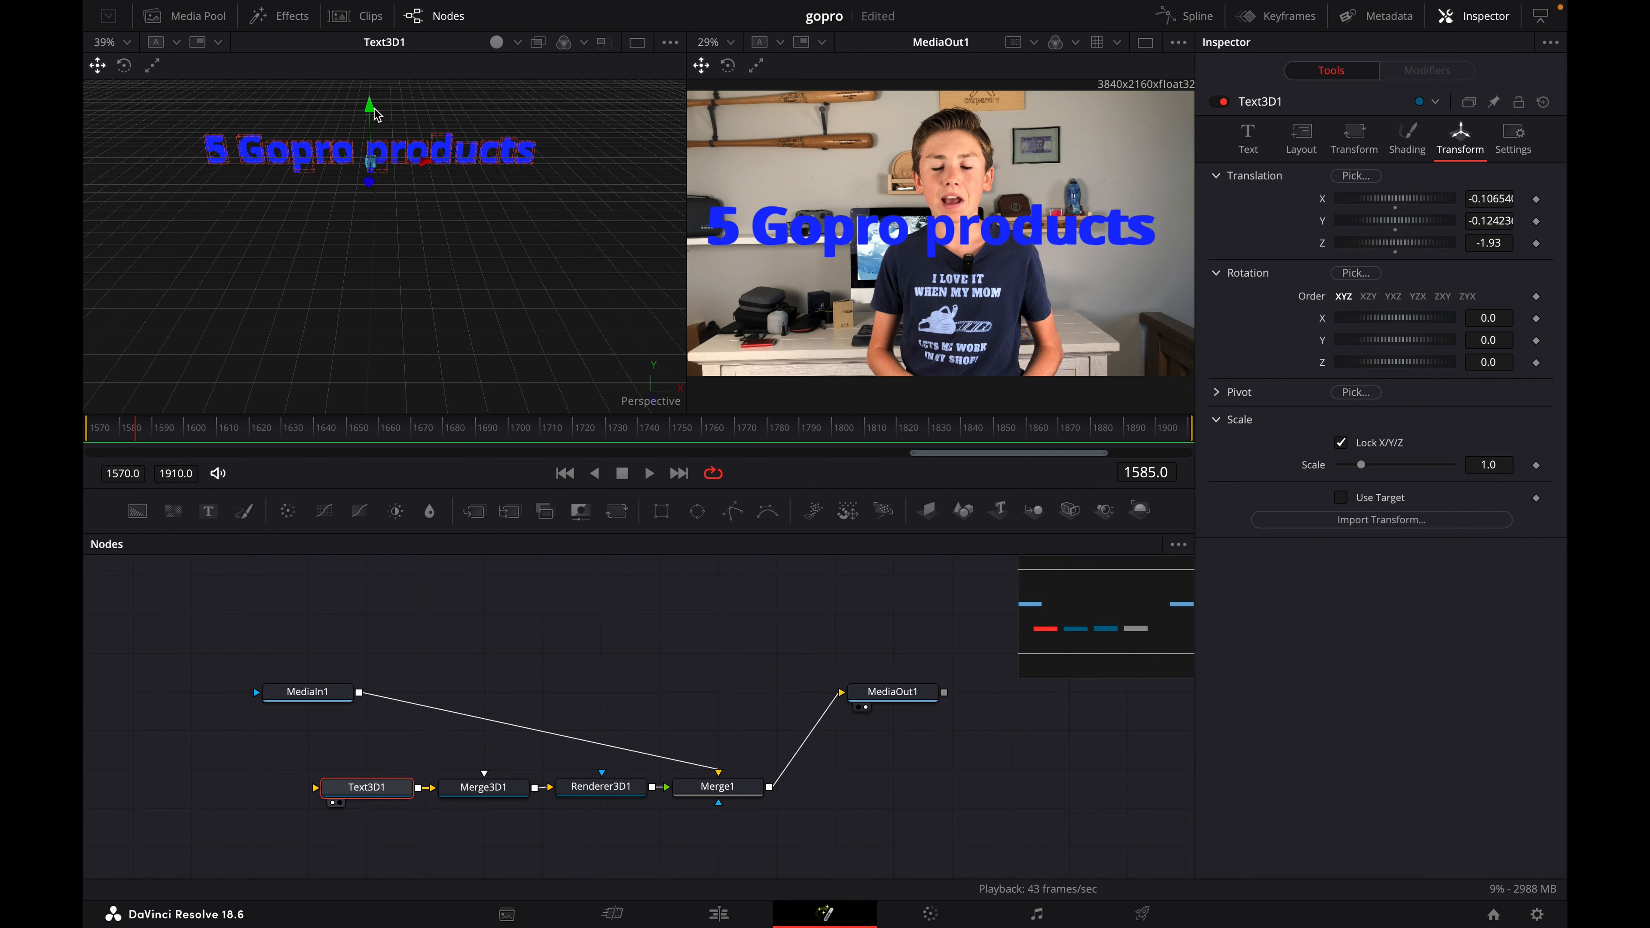
{"action": "left_click_drag", "start_coordinate": [372, 110], "coordinate": [369, 110]}
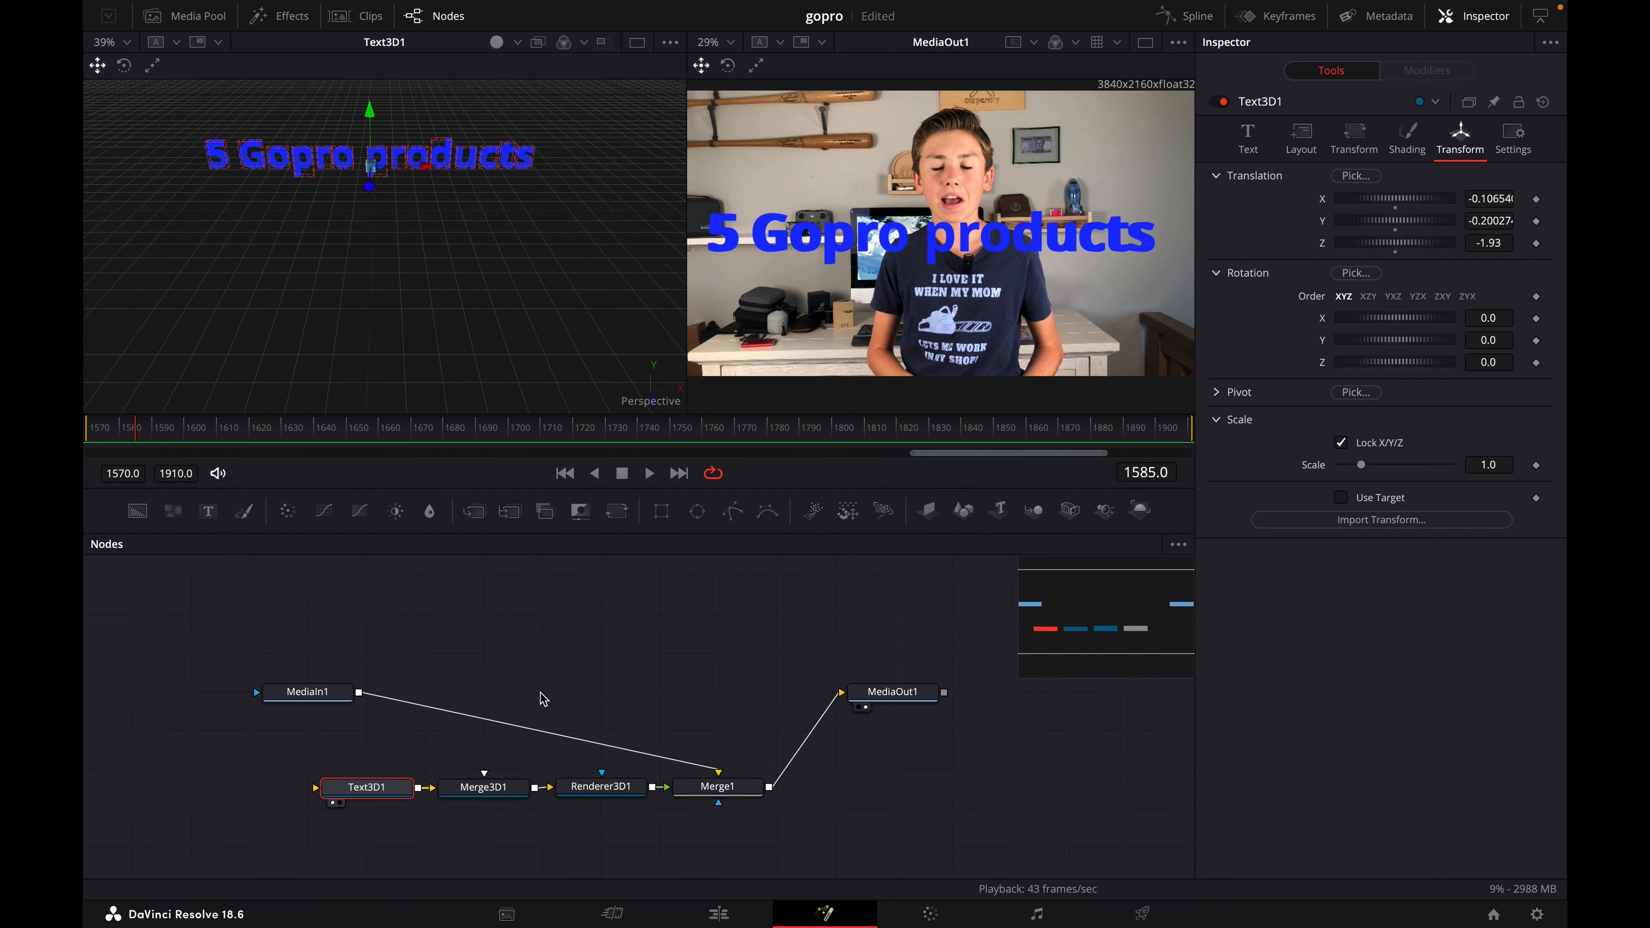
- Add a Directional Light node to the 3D text scene after Text3D1
{"action": "key", "text": "shift+space"}
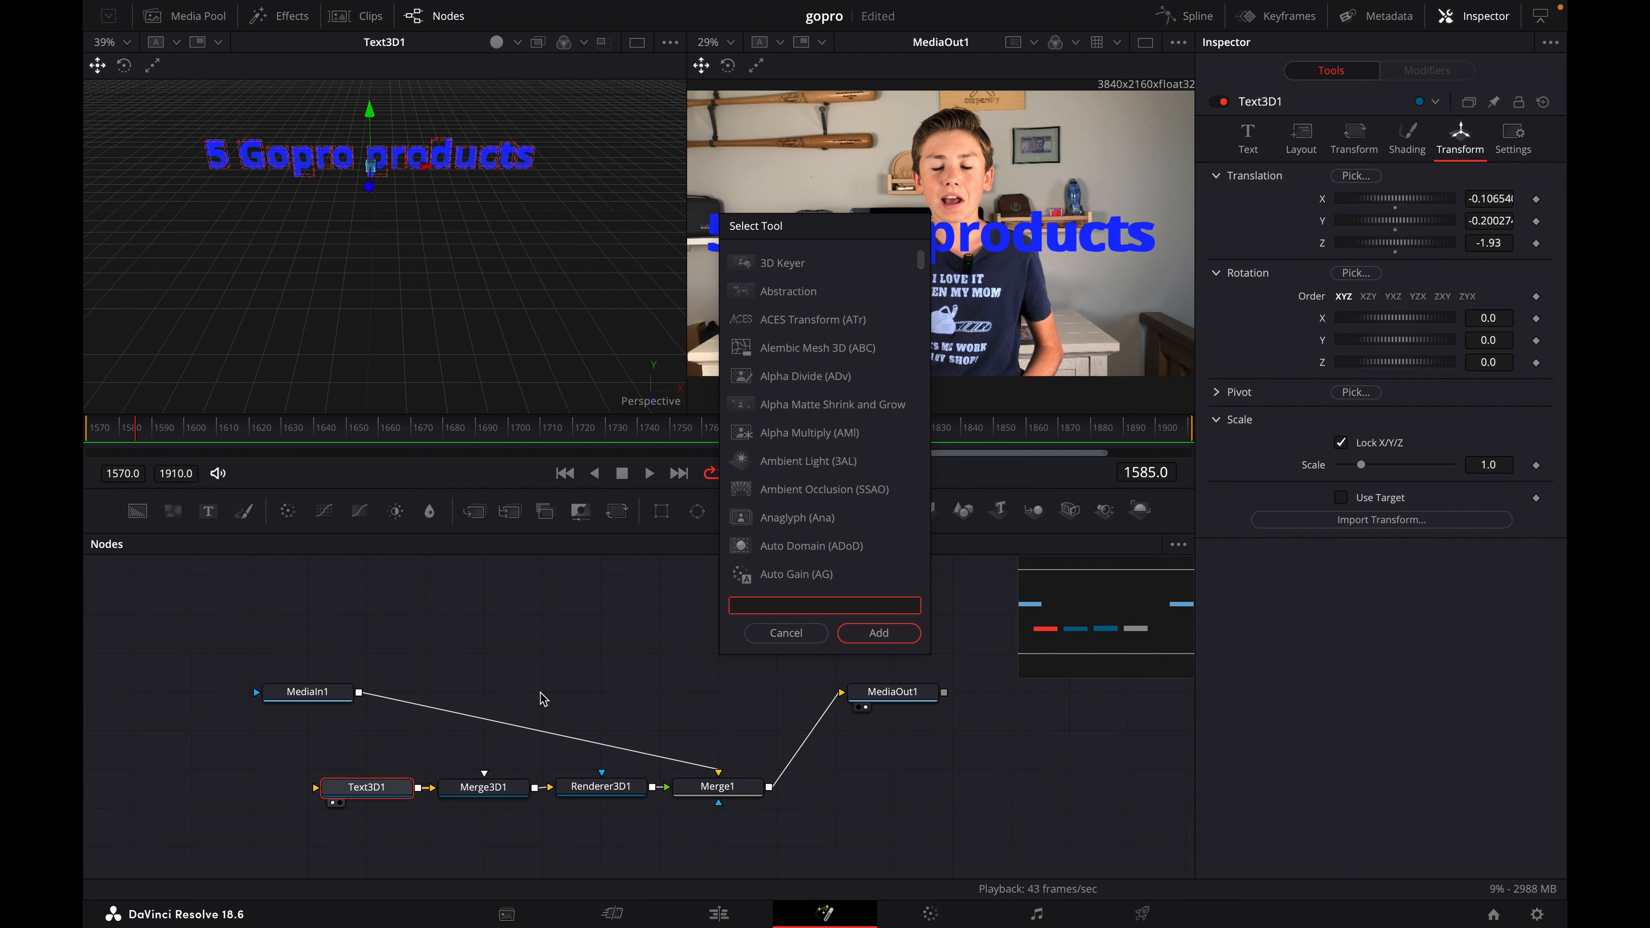
{"action": "type", "text": "light"}
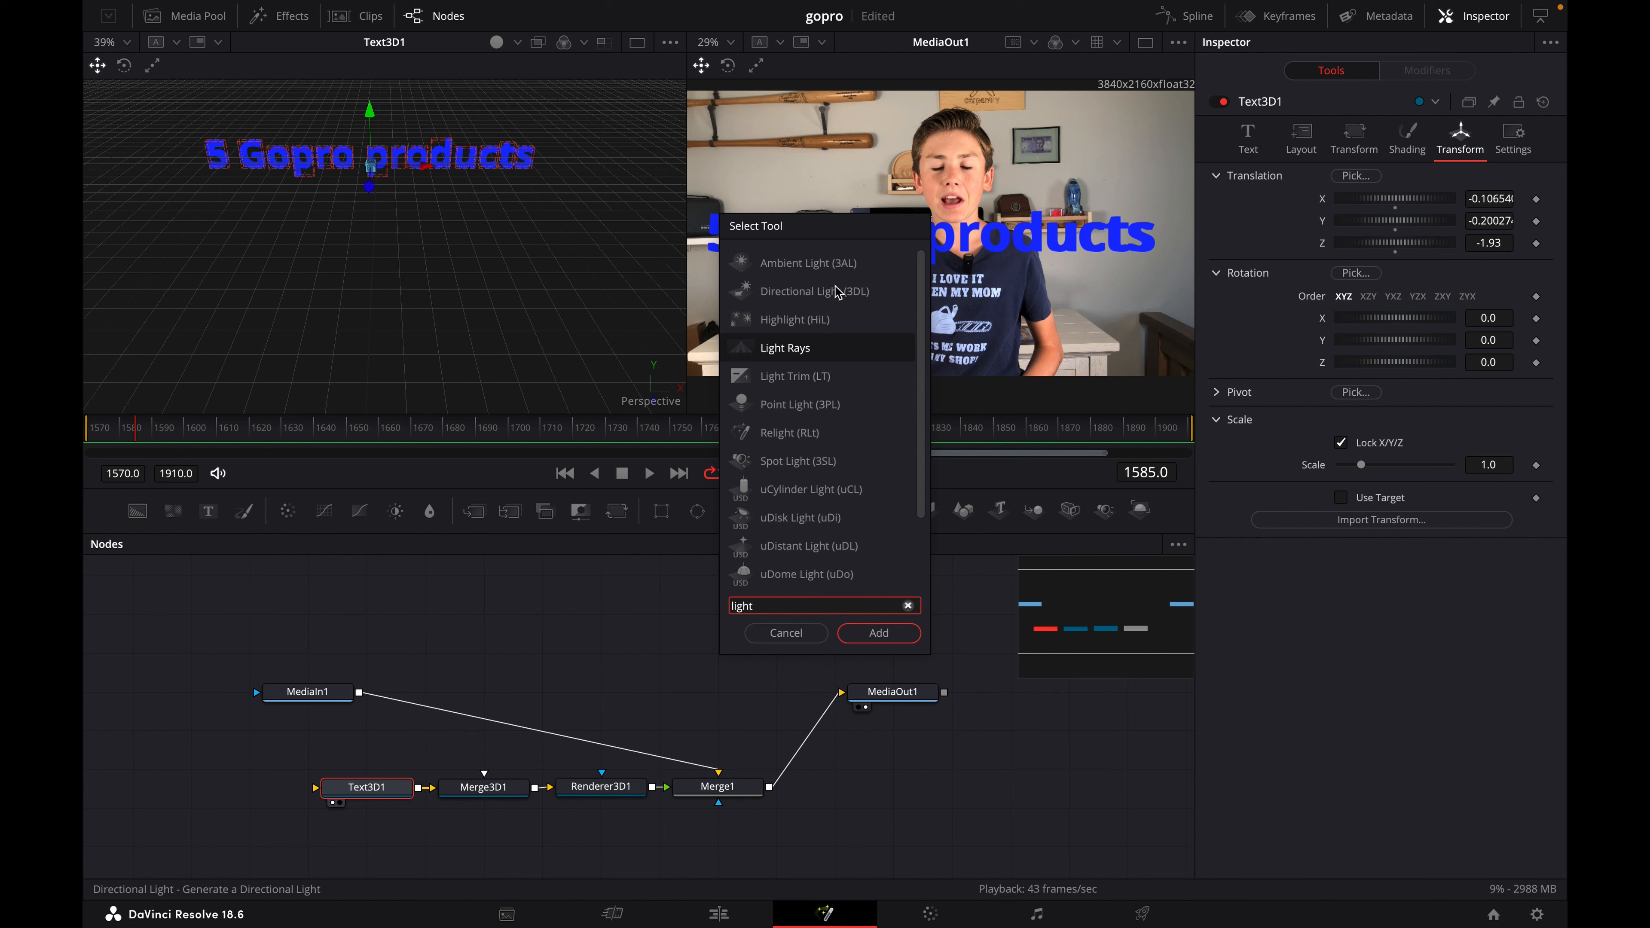
{"action": "left_click", "coordinate": [814, 294]}
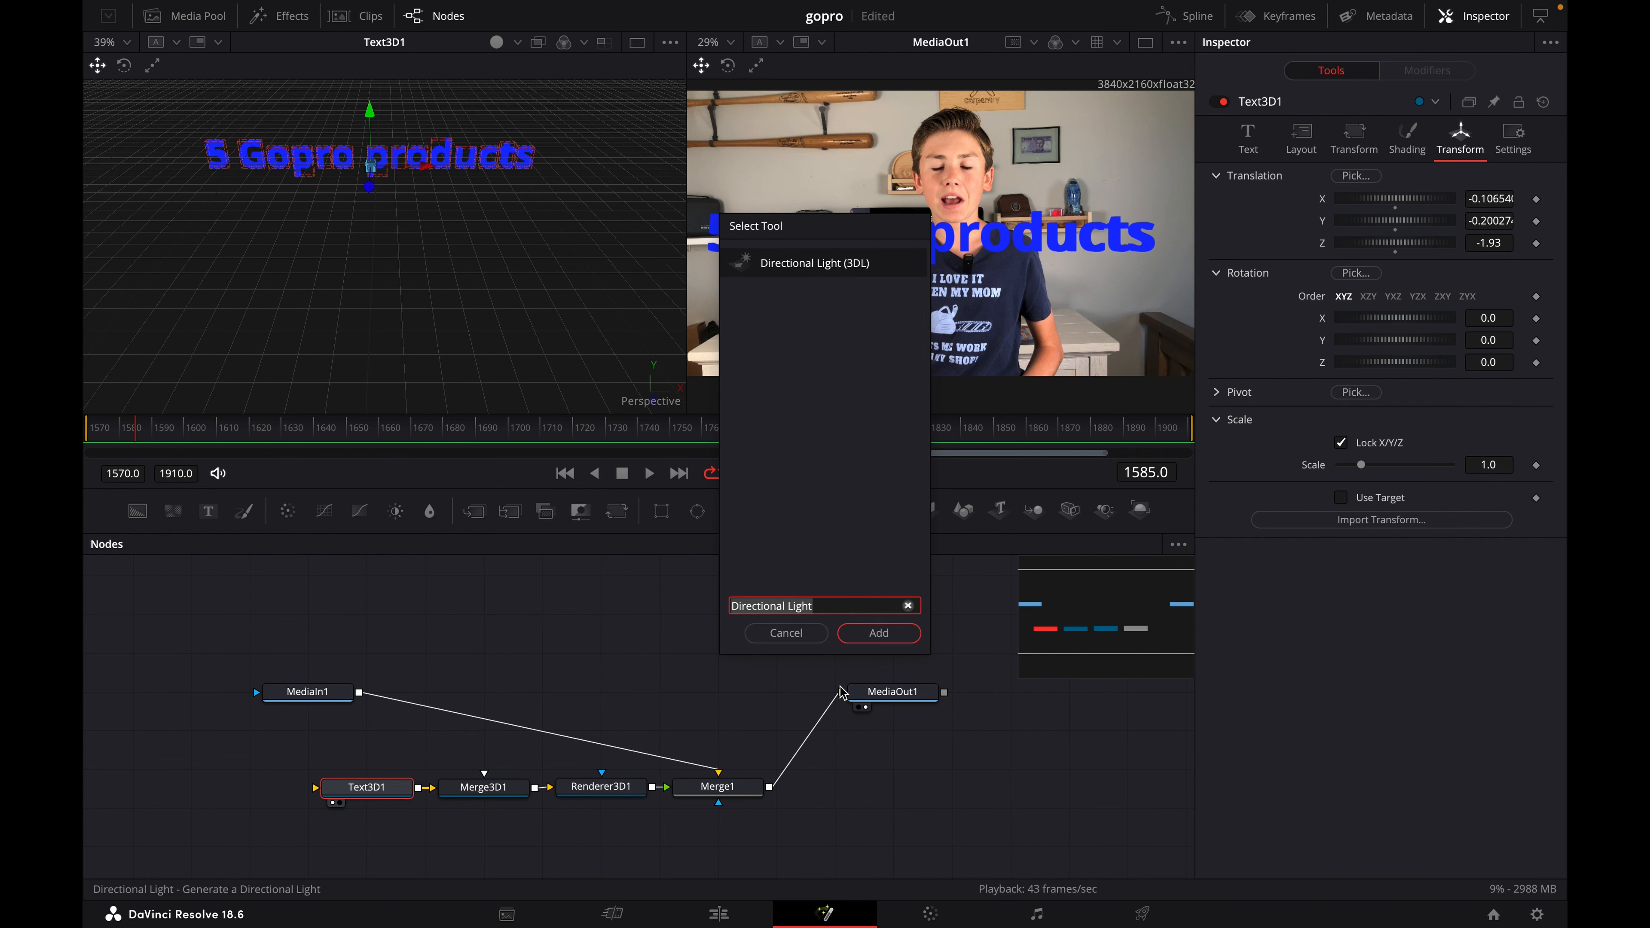
{"action": "left_click", "coordinate": [860, 640]}
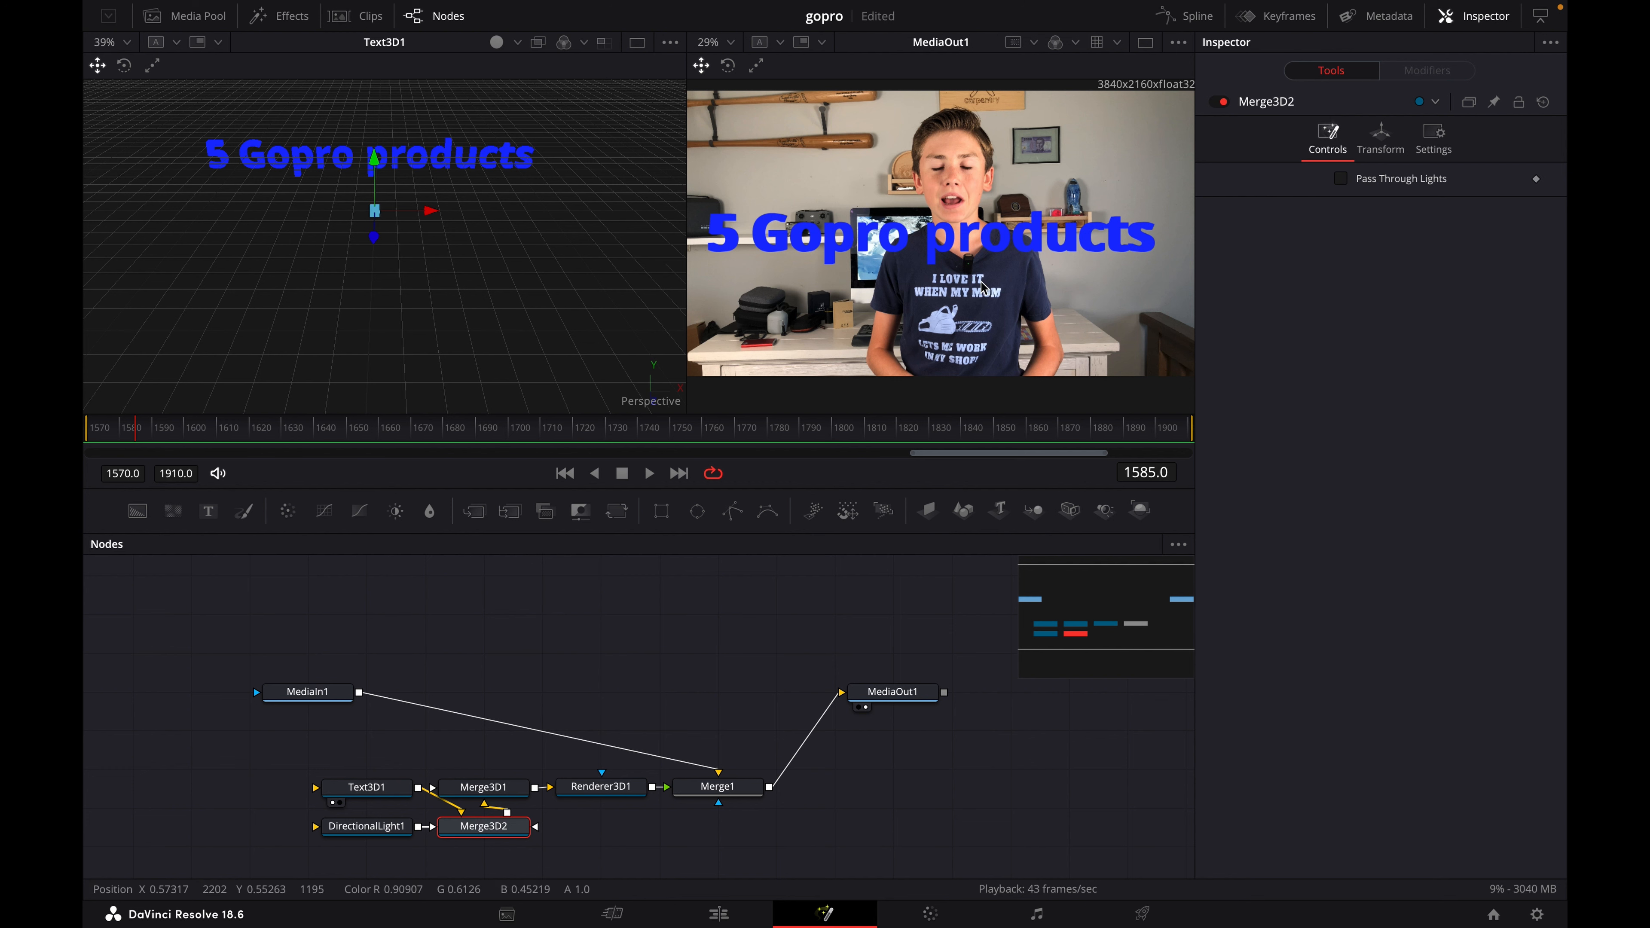
- Move the directional light slightly forward along Z and enable lighting in Renderer3D1
{"action": "left_click", "coordinate": [385, 827]}
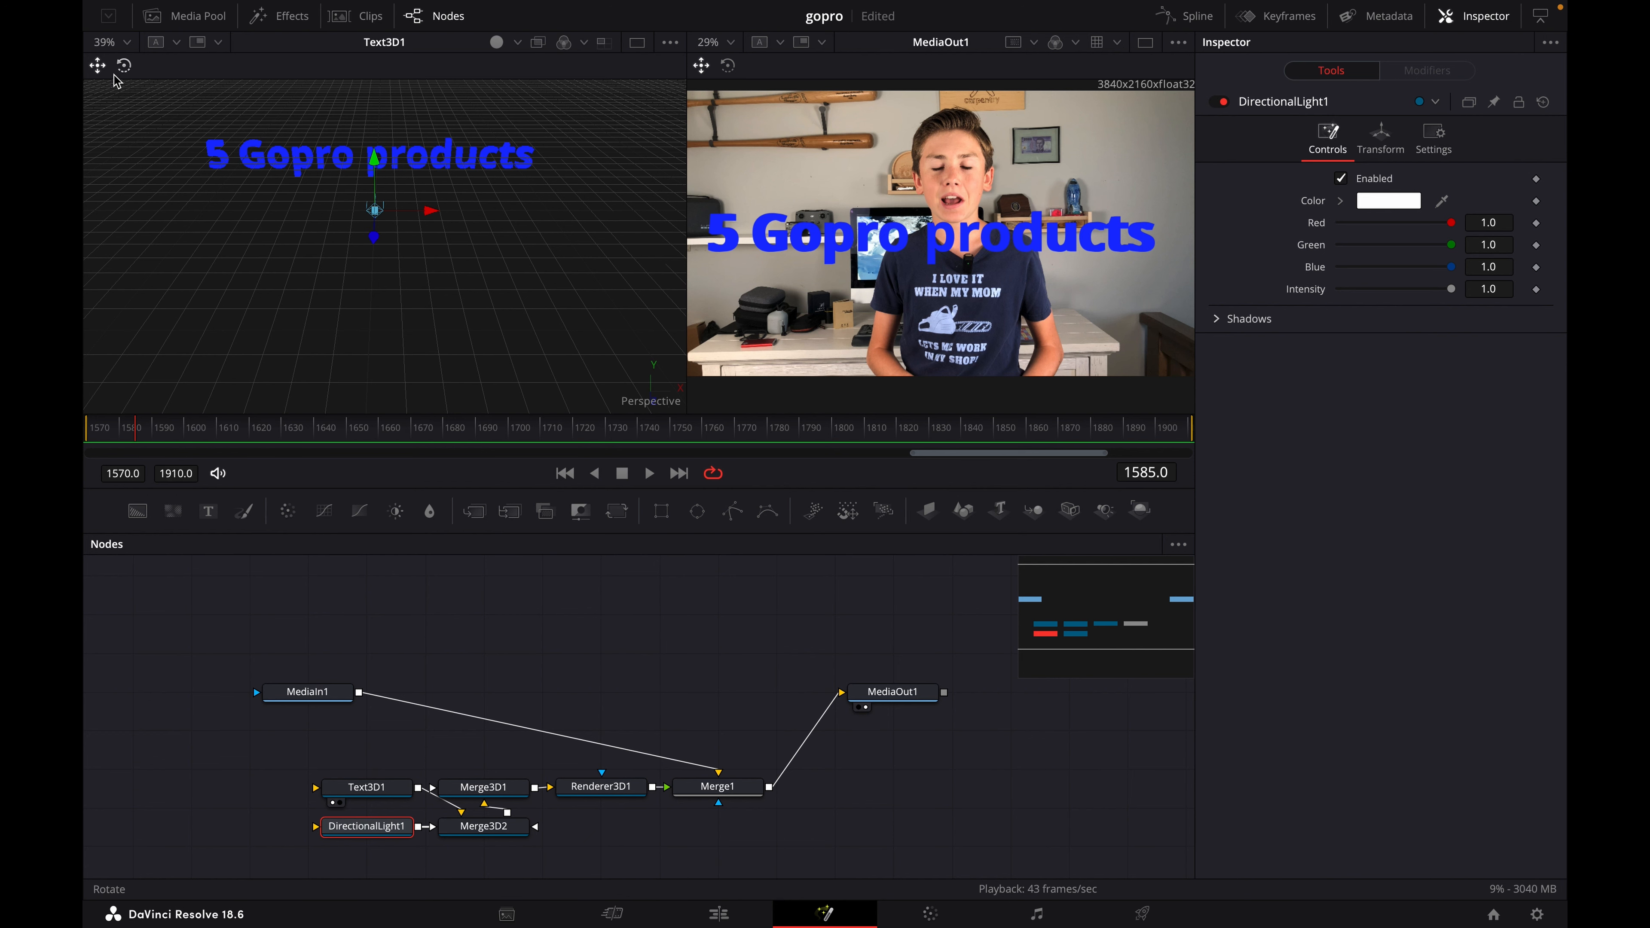
{"action": "left_click_drag", "start_coordinate": [372, 242], "coordinate": [378, 255]}
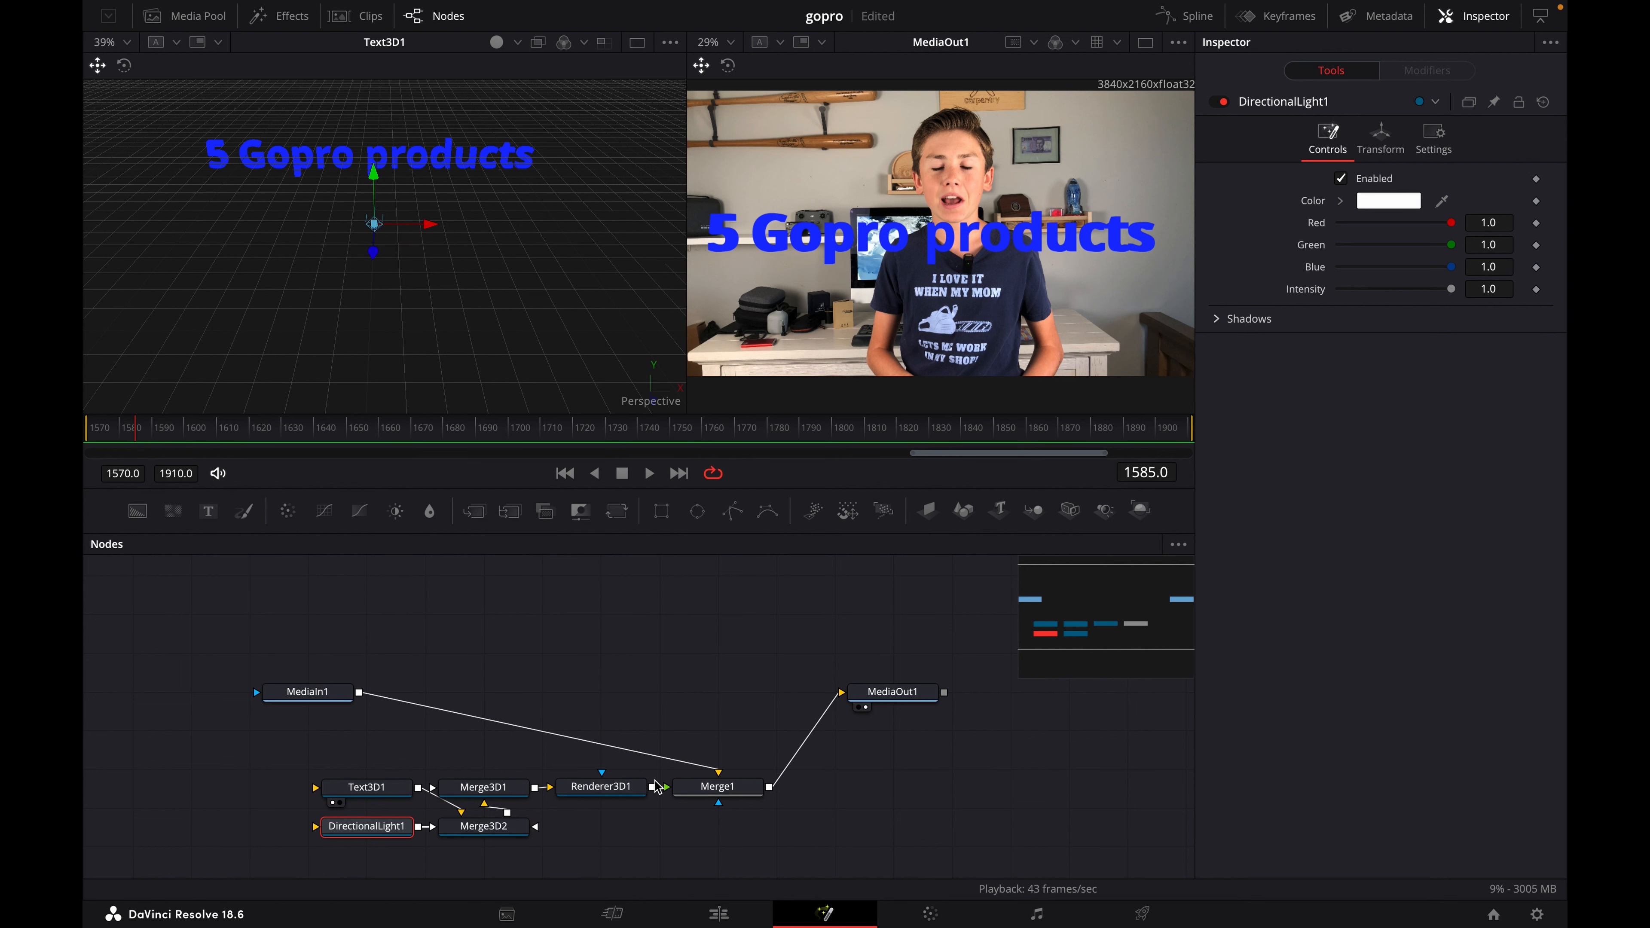
{"action": "left_click", "coordinate": [646, 791]}
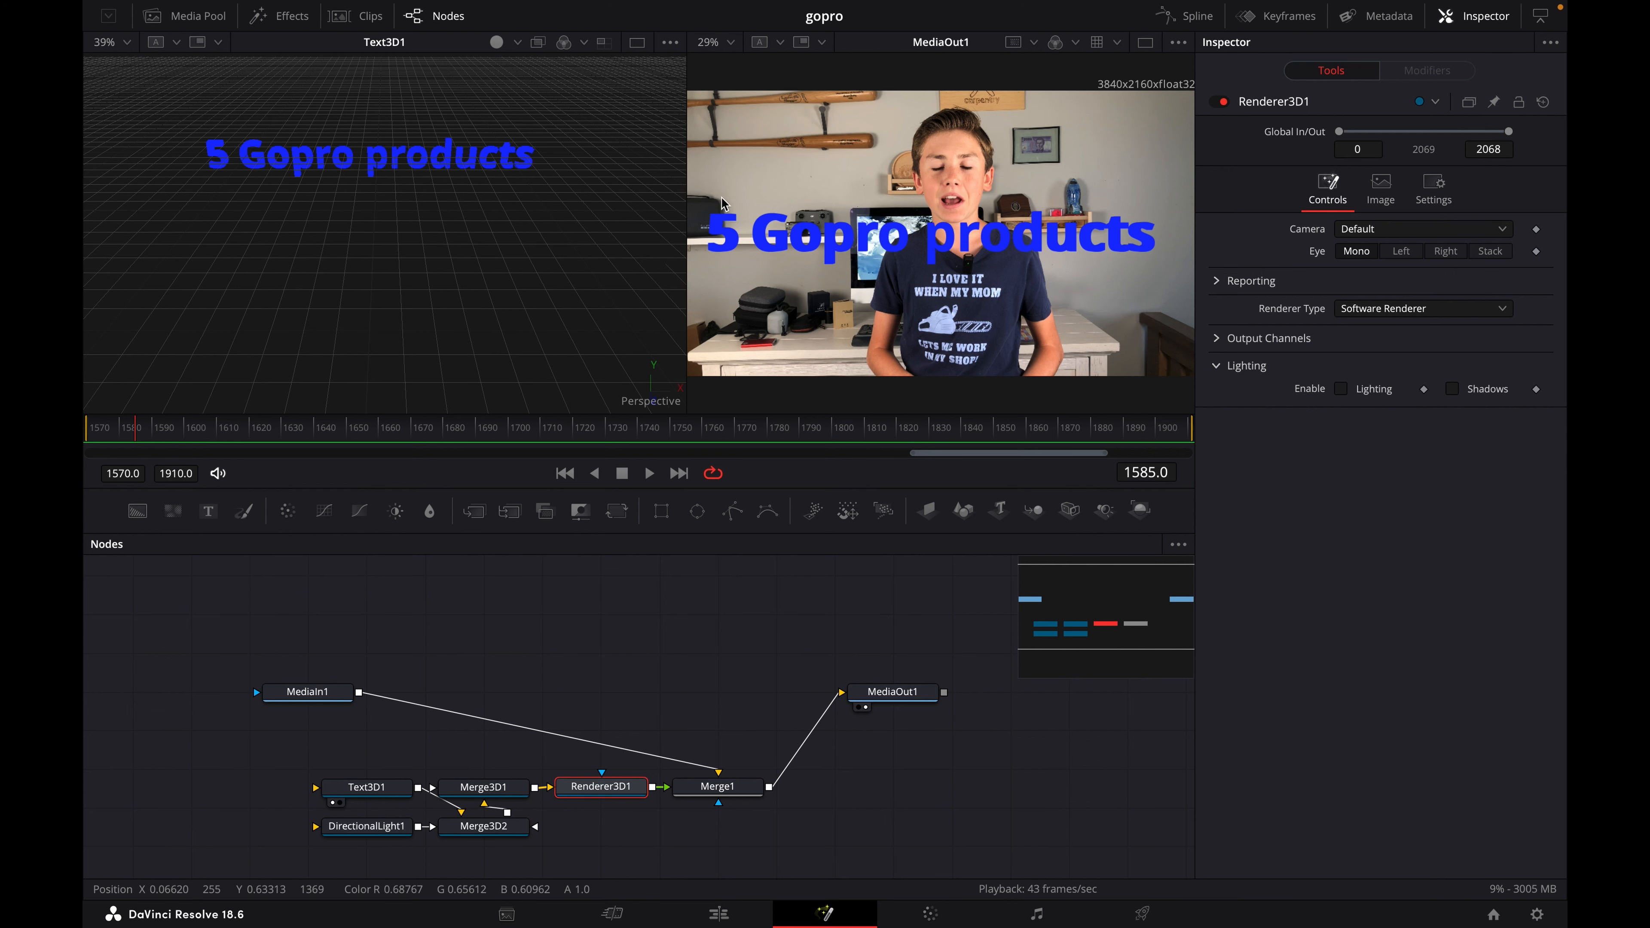
{"action": "left_click", "coordinate": [1343, 390]}
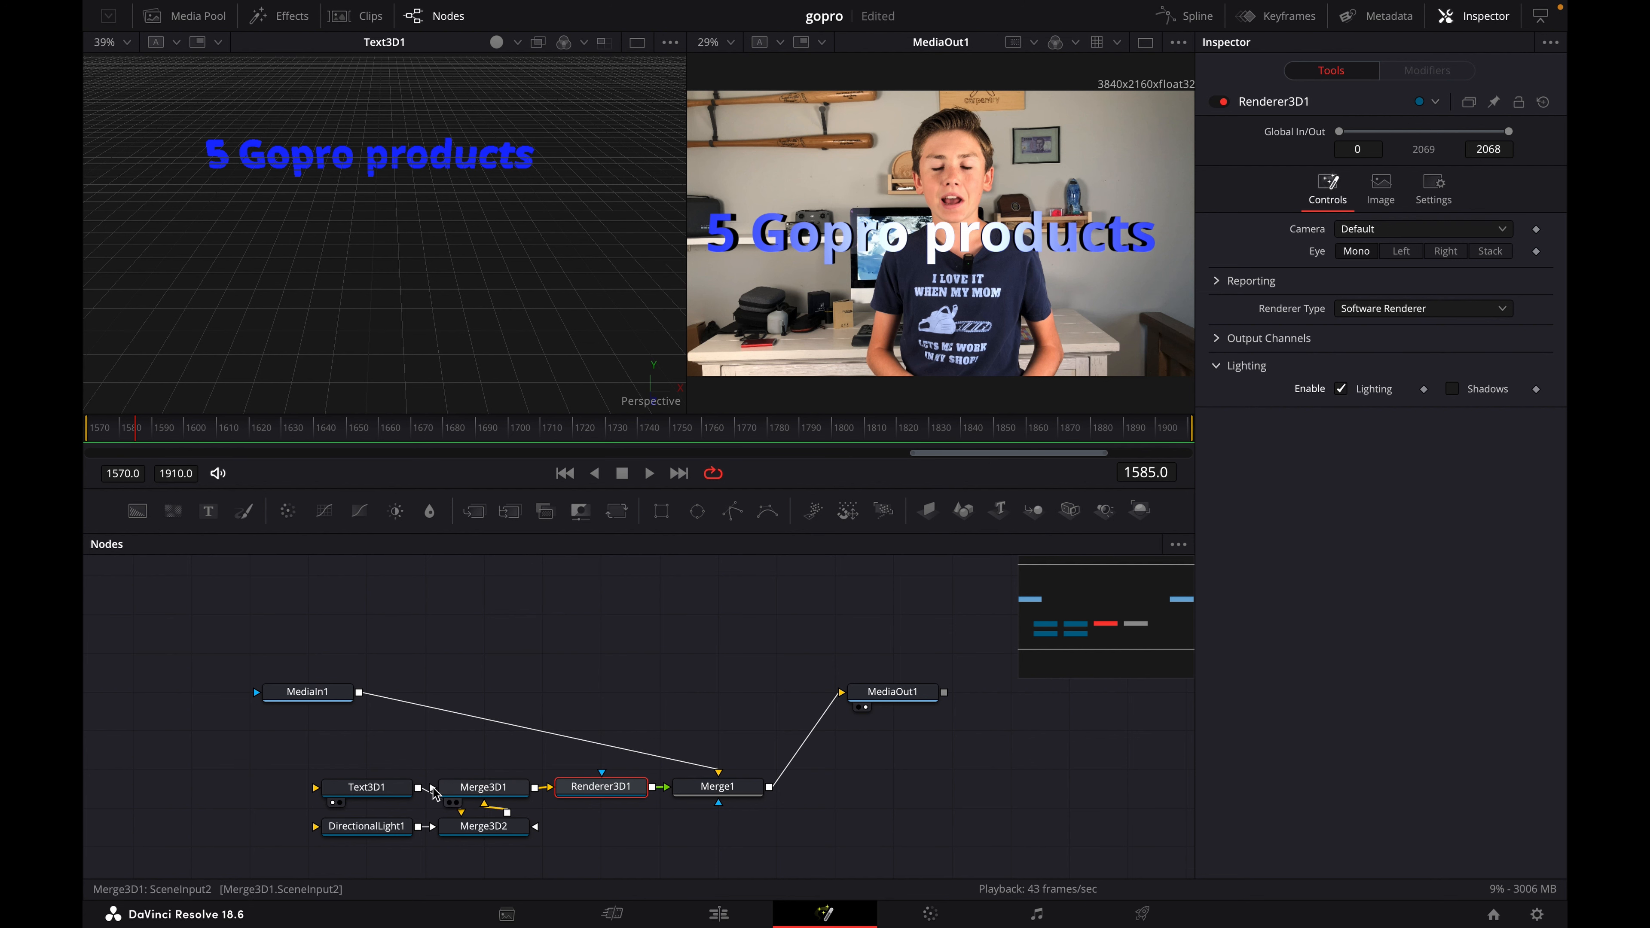
- Move the directional light to the left of the 3D text and rotate it to light the left part of the text
{"action": "left_click", "coordinate": [365, 827]}
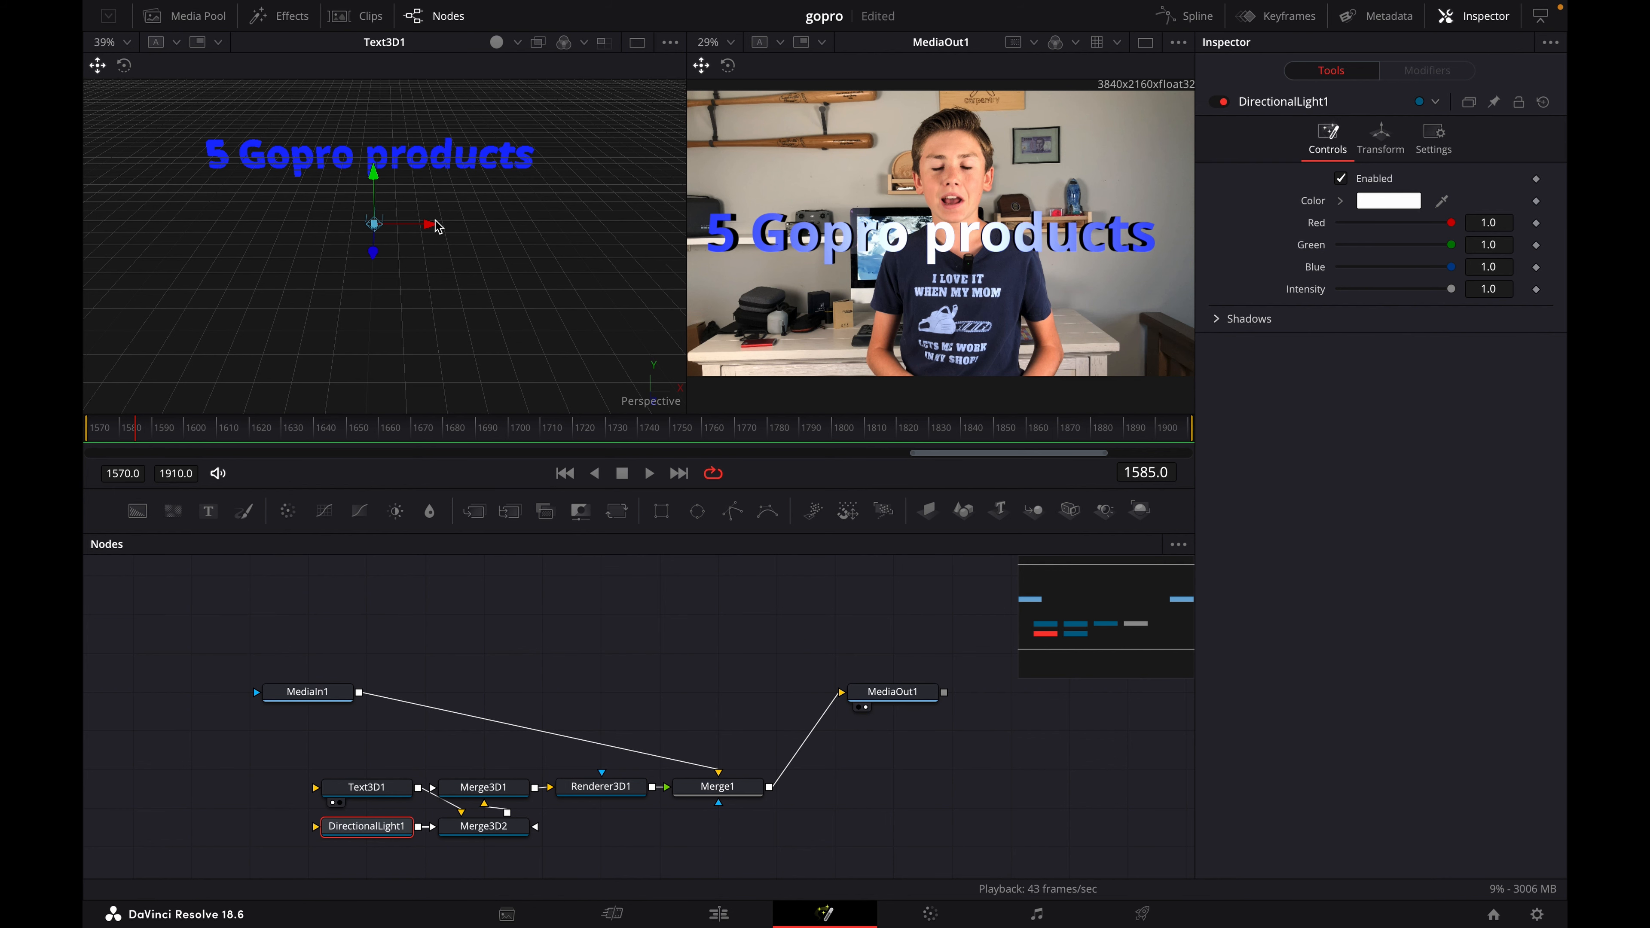
{"action": "left_click_drag", "start_coordinate": [430, 225], "coordinate": [429, 259]}
{"action": "left_click", "coordinate": [123, 67]}
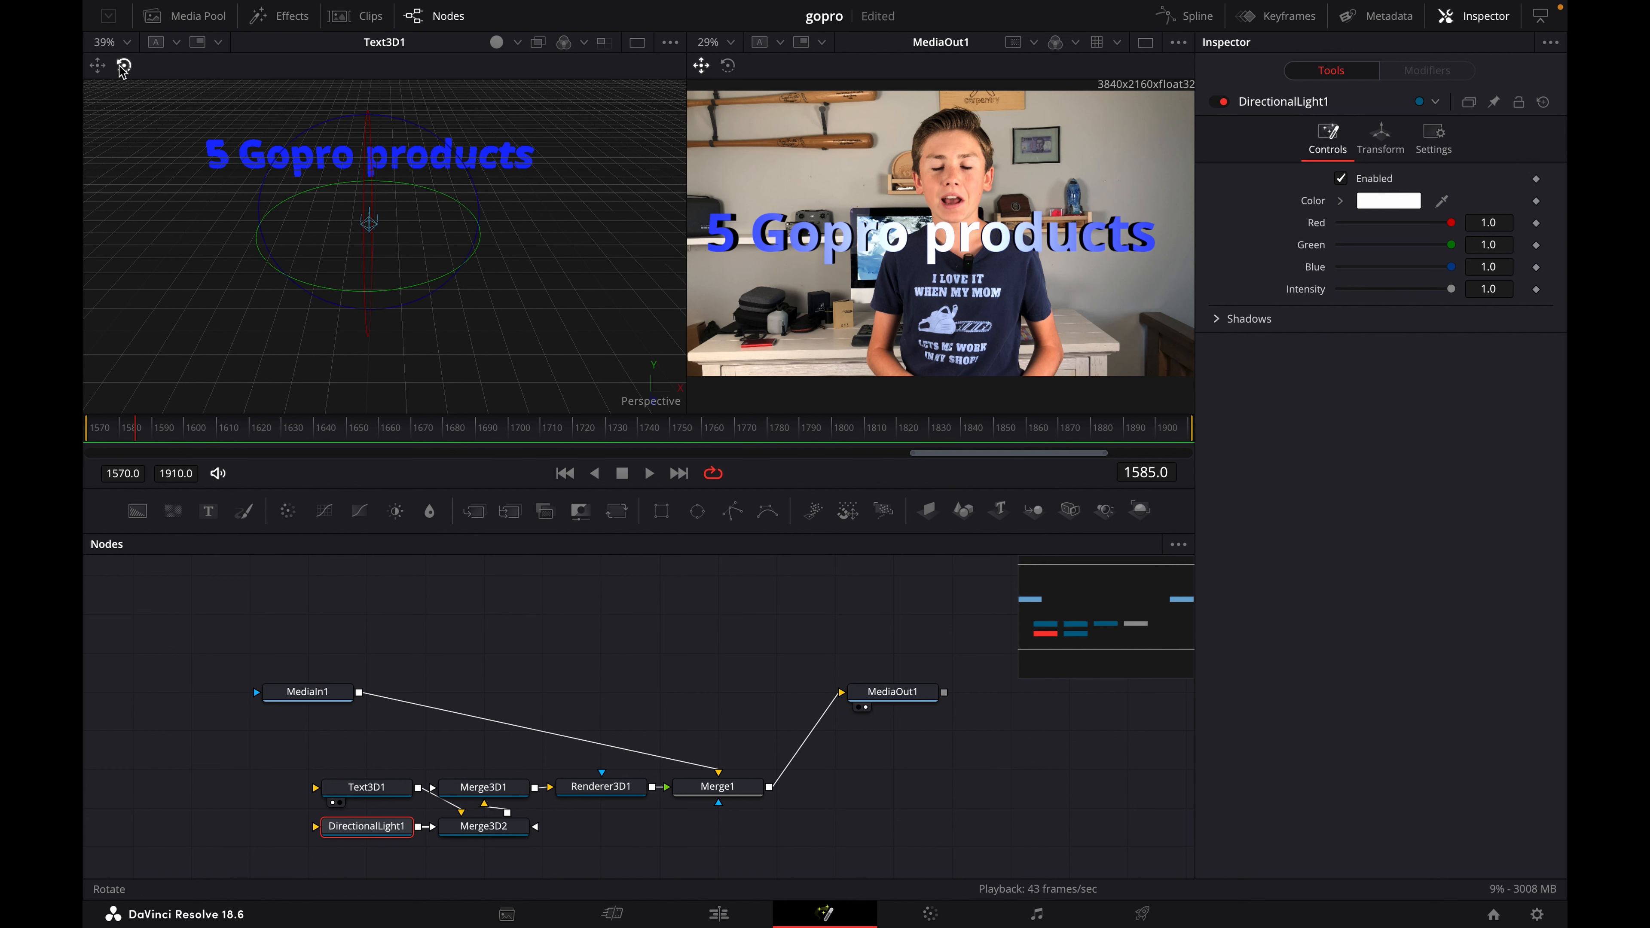
{"action": "mouse_move", "coordinate": [445, 278]}
{"action": "left_mouse_down"}
{"action": "mouse_move", "coordinate": [393, 260]}
{"action": "mouse_move", "coordinate": [330, 269]}
{"action": "mouse_move", "coordinate": [448, 263]}
{"action": "mouse_move", "coordinate": [523, 214]}
{"action": "mouse_move", "coordinate": [438, 264]}
{"action": "mouse_move", "coordinate": [315, 254]}
{"action": "mouse_move", "coordinate": [364, 273]}
{"action": "mouse_move", "coordinate": [432, 228]}
{"action": "mouse_move", "coordinate": [478, 234]}
{"action": "mouse_move", "coordinate": [383, 296]}
{"action": "mouse_move", "coordinate": [339, 298]}
{"action": "mouse_move", "coordinate": [458, 289]}
{"action": "left_mouse_up"}
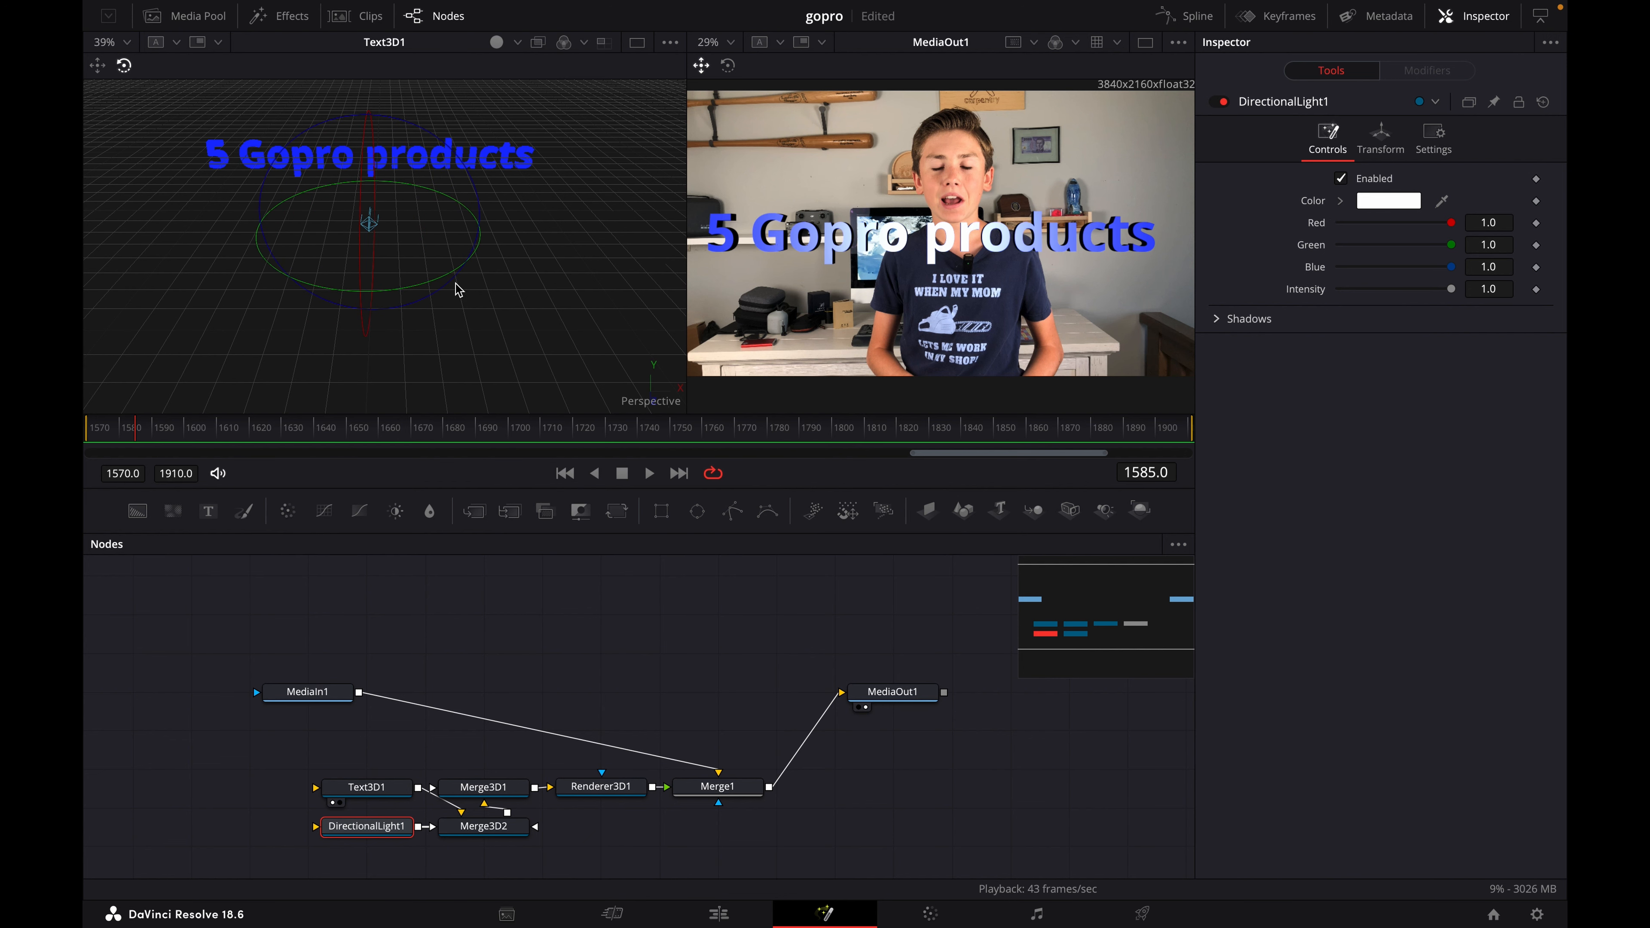
{"action": "left_click", "coordinate": [98, 65]}
{"action": "left_click_drag", "start_coordinate": [316, 244], "coordinate": [158, 243]}
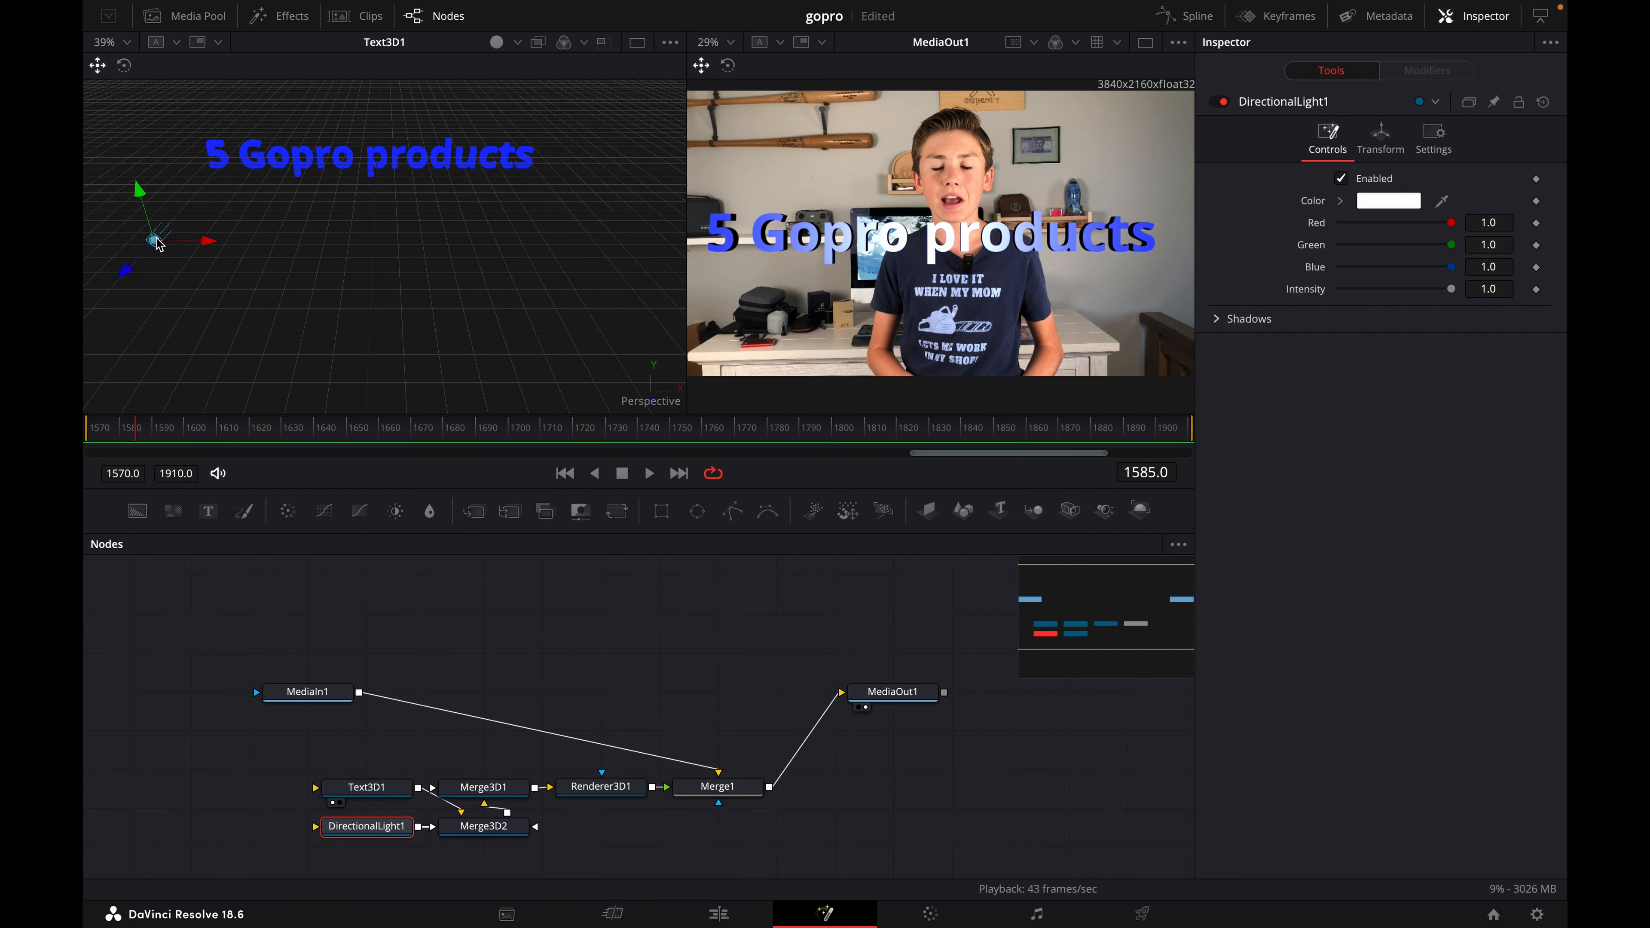
{"action": "left_click", "coordinate": [124, 64]}
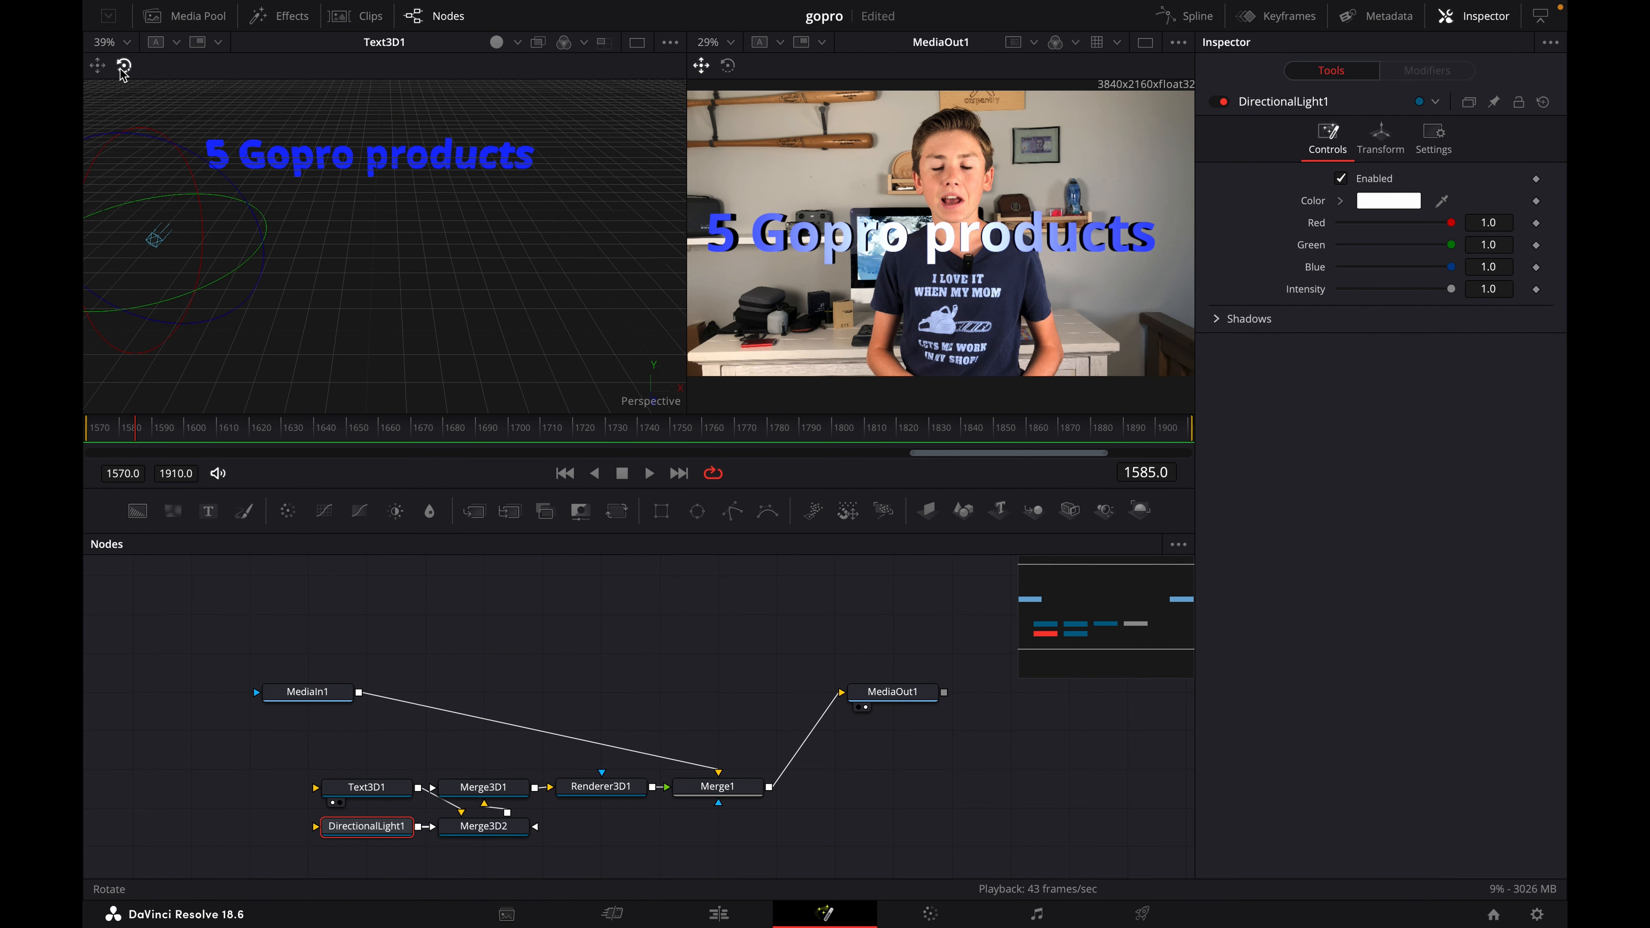
{"action": "left_click_drag", "start_coordinate": [265, 262], "coordinate": [219, 313]}
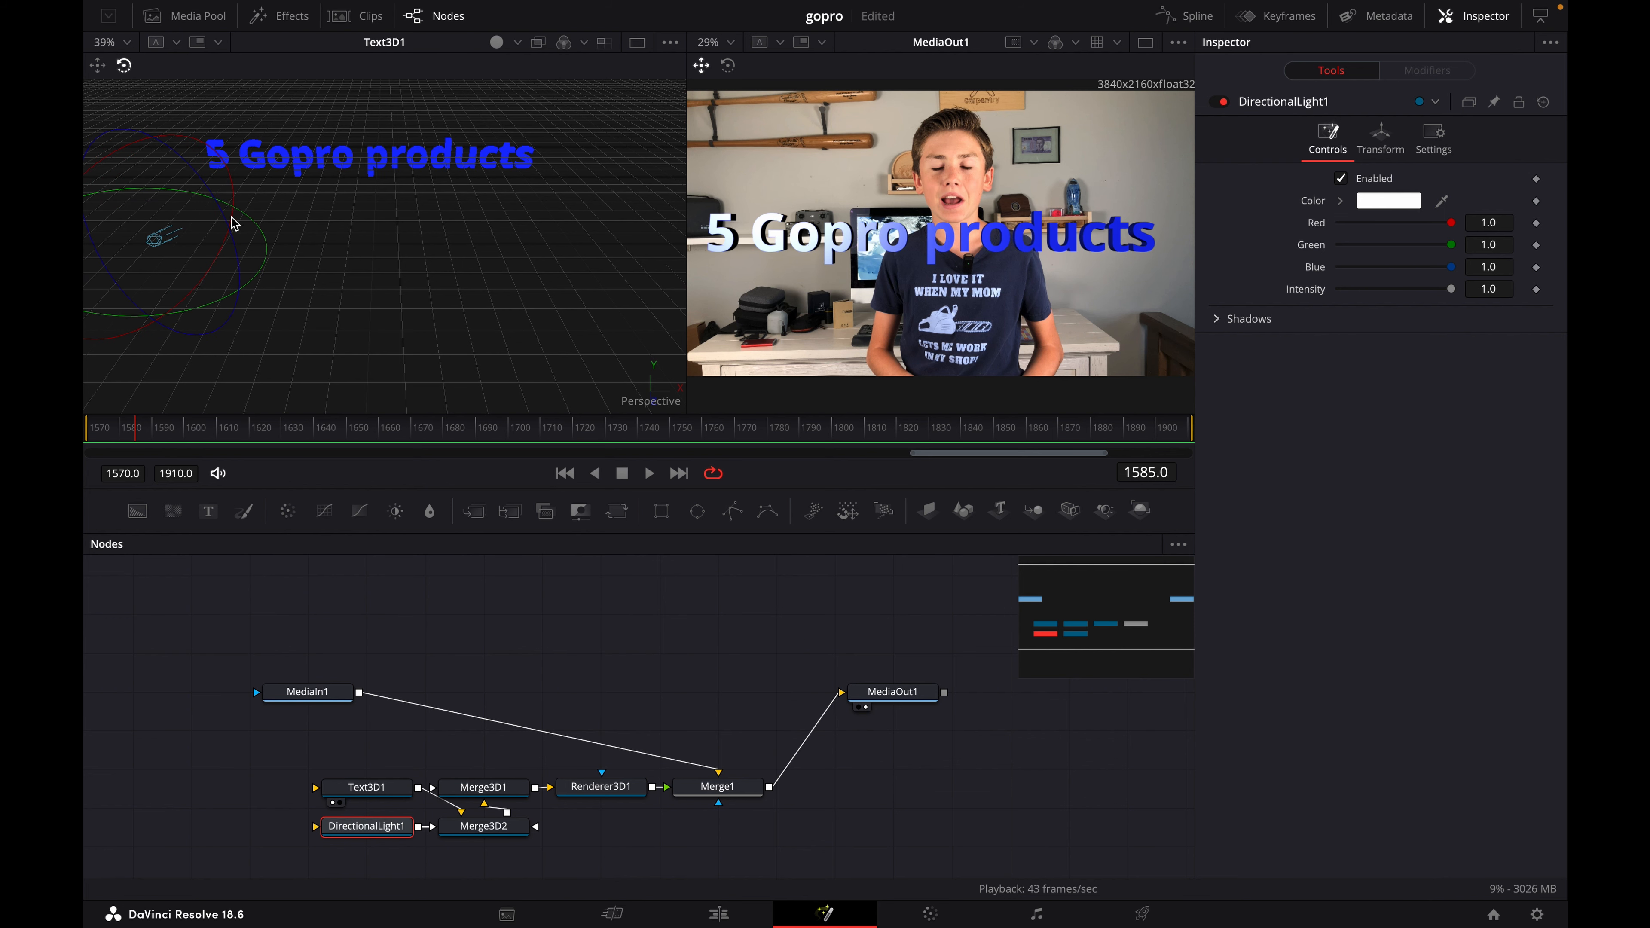
- Set the directional light's color to orange, about Red 1.0, Green 0.694 and Blue 0.353
{"action": "left_click", "coordinate": [1397, 203]}
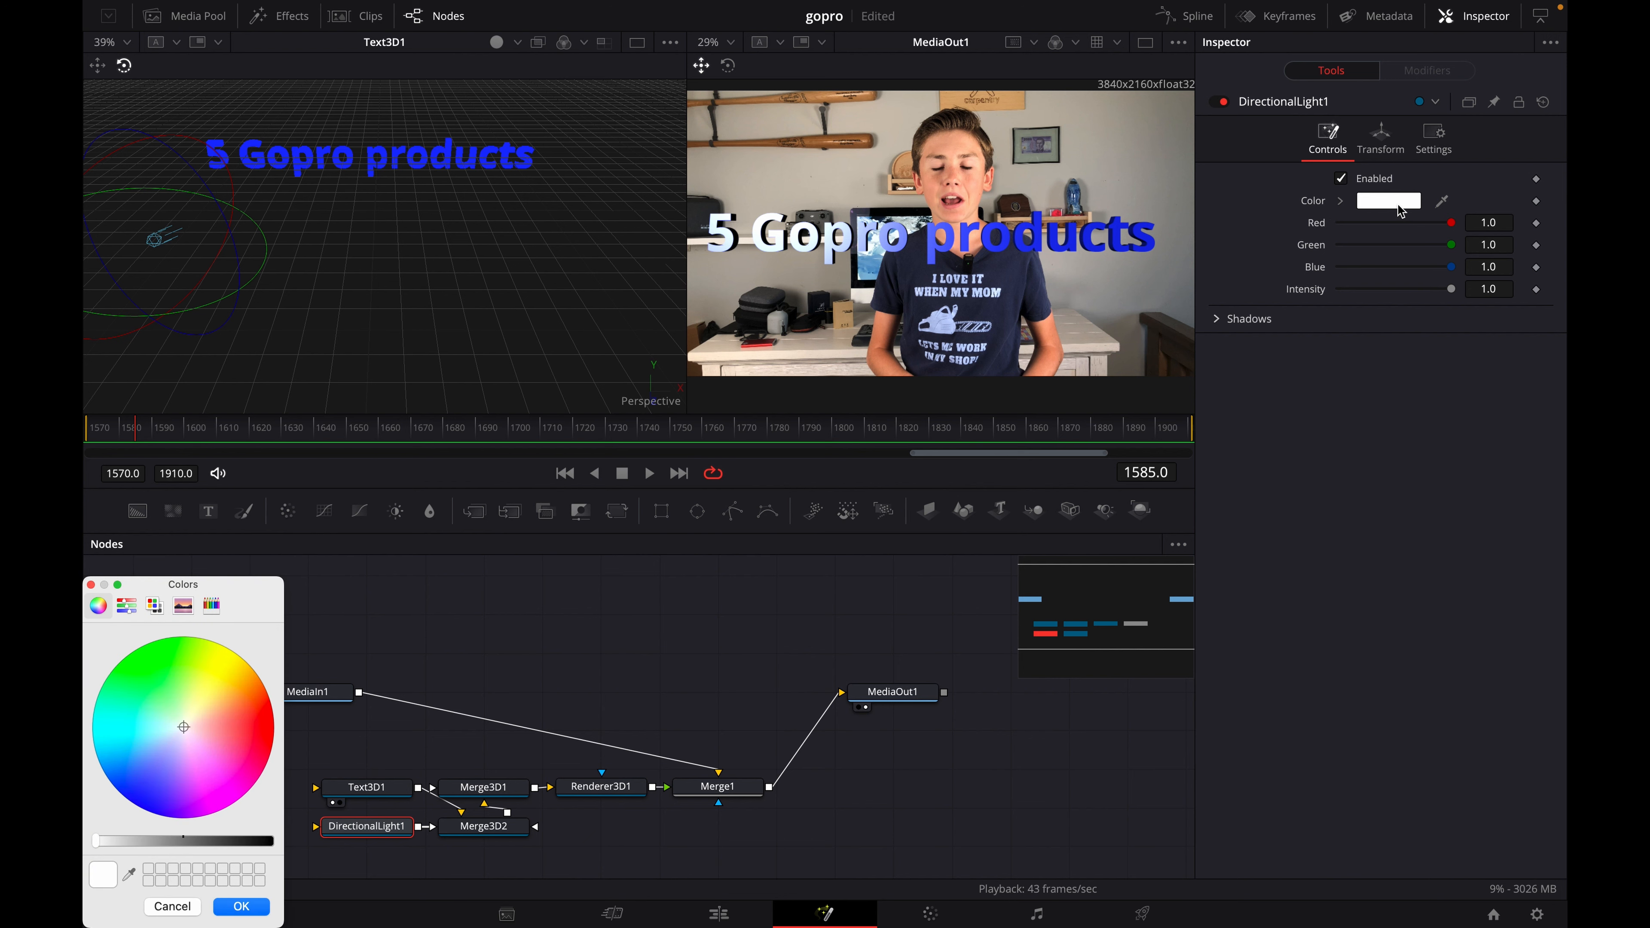
{"action": "left_click_drag", "start_coordinate": [189, 723], "coordinate": [234, 705]}
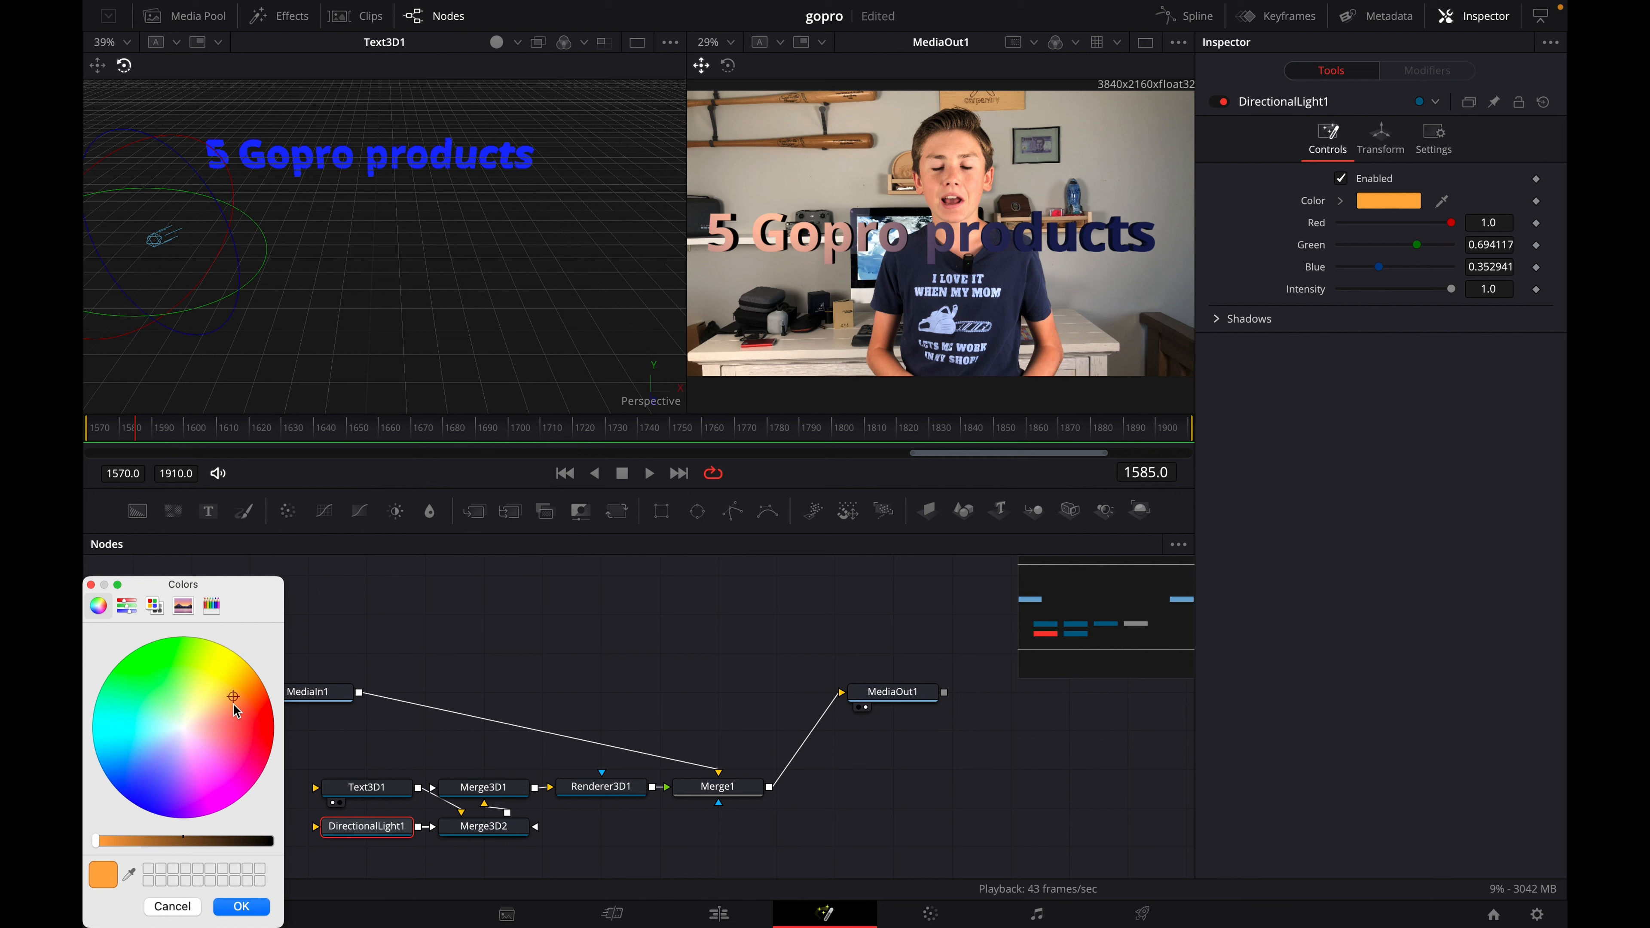
{"action": "left_click", "coordinate": [223, 906]}
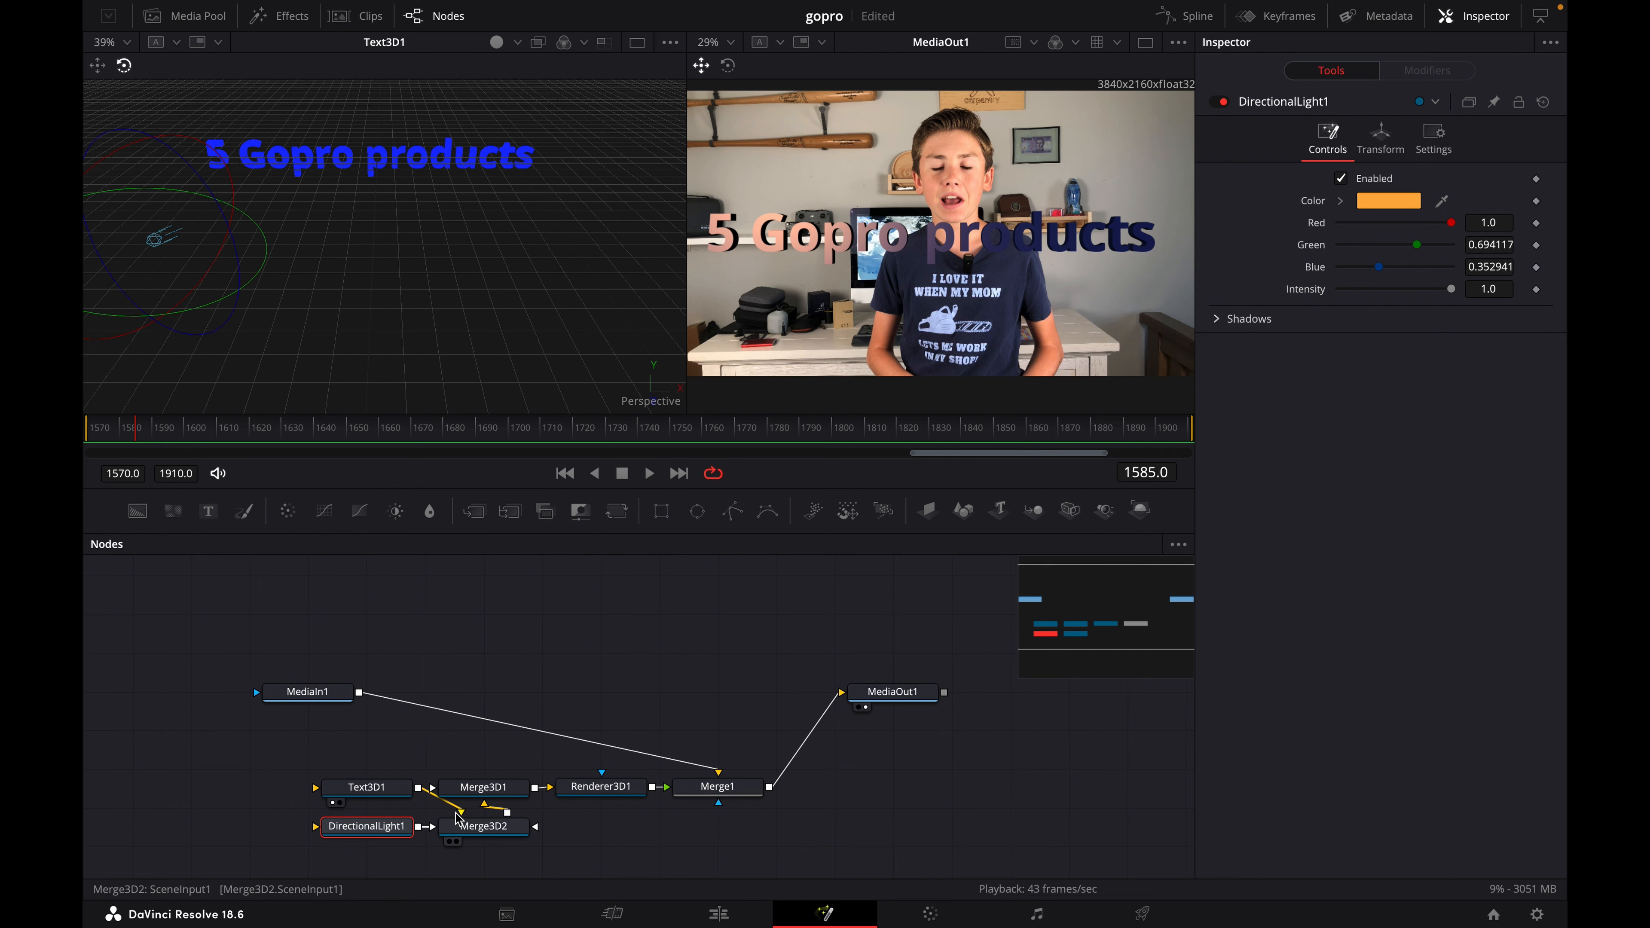
- Add a second Directional Light node to the 3D scene and shift the DirectionalLight1 node slightly in the node graph
{"action": "key", "text": "shift+space"}
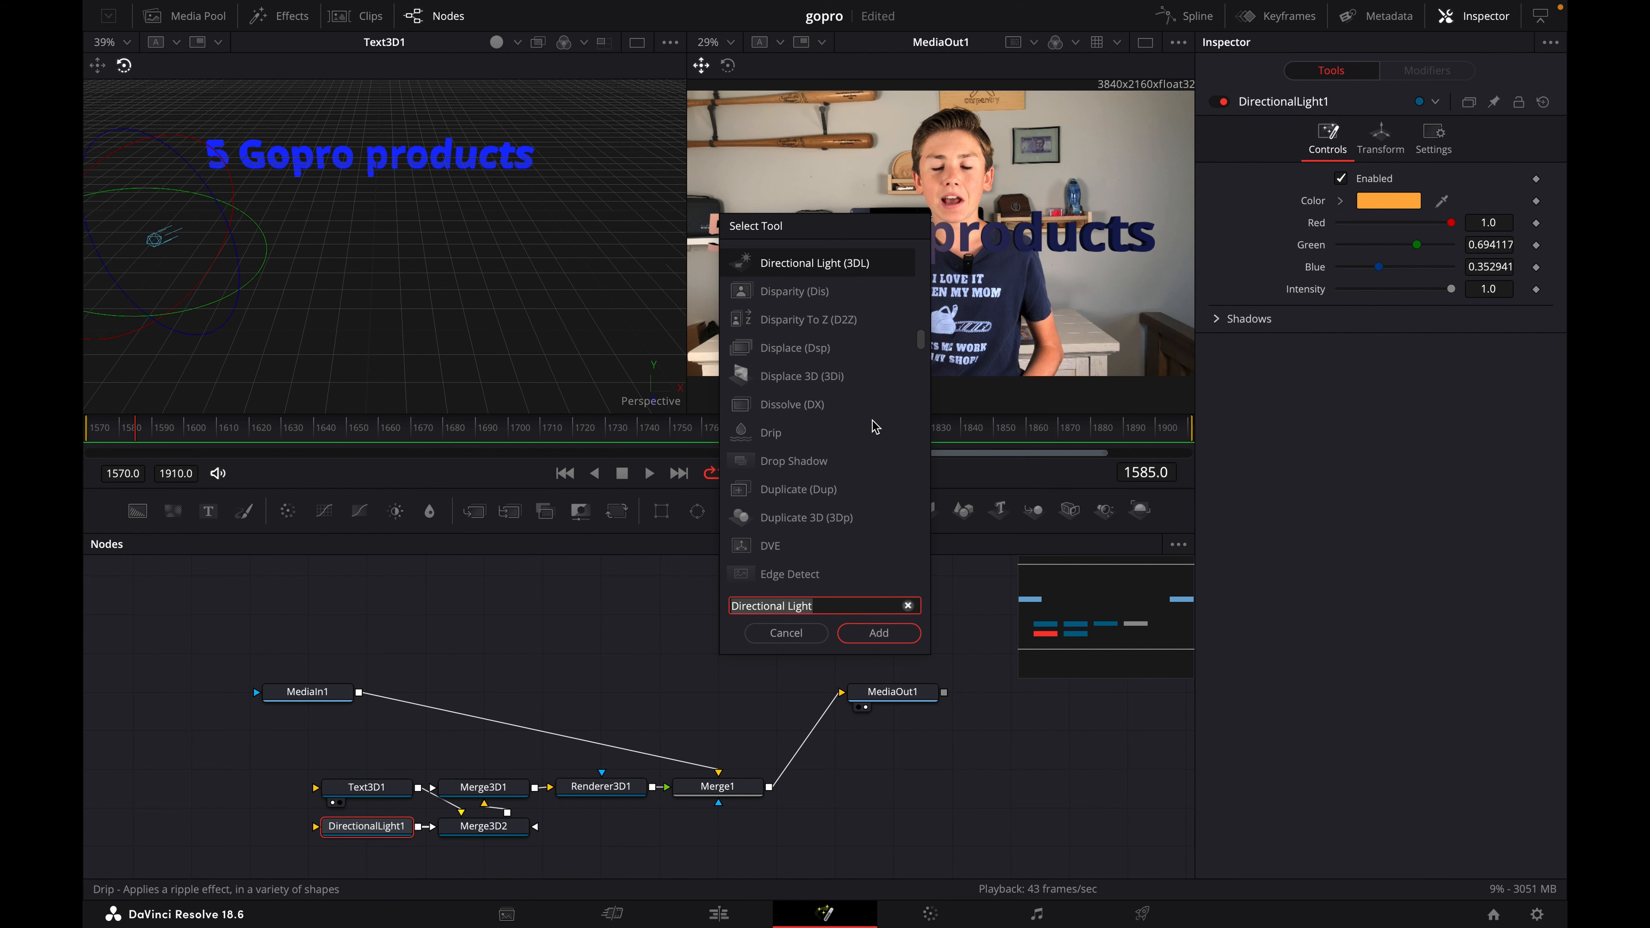
{"action": "left_click", "coordinate": [891, 631]}
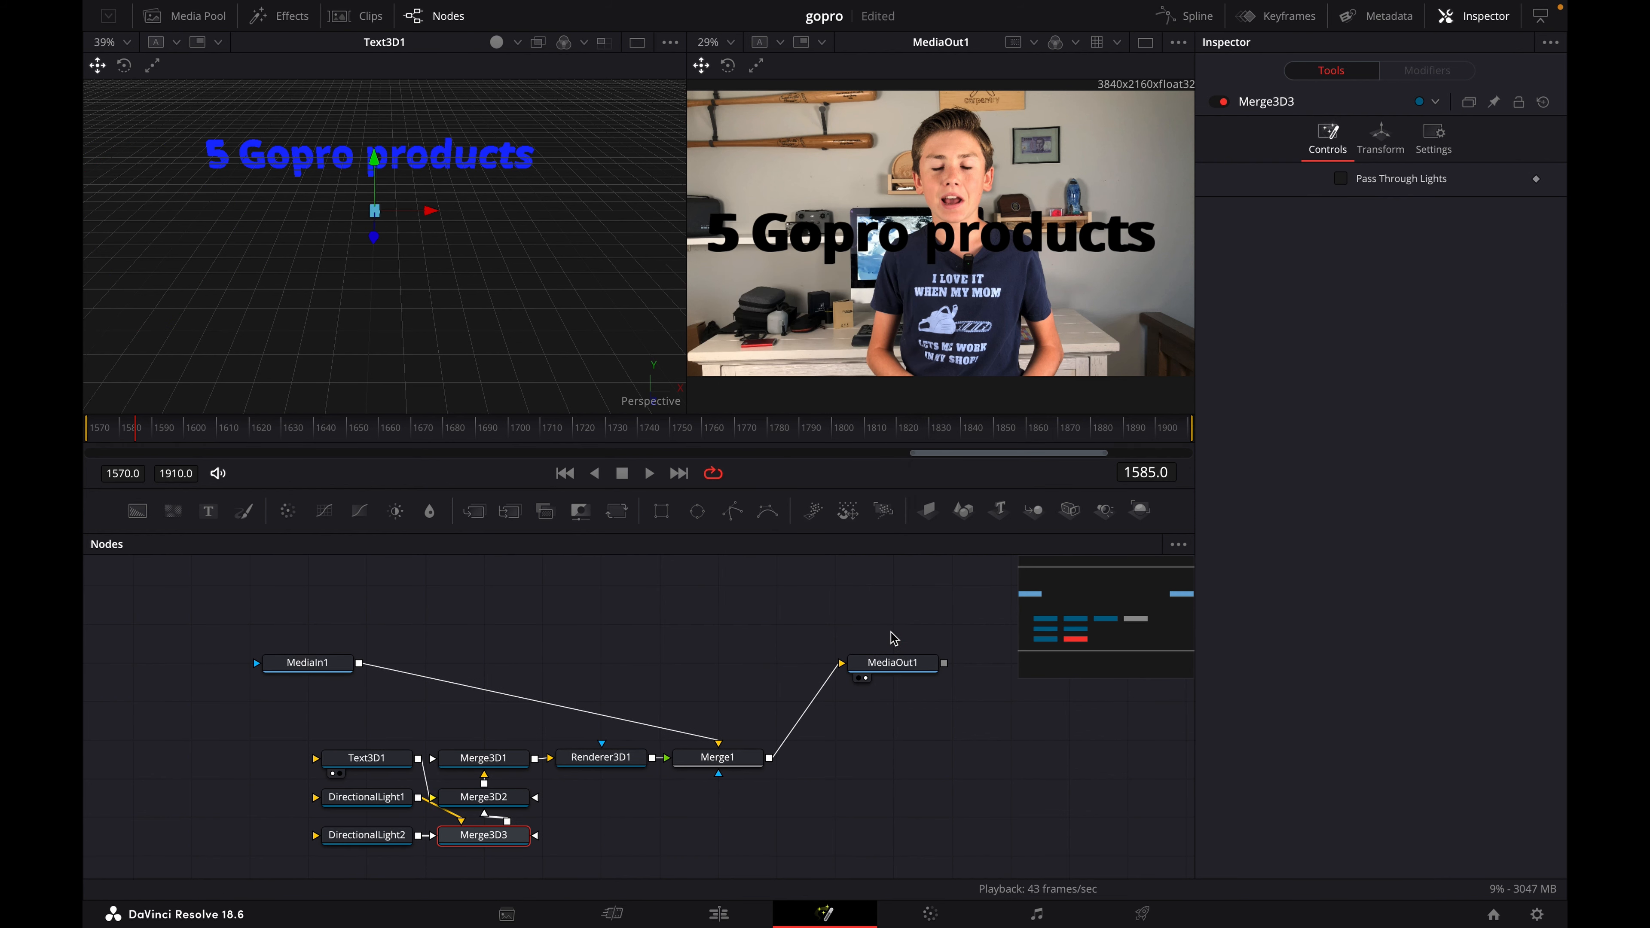
{"action": "left_click", "coordinate": [391, 805]}
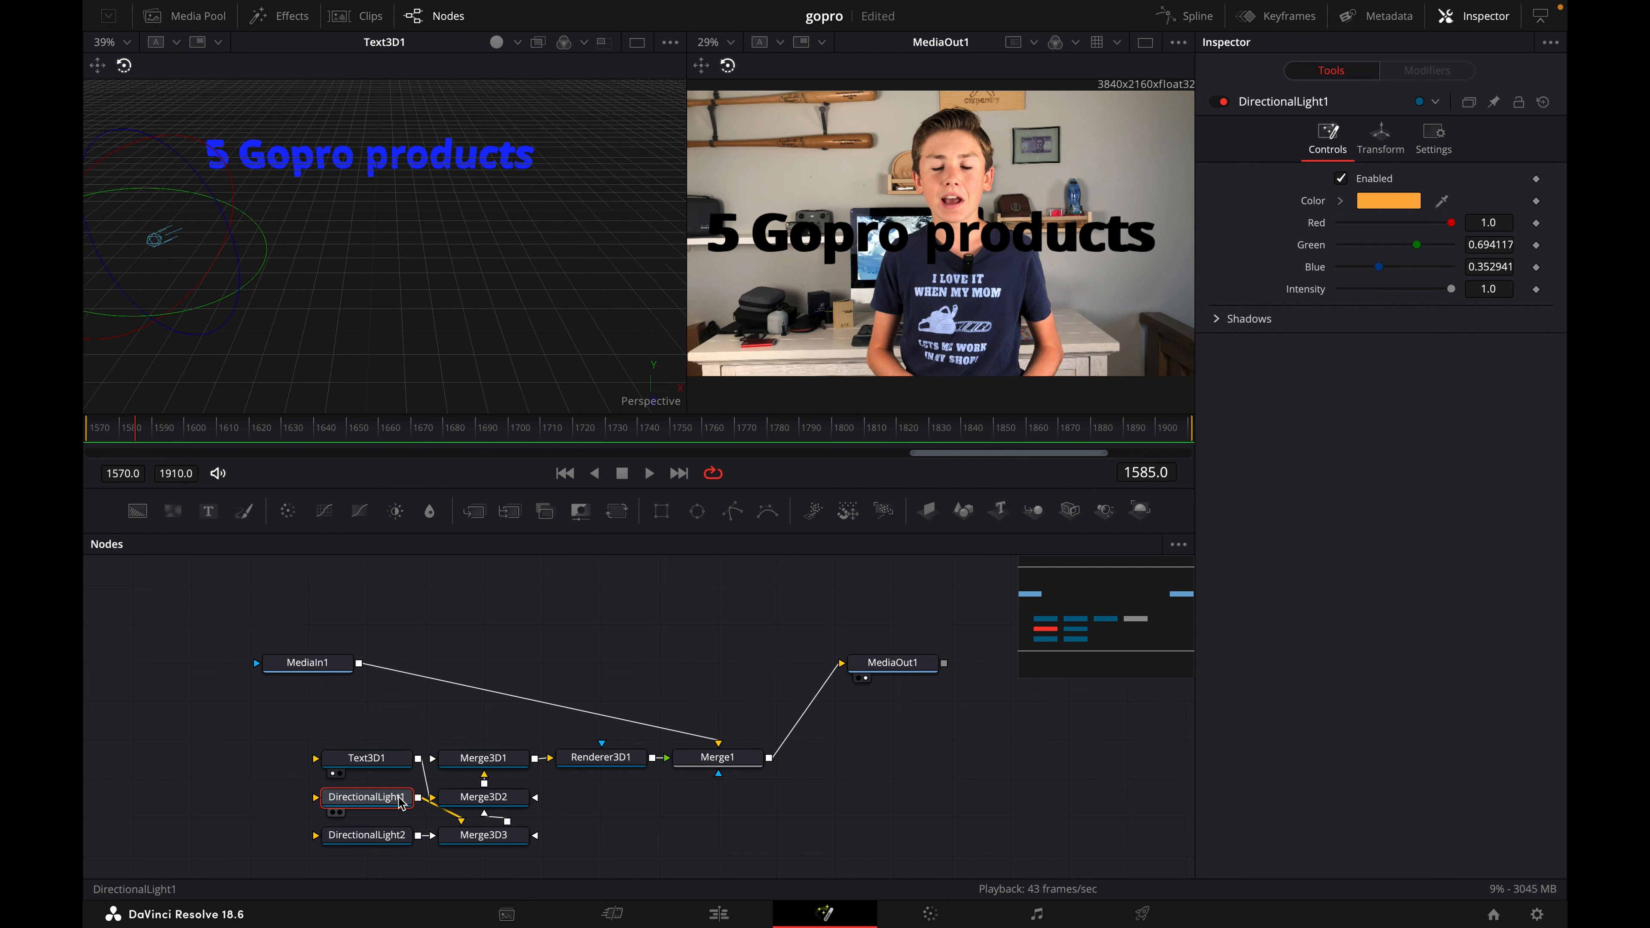
{"action": "left_click_drag", "start_coordinate": [413, 806], "coordinate": [357, 805]}
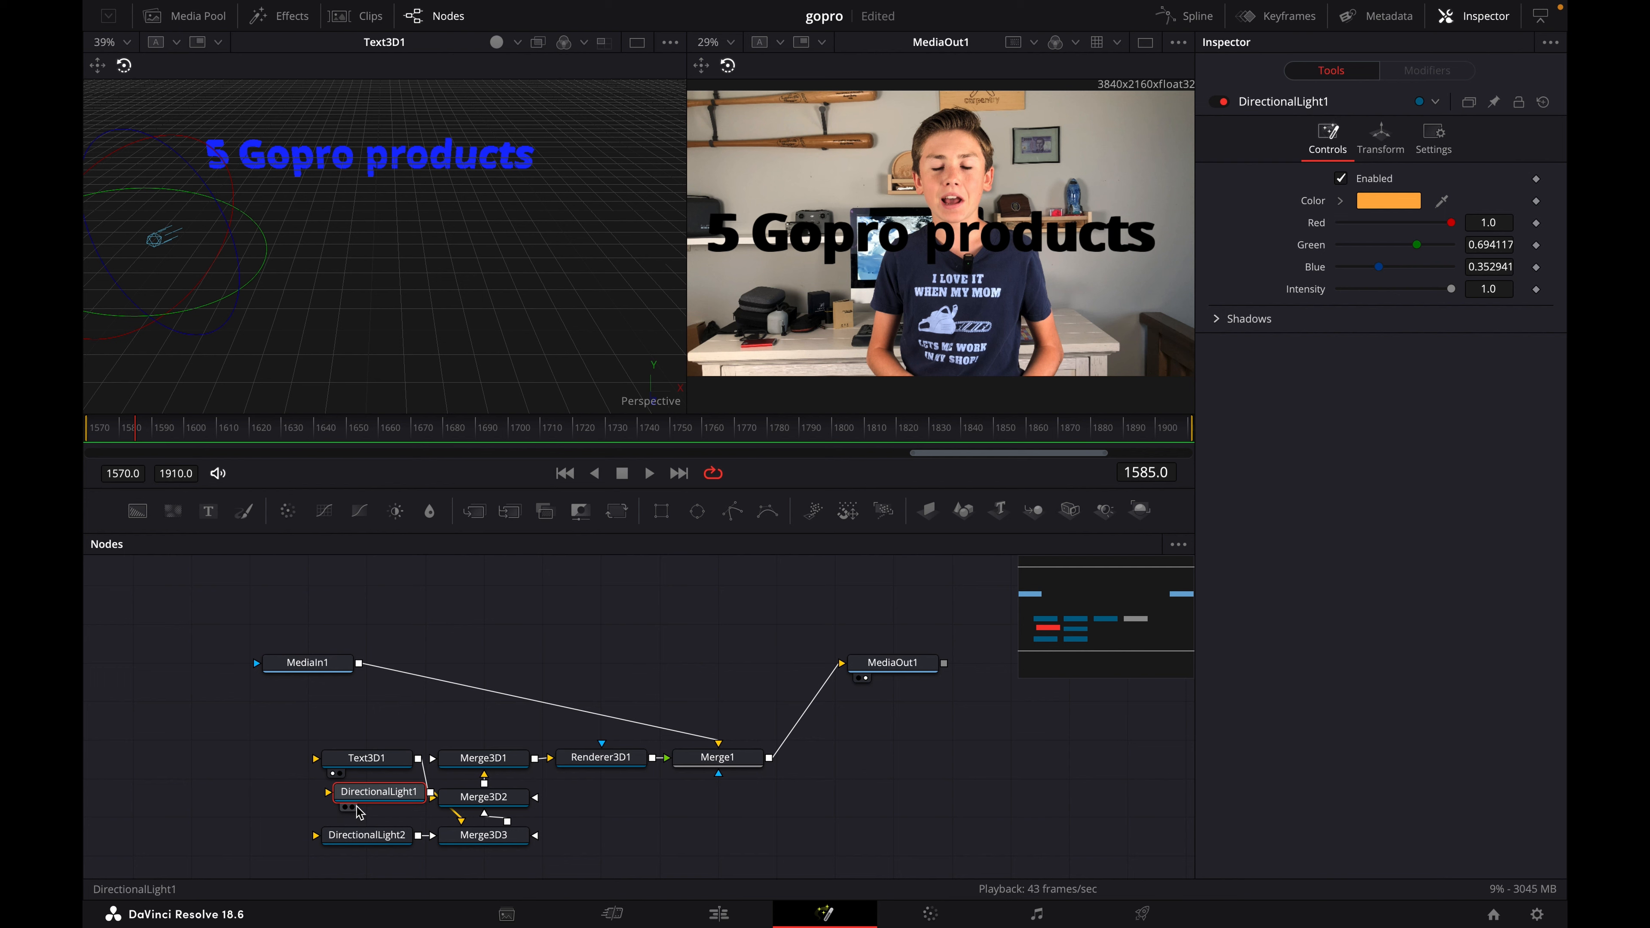
- Move the second directional light forward and to the right below the text, and connect its output to Merge3D1
{"action": "left_click", "coordinate": [344, 839]}
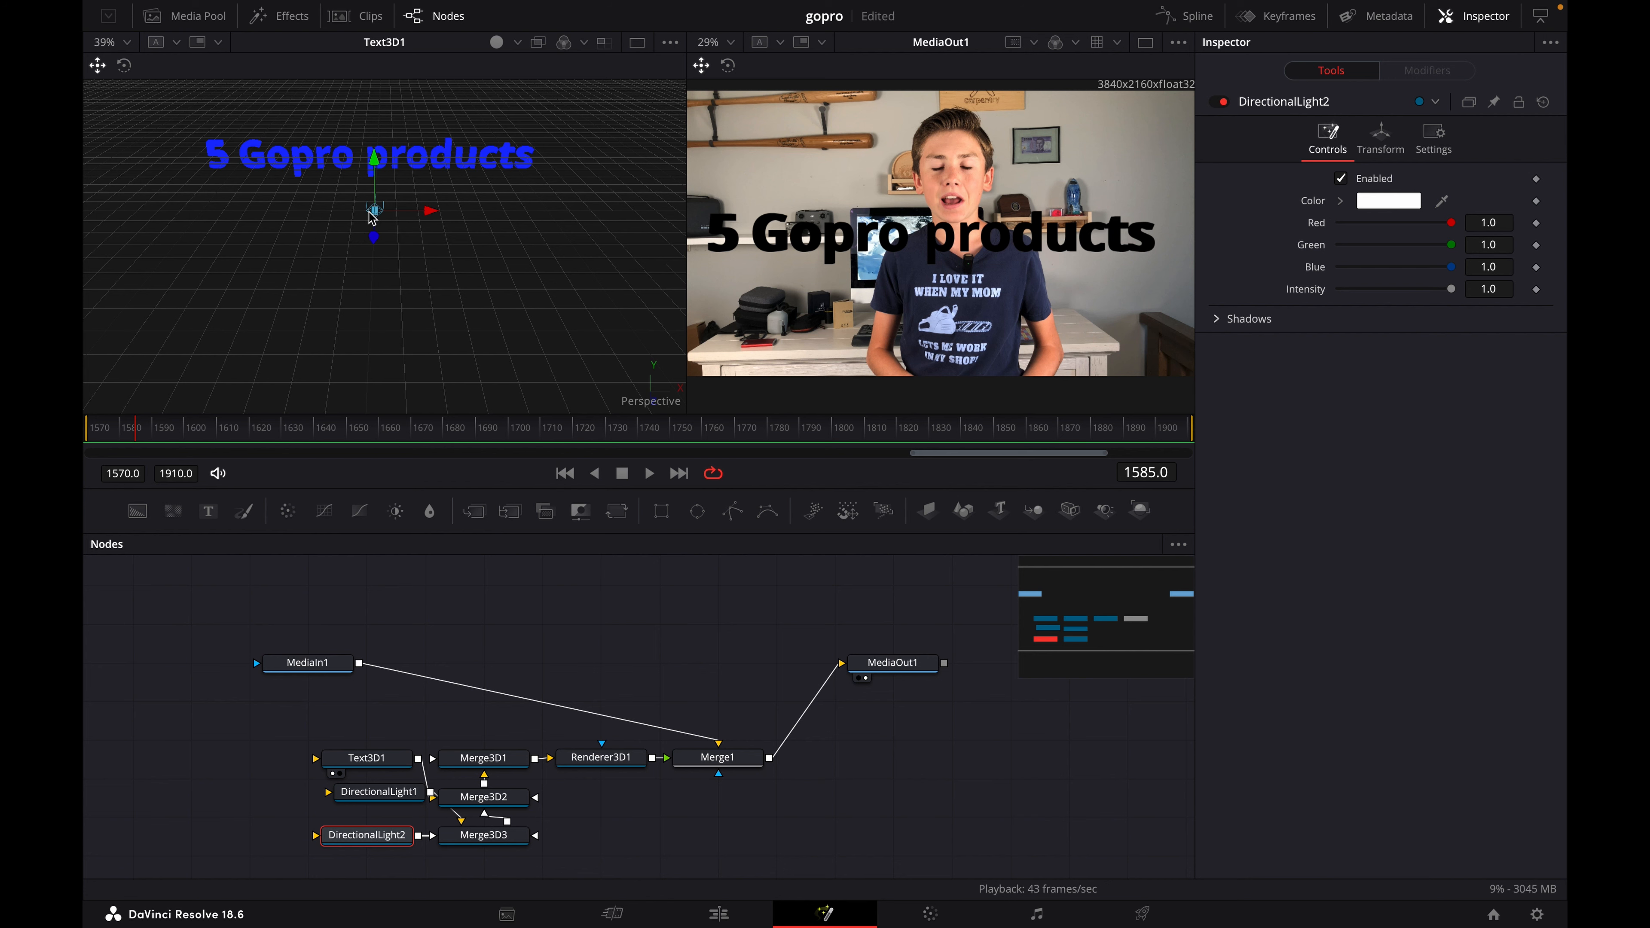
{"action": "left_click_drag", "start_coordinate": [371, 217], "coordinate": [473, 259]}
{"action": "left_click_drag", "start_coordinate": [418, 835], "coordinate": [476, 767]}
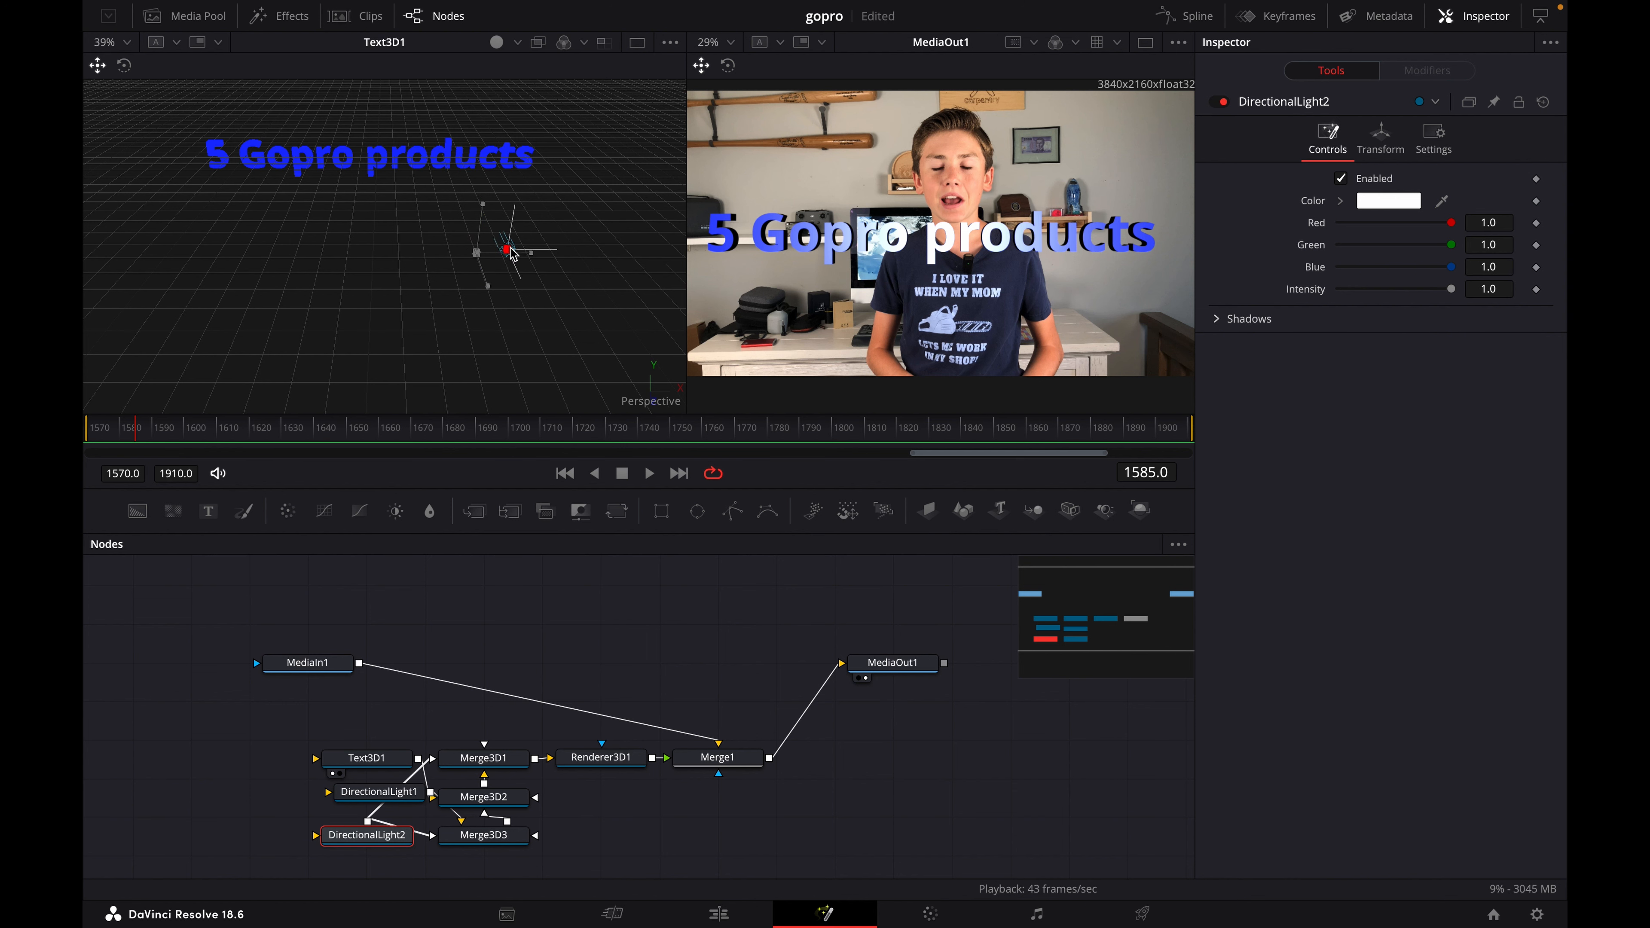
- Move the second directional light farther right of the 3D text and rotate it to light the right part of the text
{"action": "left_click_drag", "start_coordinate": [511, 254], "coordinate": [641, 296]}
{"action": "left_click", "coordinate": [125, 66]}
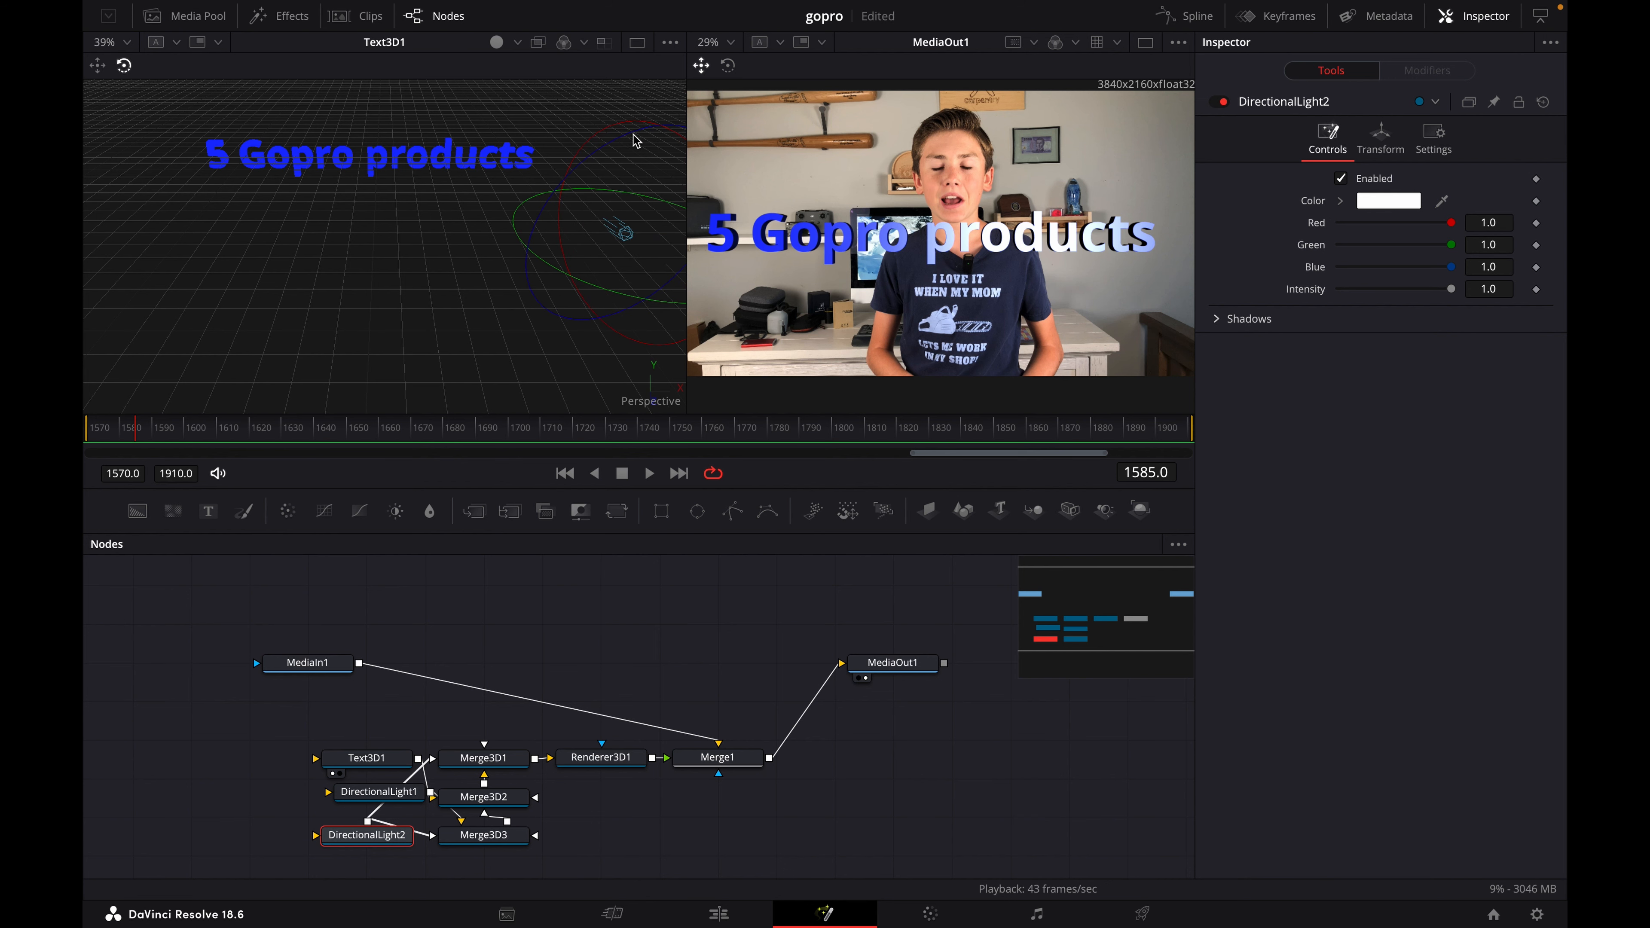
{"action": "left_click_drag", "start_coordinate": [636, 141], "coordinate": [587, 135]}
- Set the second directional light's color to orange, about Red 1.0, Green 0.694 and Blue 0.380
{"action": "left_click", "coordinate": [1403, 203]}
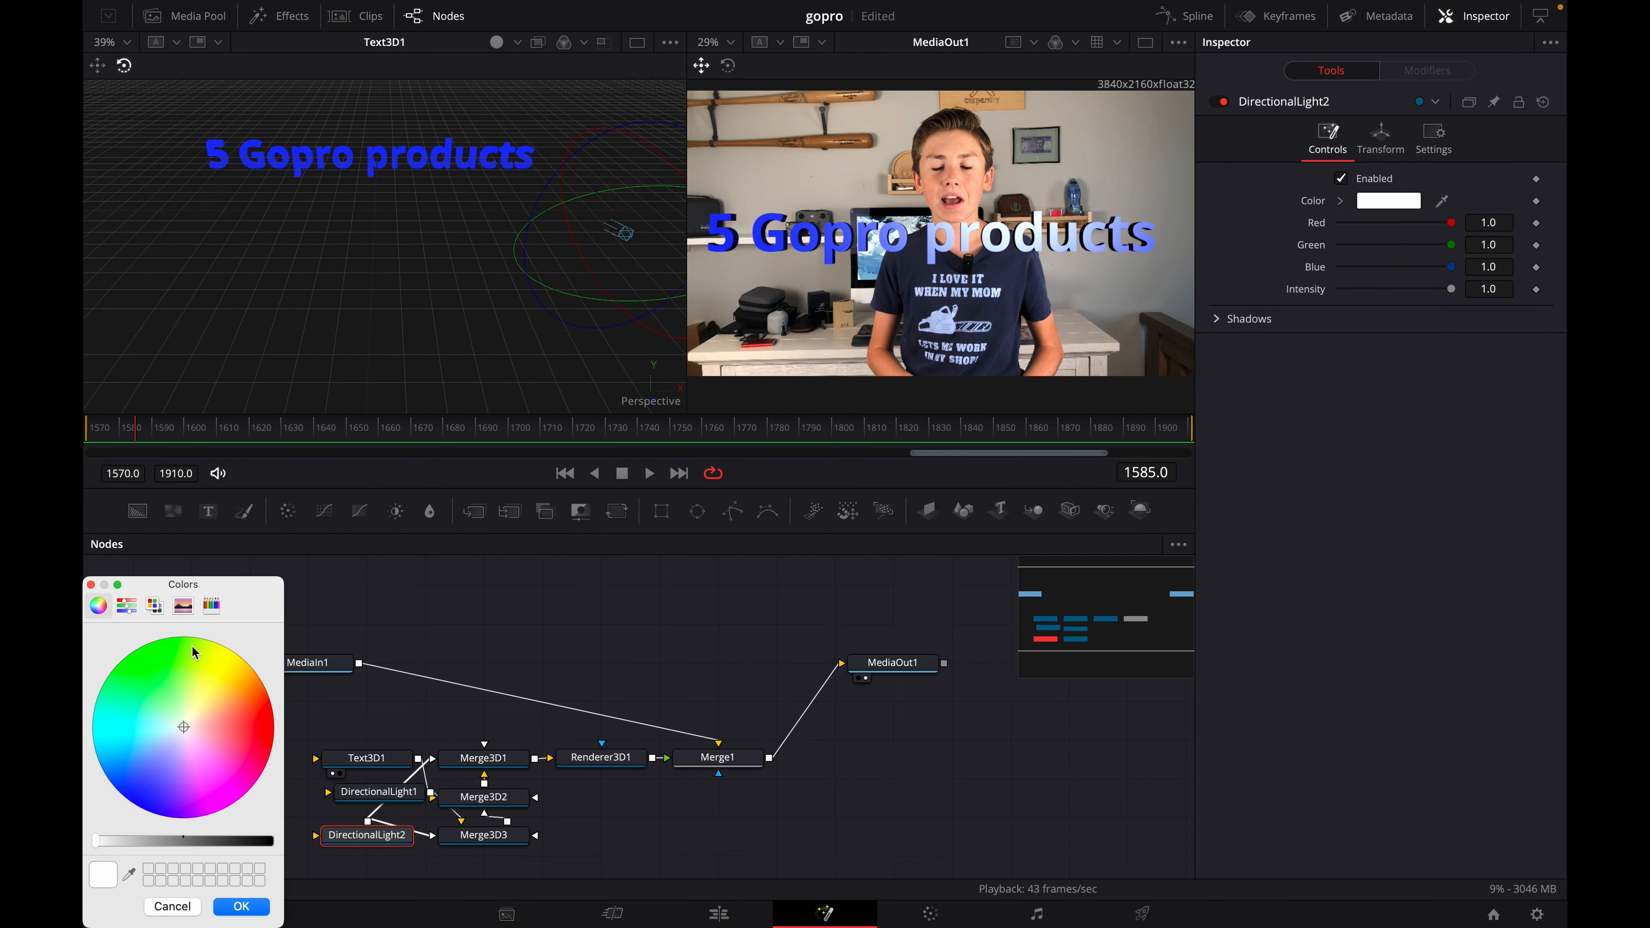
{"action": "mouse_move", "coordinate": [185, 723]}
{"action": "left_mouse_down"}
{"action": "mouse_move", "coordinate": [225, 668]}
{"action": "mouse_move", "coordinate": [232, 699]}
{"action": "left_mouse_up"}
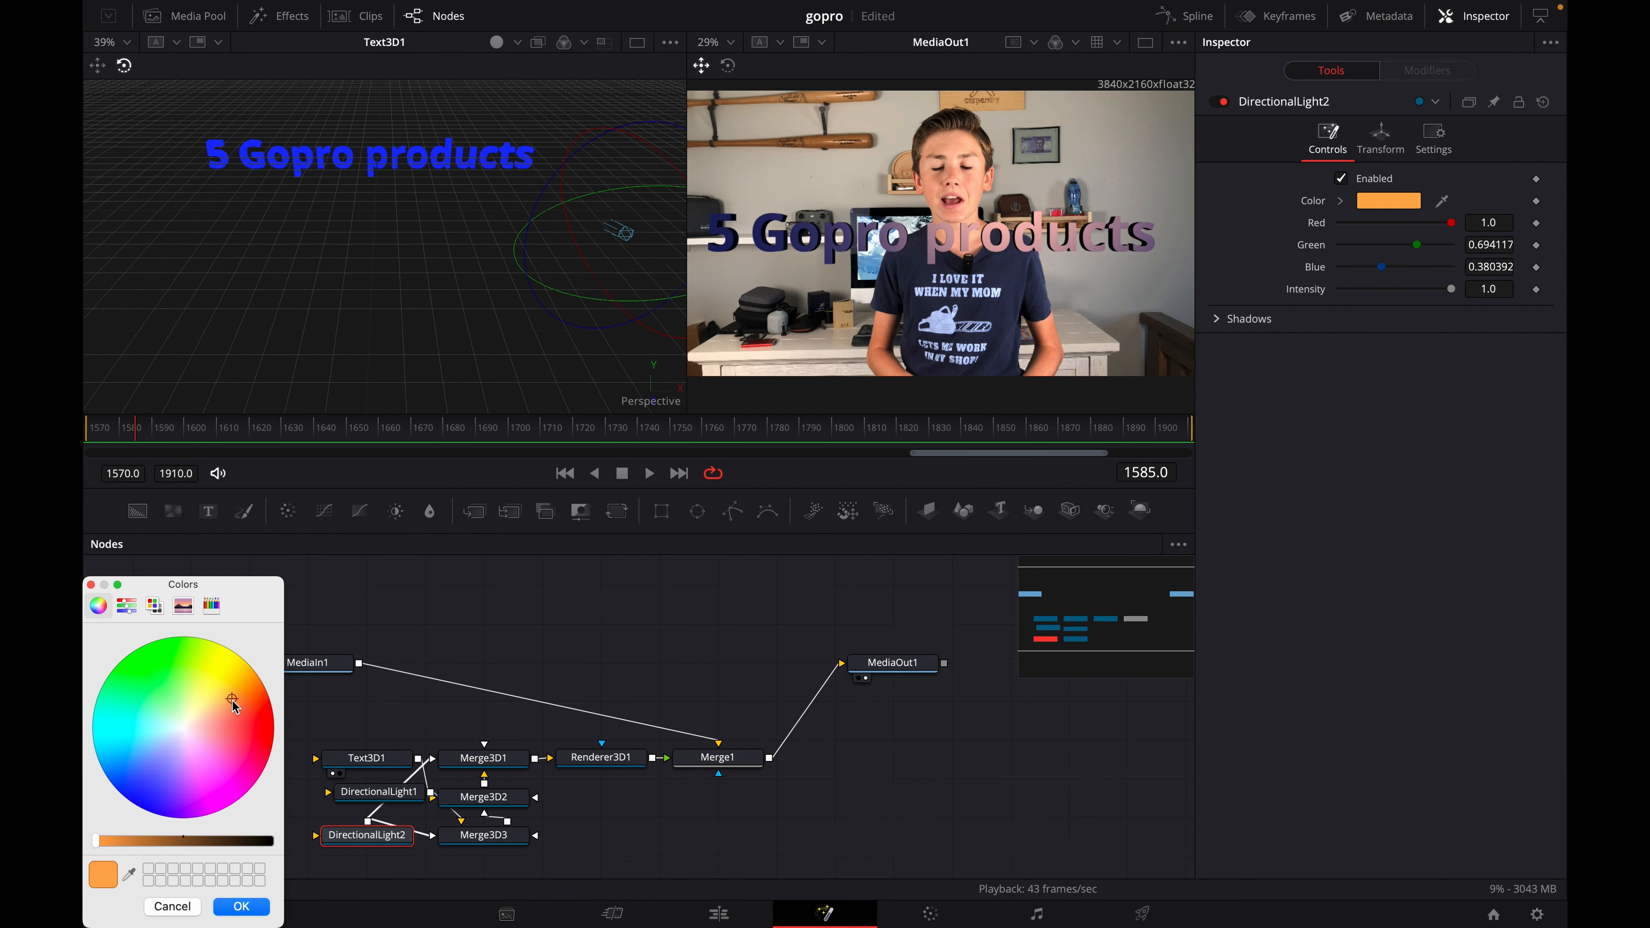
{"action": "left_click", "coordinate": [256, 907]}
- Move the DirectionalLight1 node clear of its neighbours in the graph and connect its output to Merge3D1
{"action": "left_click", "coordinate": [390, 799]}
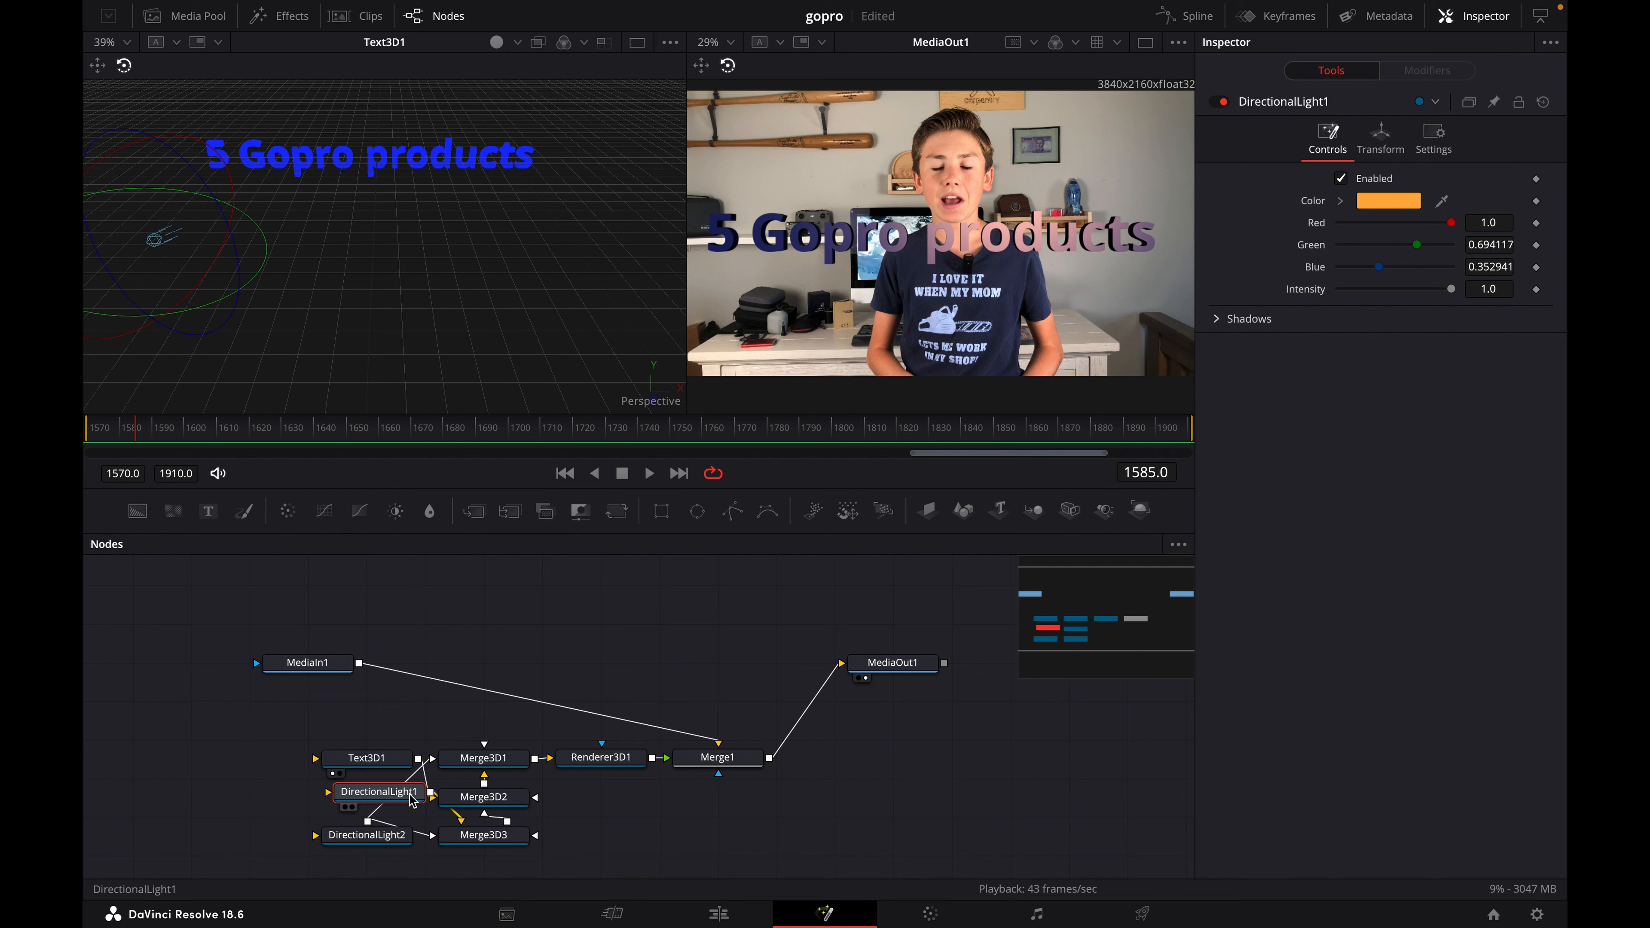
{"action": "left_click_drag", "start_coordinate": [410, 798], "coordinate": [355, 800]}
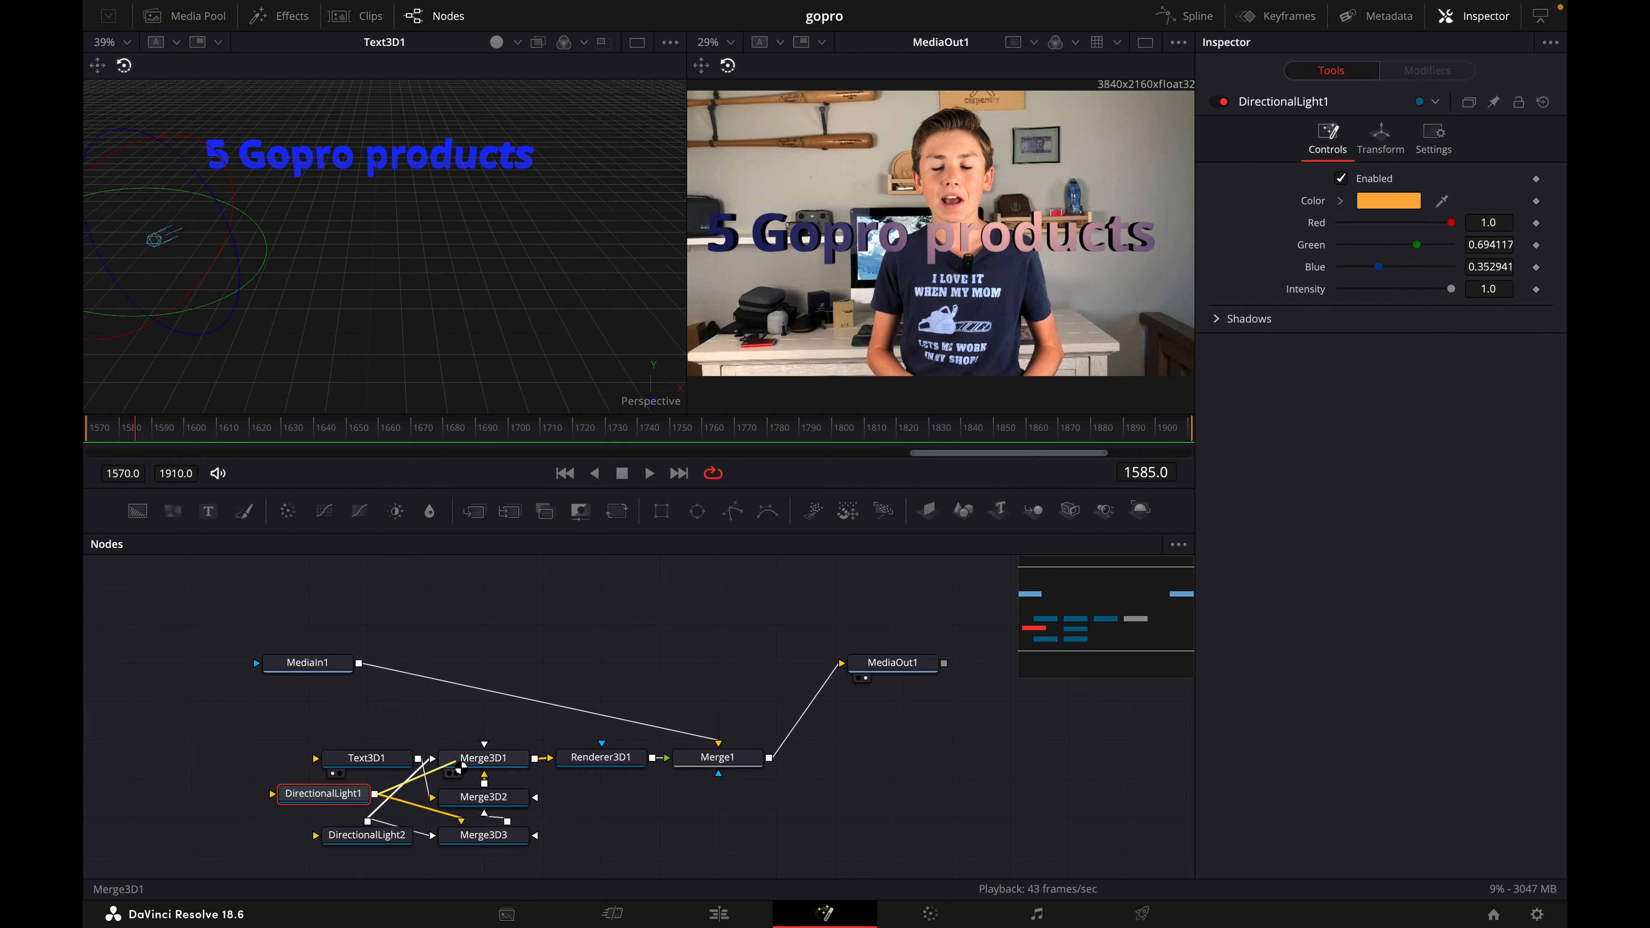
{"action": "left_click_drag", "start_coordinate": [463, 764], "coordinate": [463, 768]}
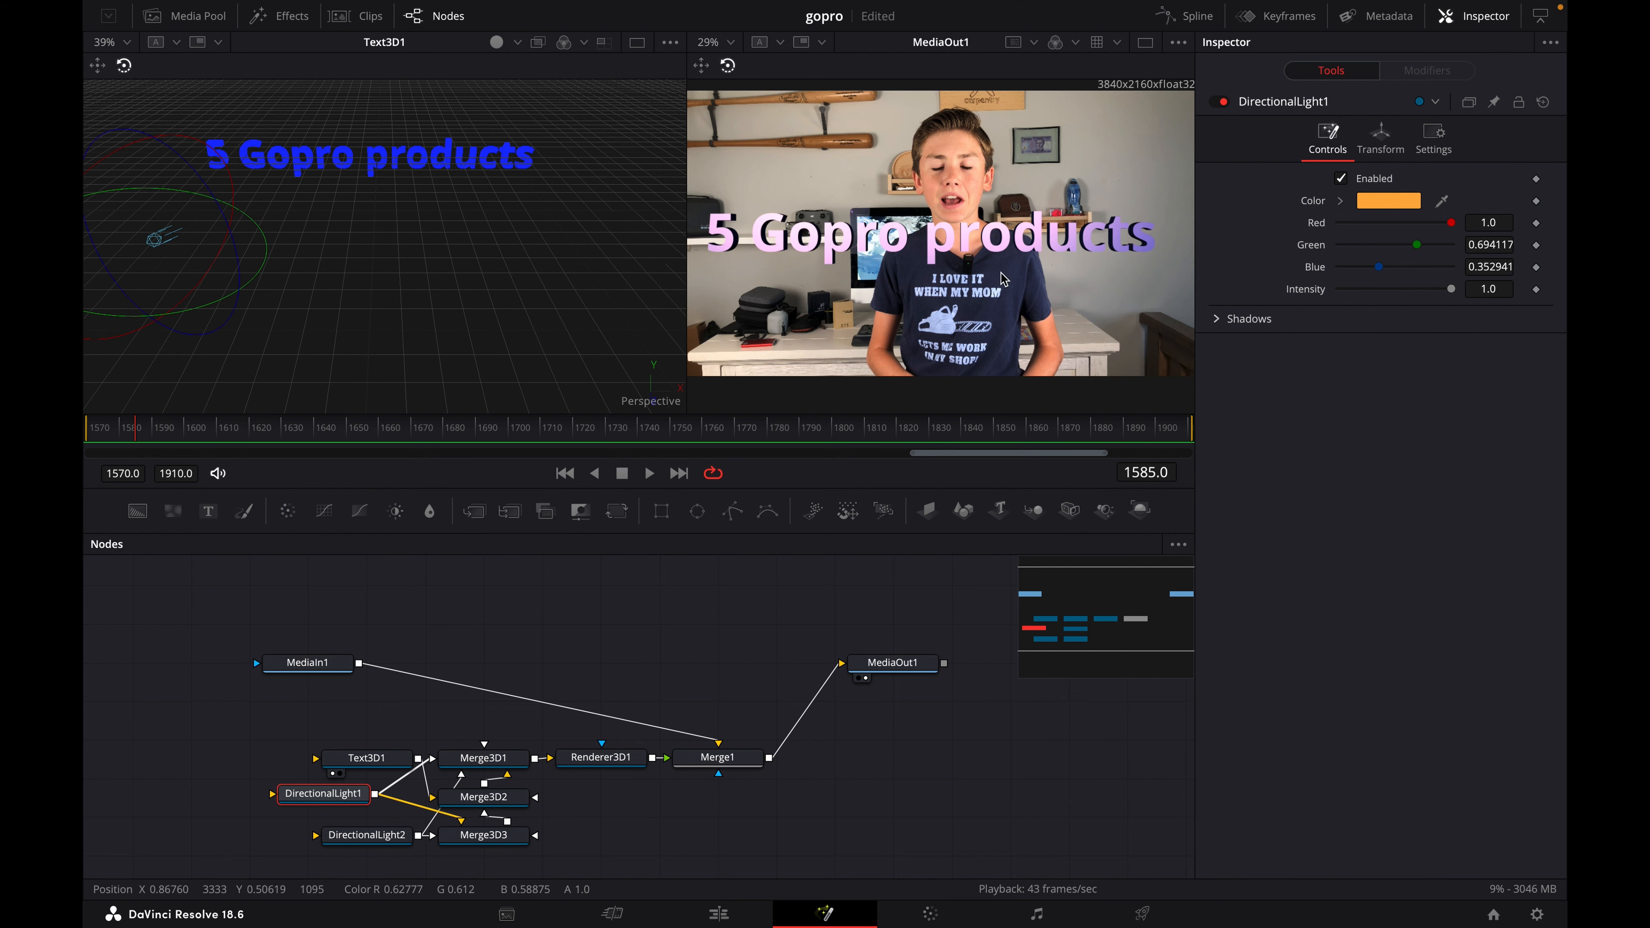
- Set DirectionalLight1's color to a deeper orange, about Red 0.965, Green 0.537 and Blue 0.035
{"action": "left_click", "coordinate": [357, 837]}
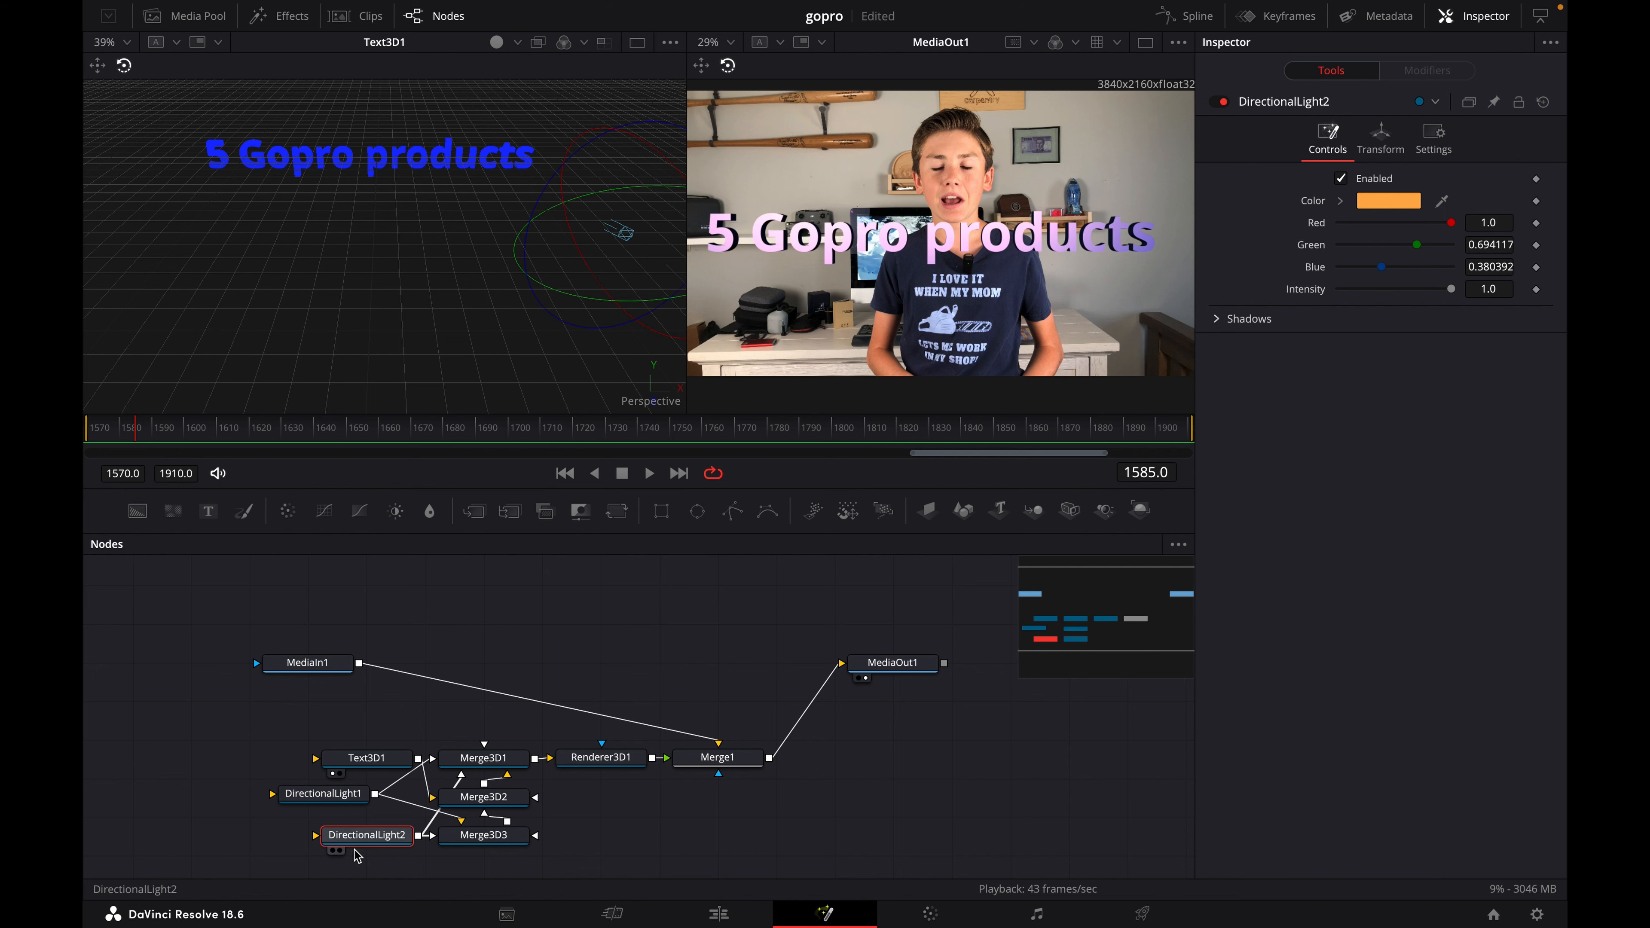
{"action": "left_click", "coordinate": [305, 795]}
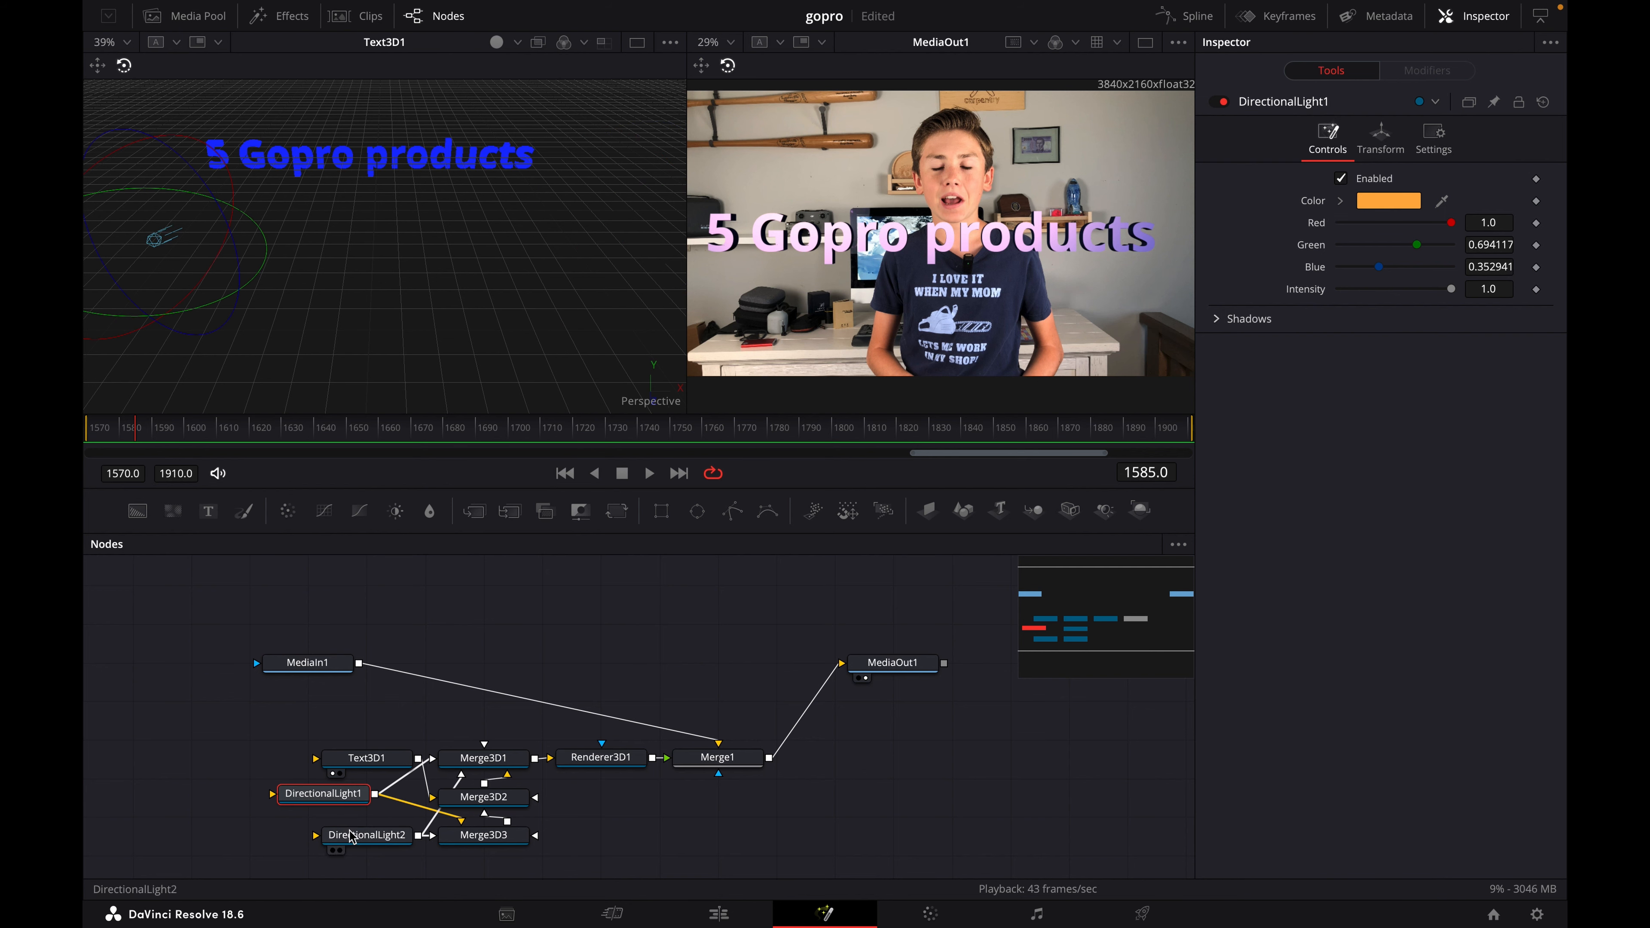
{"action": "left_click", "coordinate": [1380, 199]}
{"action": "mouse_move", "coordinate": [212, 705]}
{"action": "left_mouse_down"}
{"action": "mouse_move", "coordinate": [228, 690]}
{"action": "mouse_move", "coordinate": [213, 708]}
{"action": "mouse_move", "coordinate": [239, 709]}
{"action": "mouse_move", "coordinate": [205, 718]}
{"action": "left_mouse_up"}
{"action": "mouse_move", "coordinate": [222, 712]}
{"action": "left_mouse_down"}
{"action": "mouse_move", "coordinate": [272, 678]}
{"action": "mouse_move", "coordinate": [257, 681]}
{"action": "left_mouse_up"}
{"action": "left_click", "coordinate": [241, 907]}
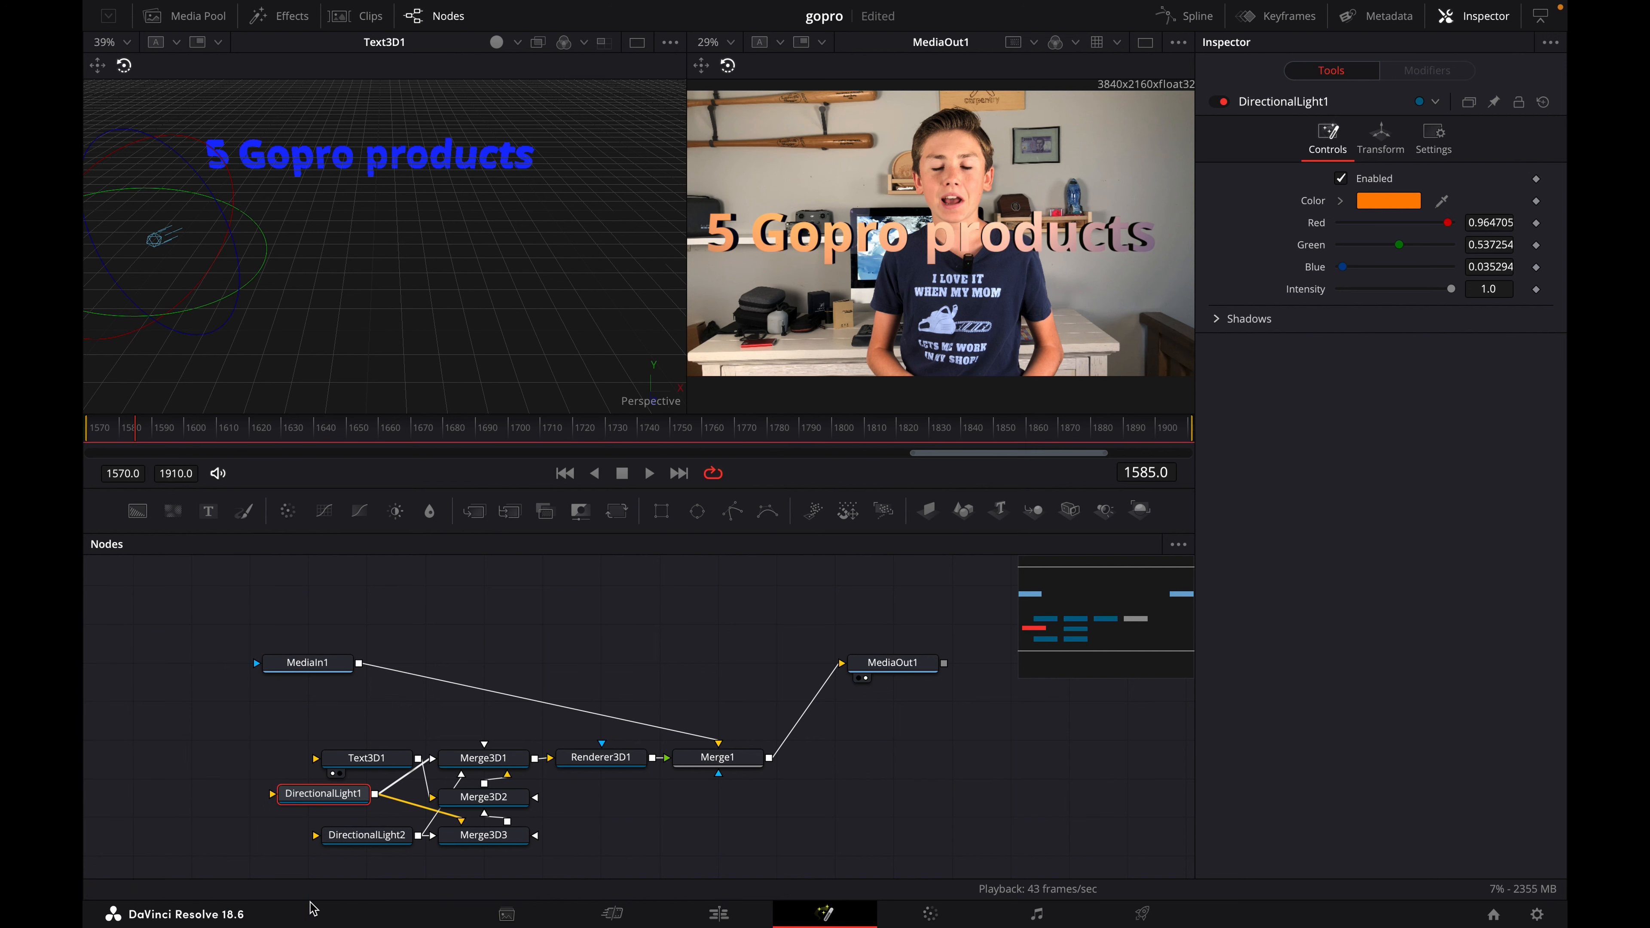
- Set DirectionalLight2's color to a lighter orange, about Red 0.965, Green 0.745 and Blue 0.459
{"action": "left_click", "coordinate": [367, 835]}
{"action": "left_click", "coordinate": [1396, 202]}
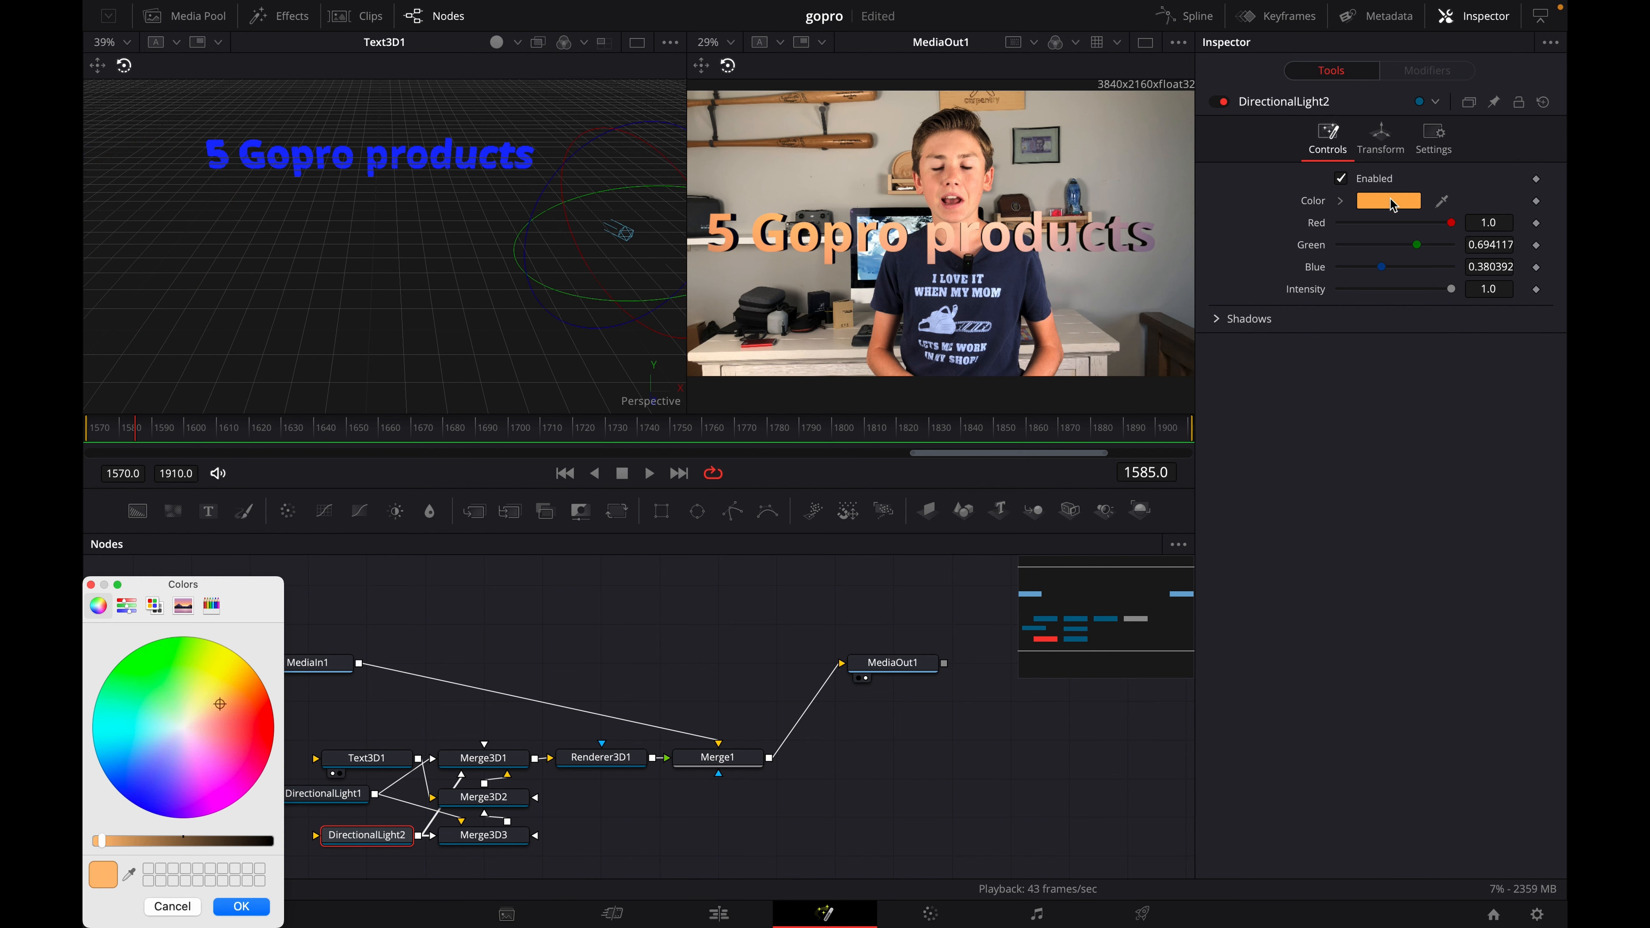
{"action": "mouse_move", "coordinate": [207, 708]}
{"action": "left_mouse_down"}
{"action": "mouse_move", "coordinate": [239, 703]}
{"action": "mouse_move", "coordinate": [223, 701]}
{"action": "left_mouse_up"}
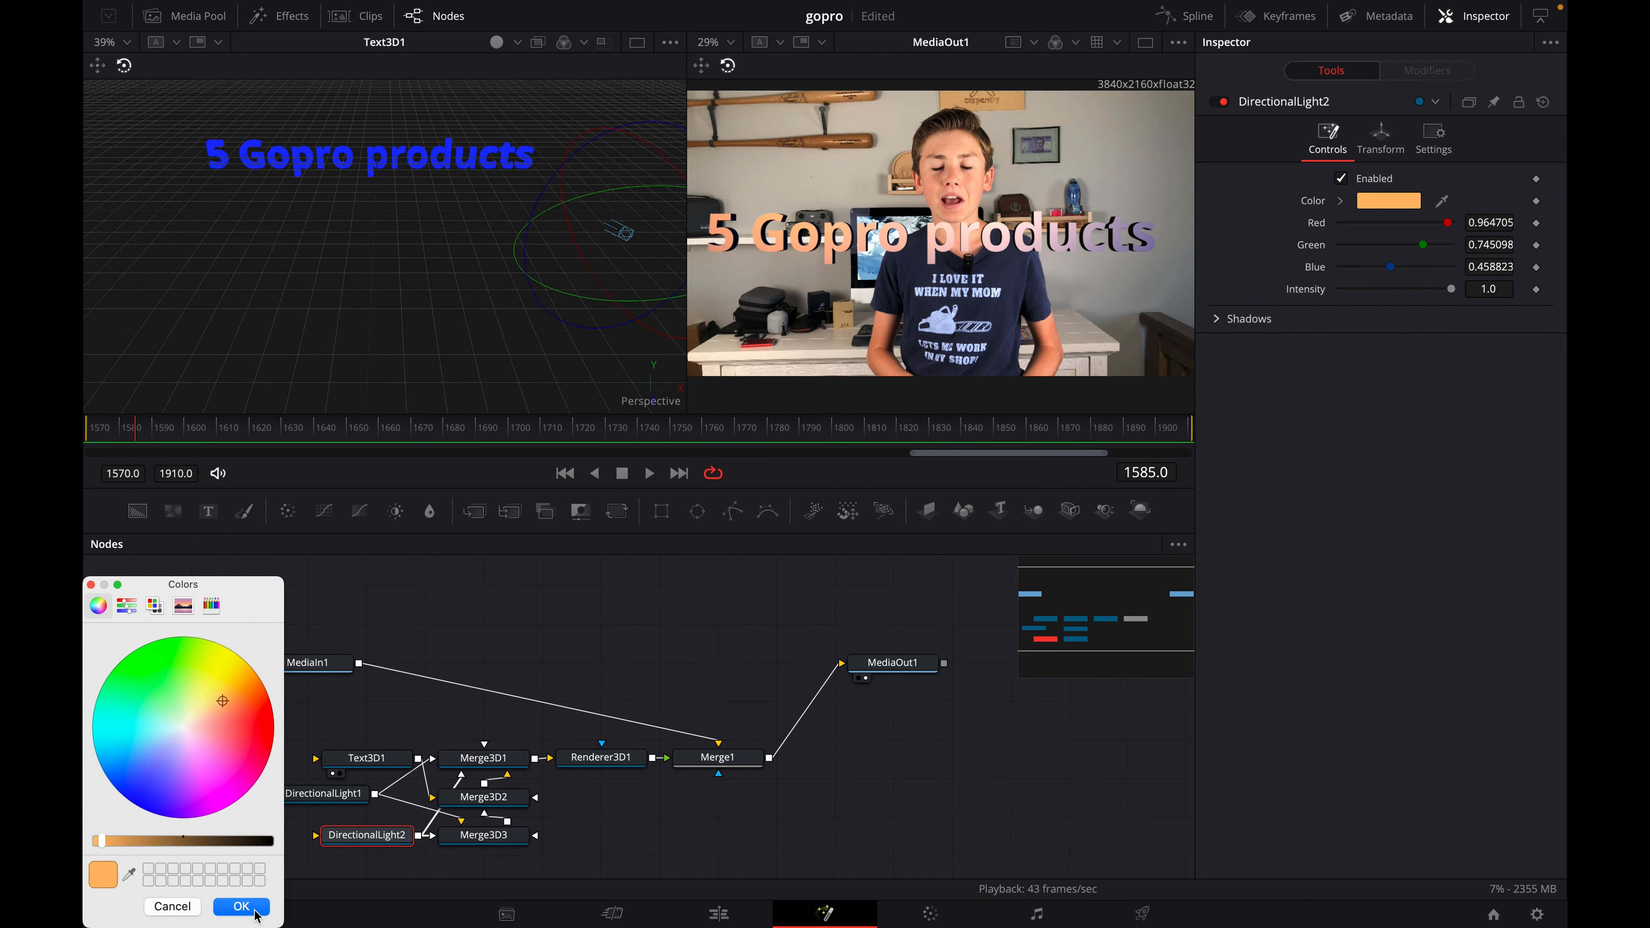
{"action": "left_click", "coordinate": [241, 907]}
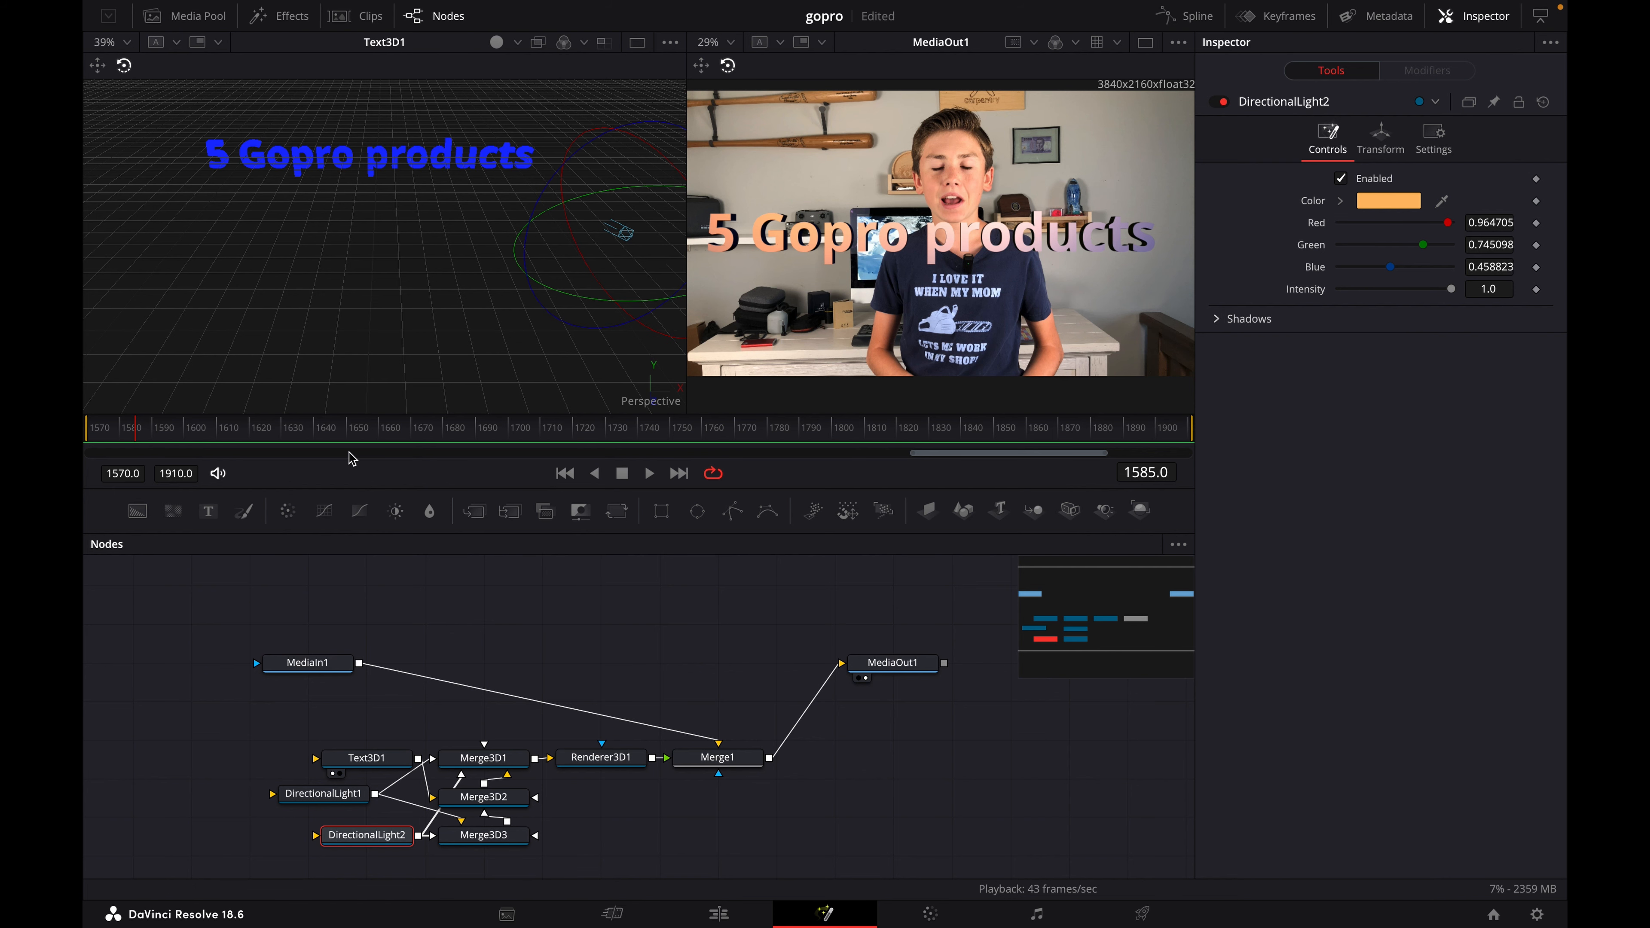
- Play the lit 3D title from near the clip's start on the Edit page, and return to the Fusion page
{"action": "left_click", "coordinate": [116, 442]}
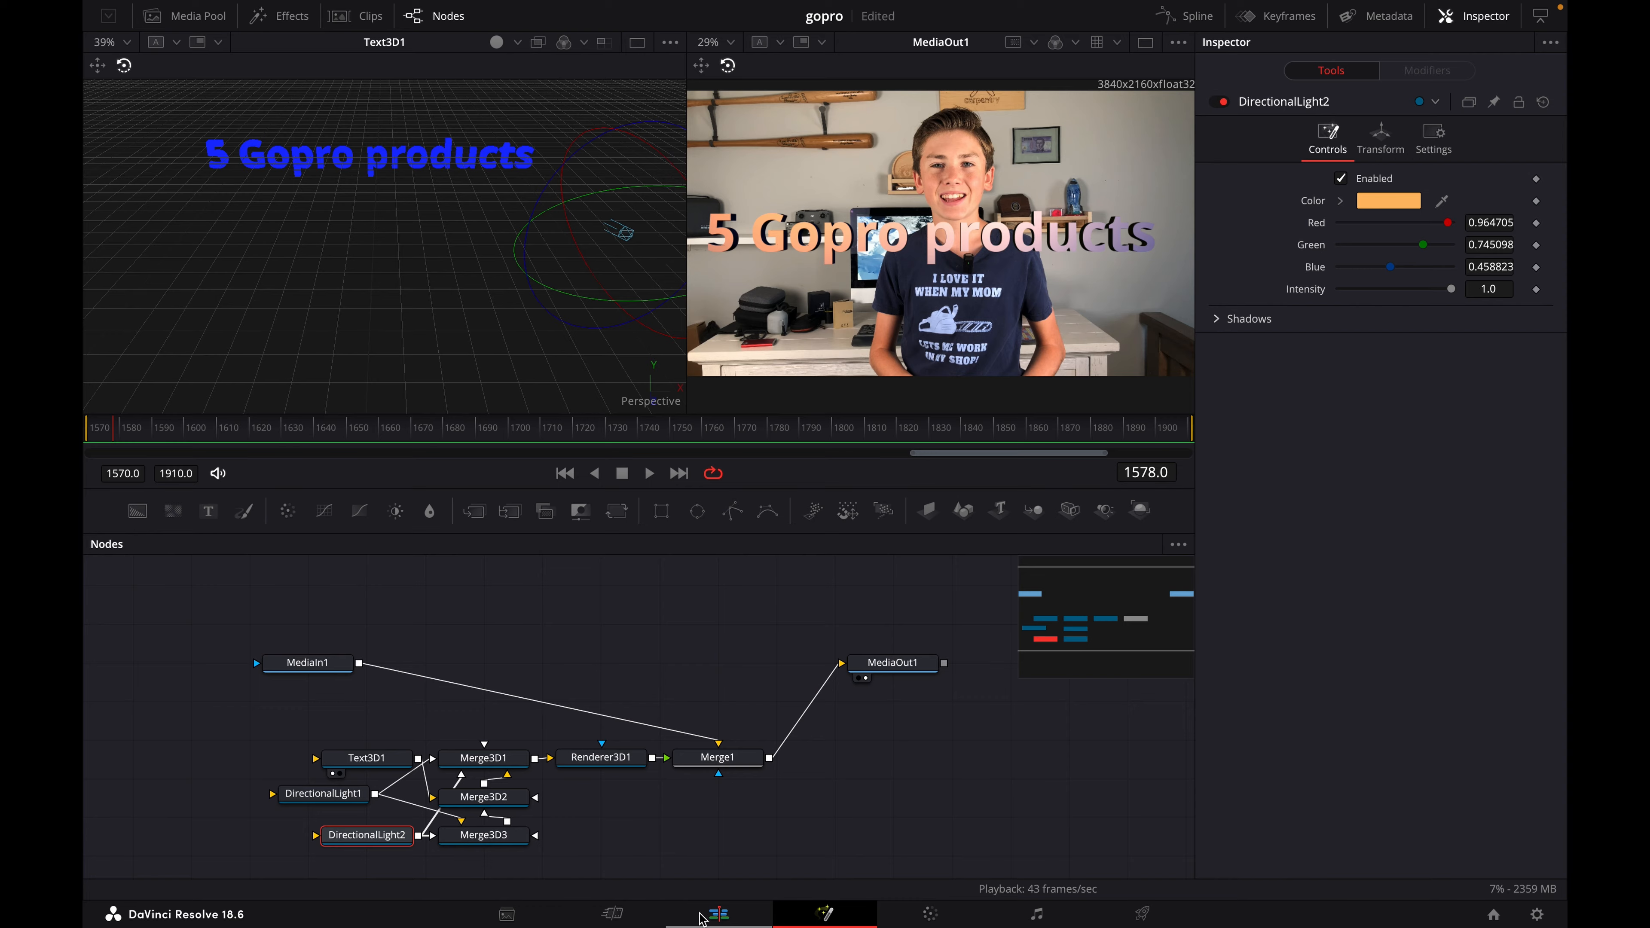
{"action": "left_click", "coordinate": [716, 914]}
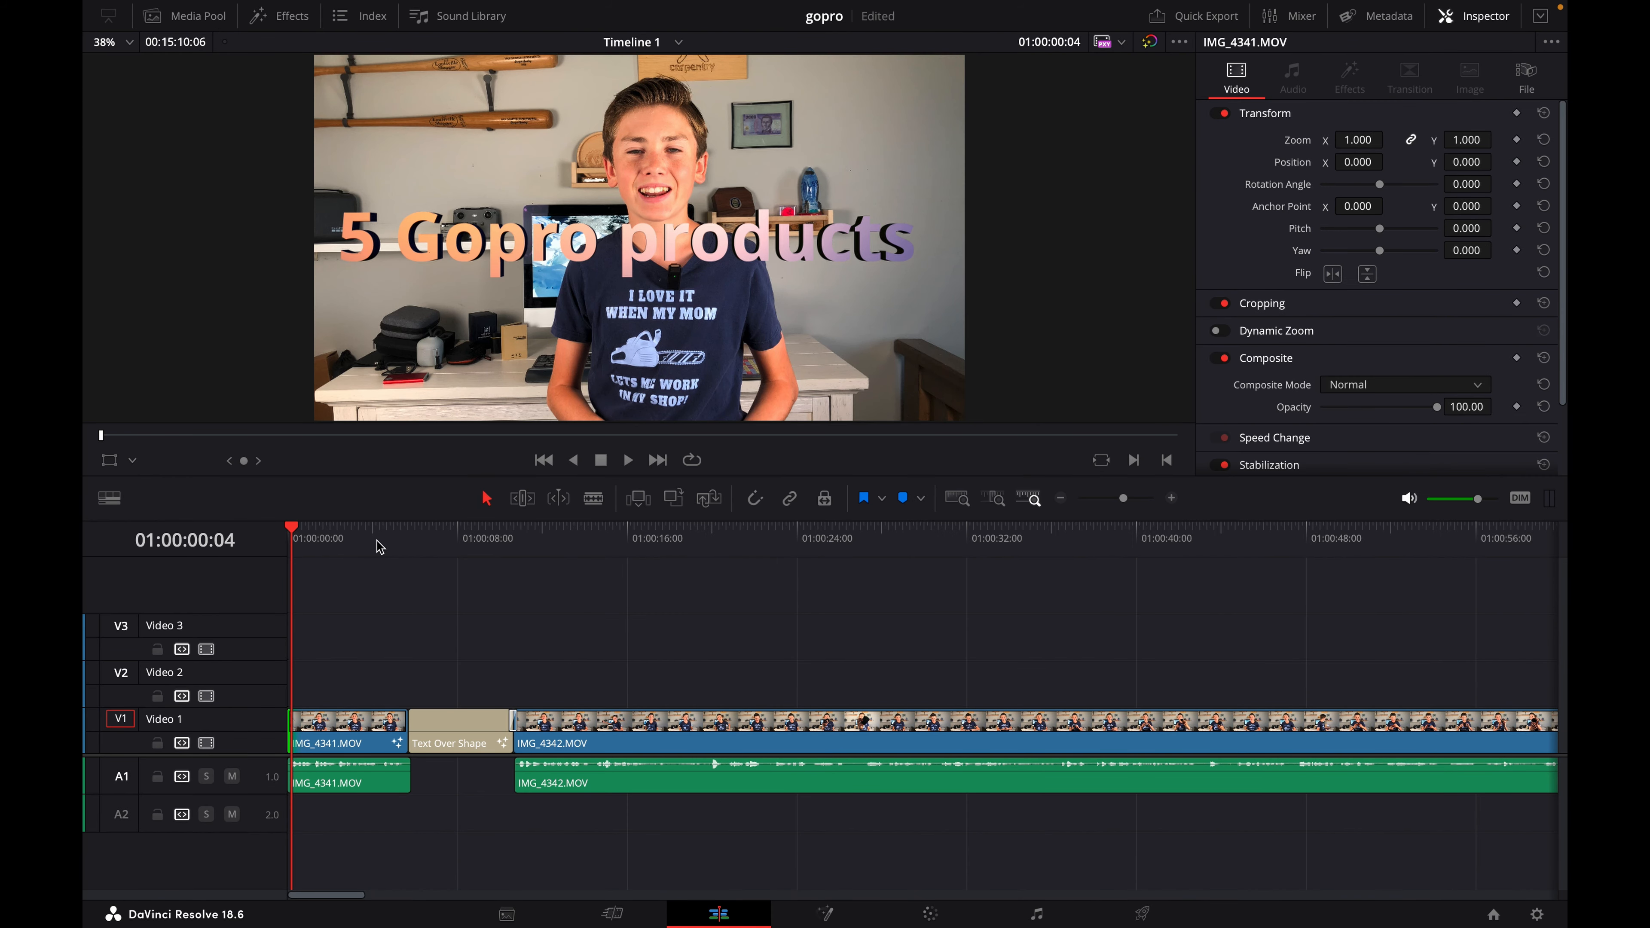
{"action": "key", "text": "space"}
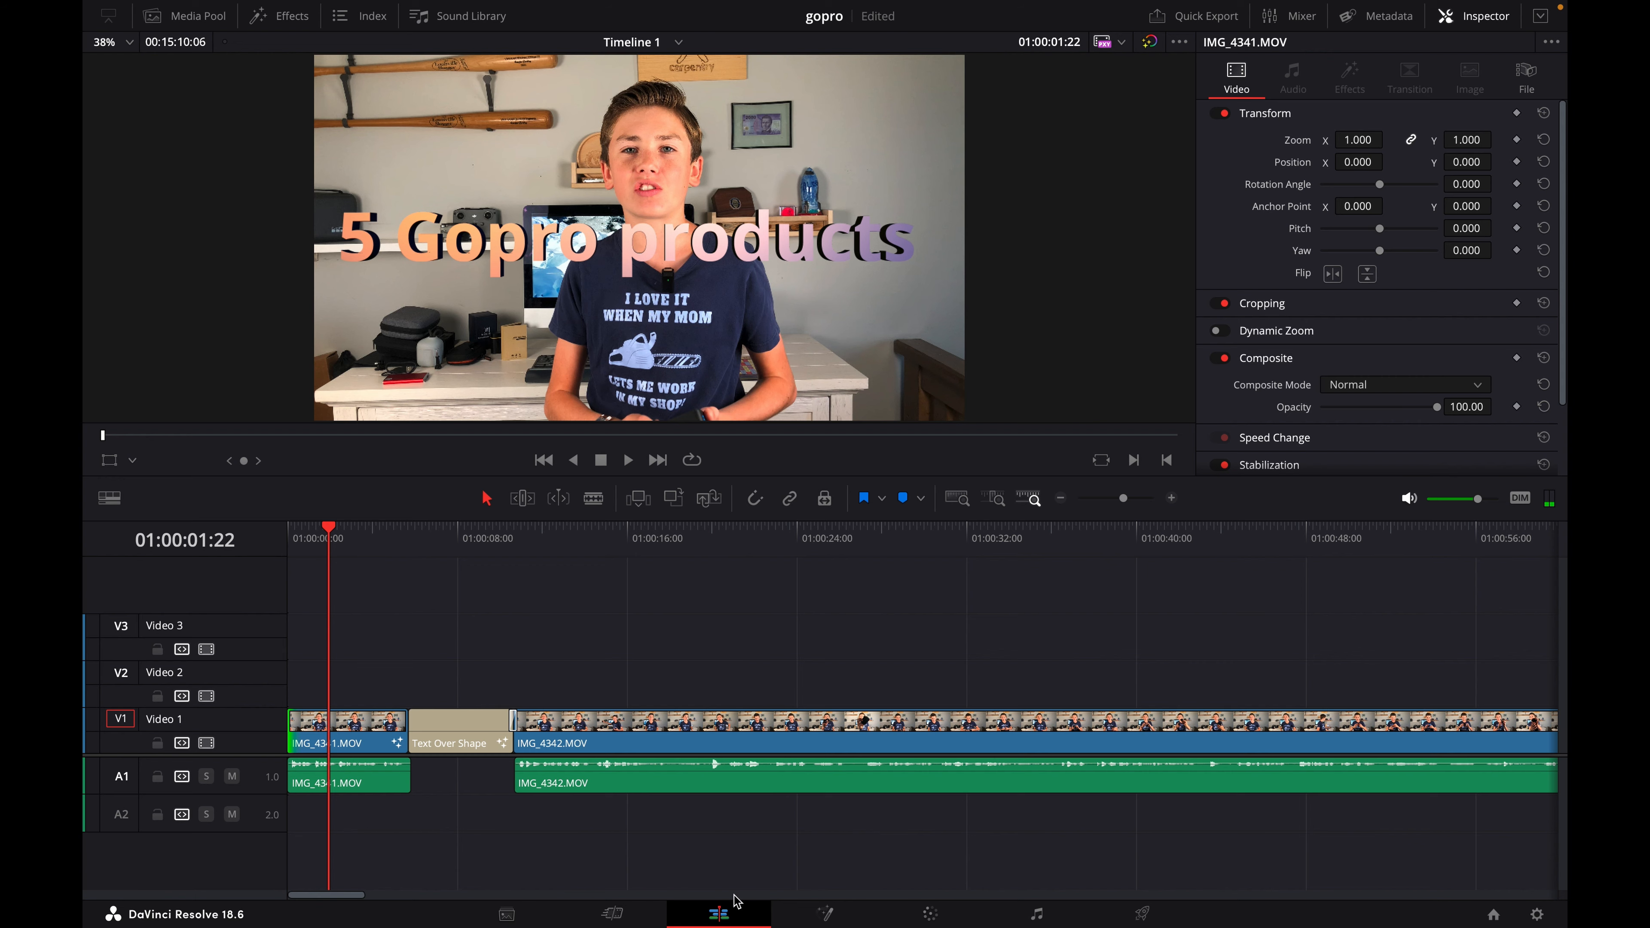
{"action": "left_click", "coordinate": [805, 905]}
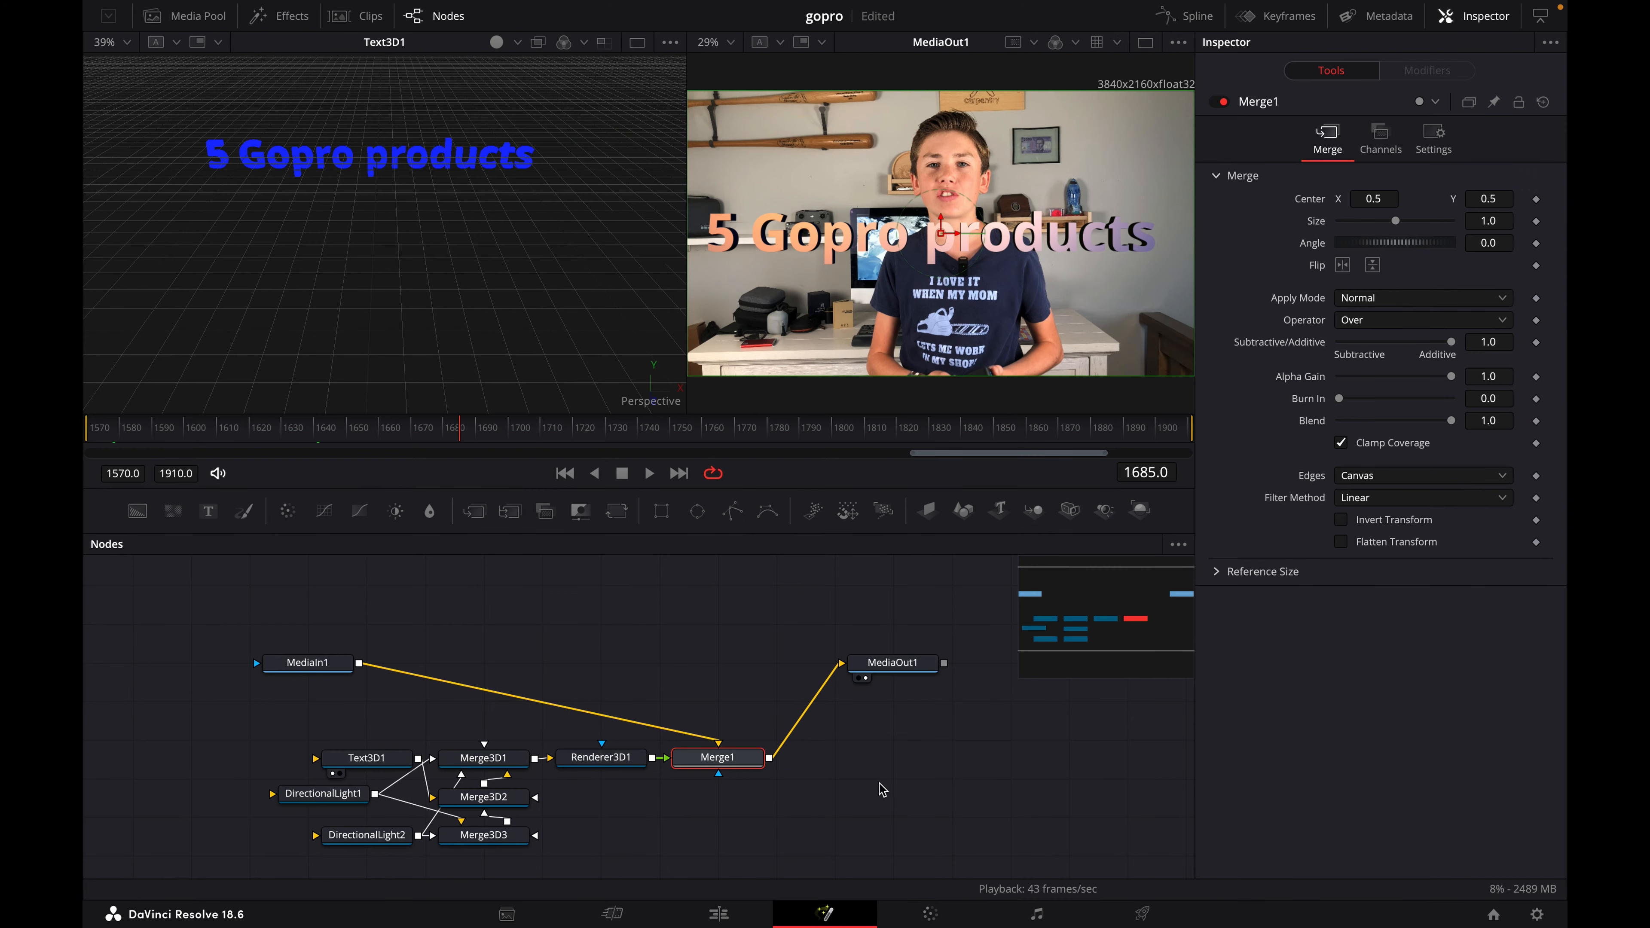